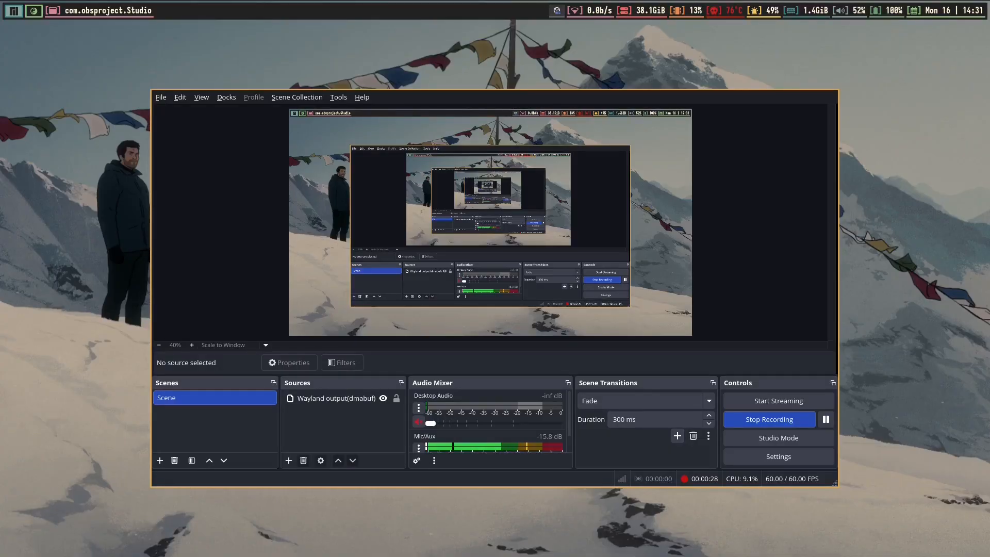
Open a floating foot terminal and run ff to show the fastfetch system summary
key(super+Return)
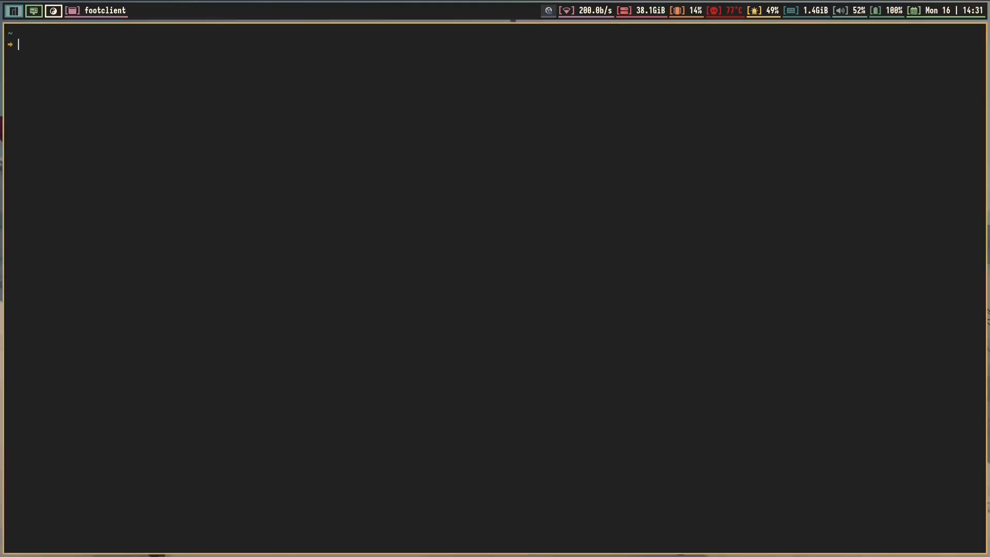
key(super+shift+space)
text(ff)
key(Return)
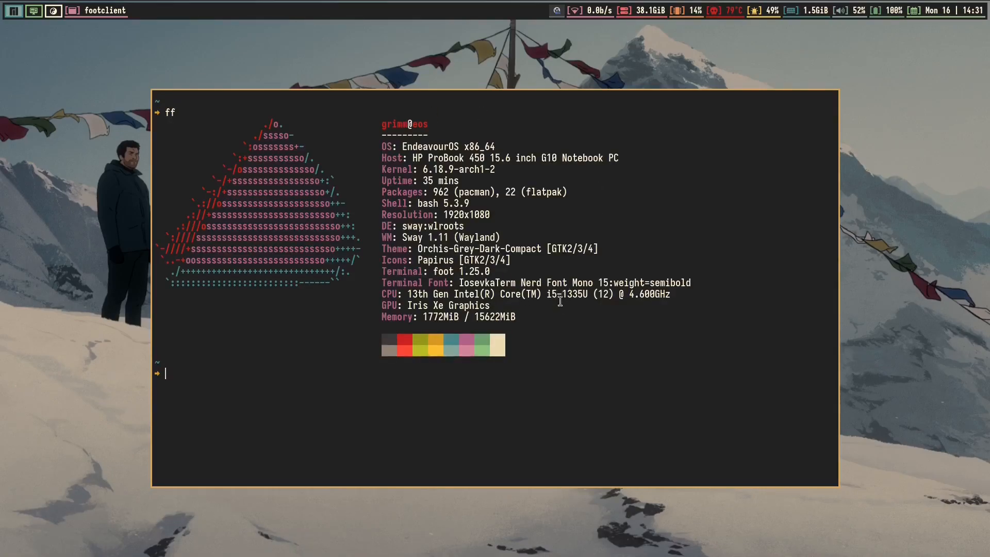
Highlight the CPU, GPU and DE/WM lines, then bring up the launcher on workspace 2
drag(543, 295, 587, 294)
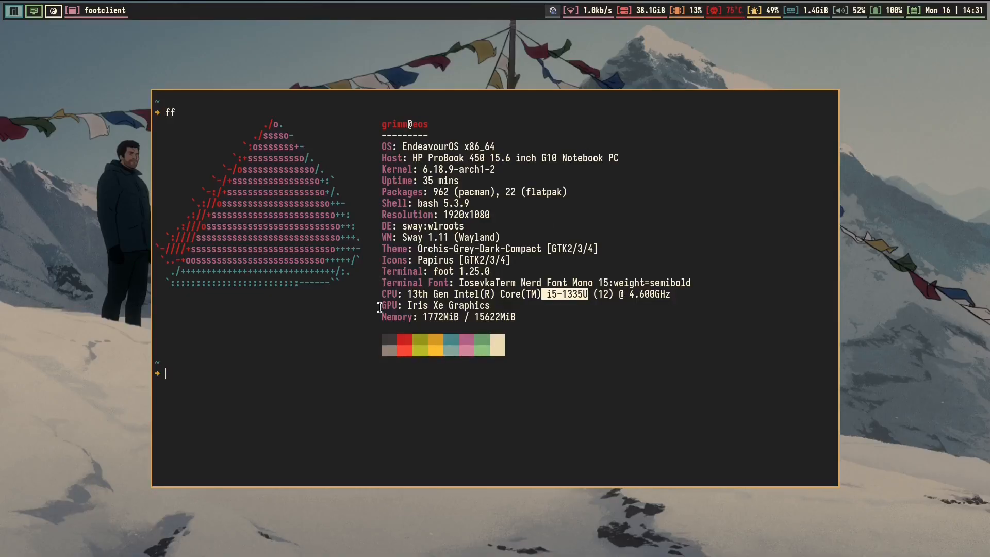
drag(378, 305, 493, 306)
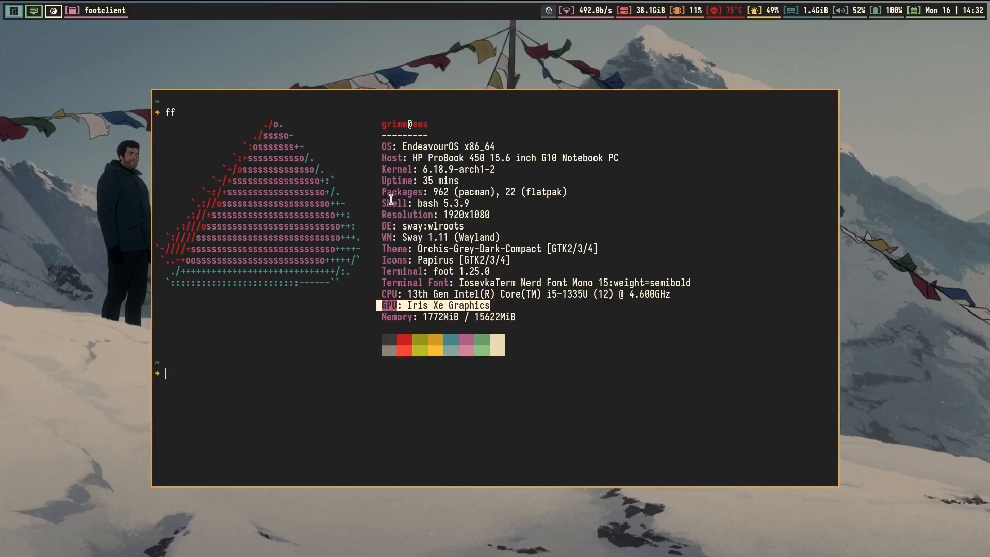
drag(508, 237, 156, 225)
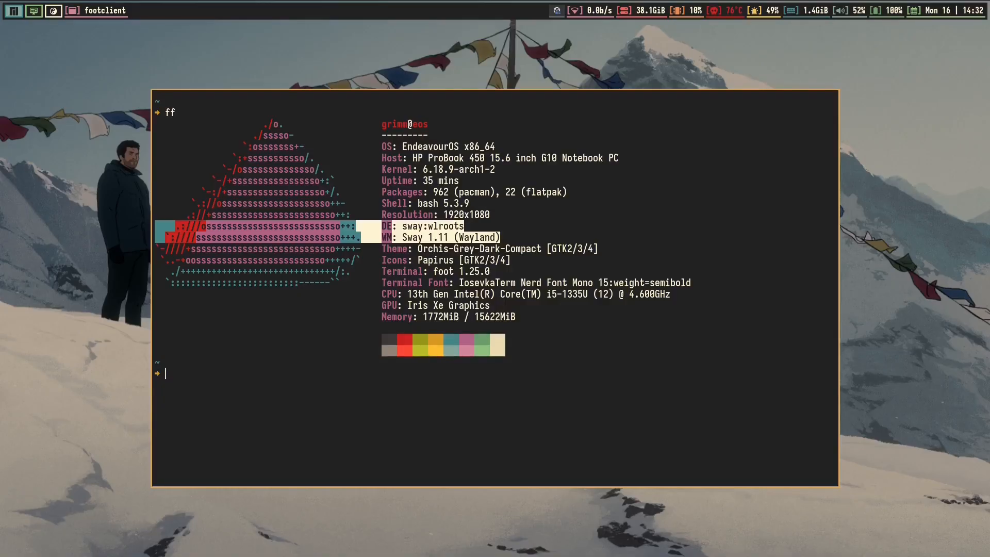
key(super+2)
key(super+d)
Launch Virtual Machine Manager and review its New VM defaults: UEFI firmware and host-passthrough CPU
text(vir)
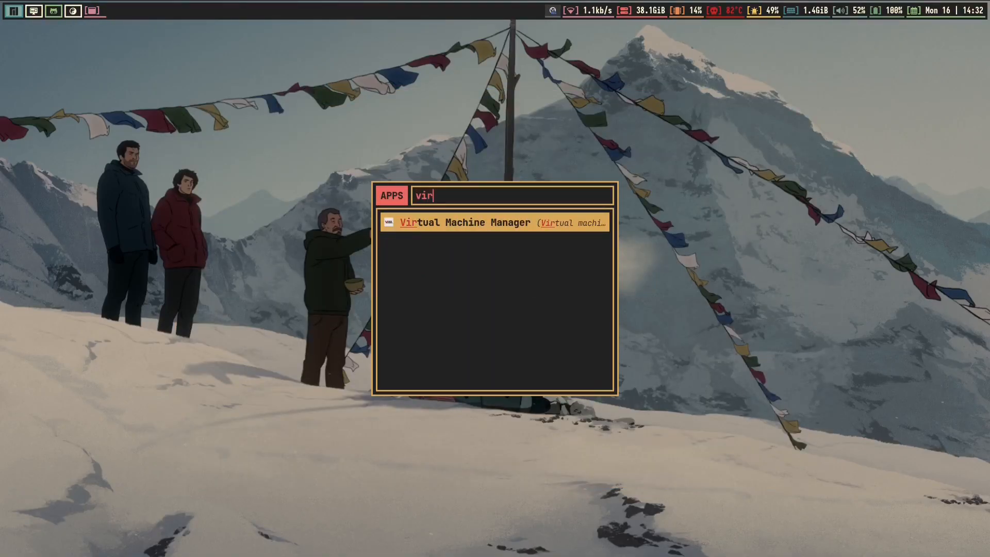
key(Return)
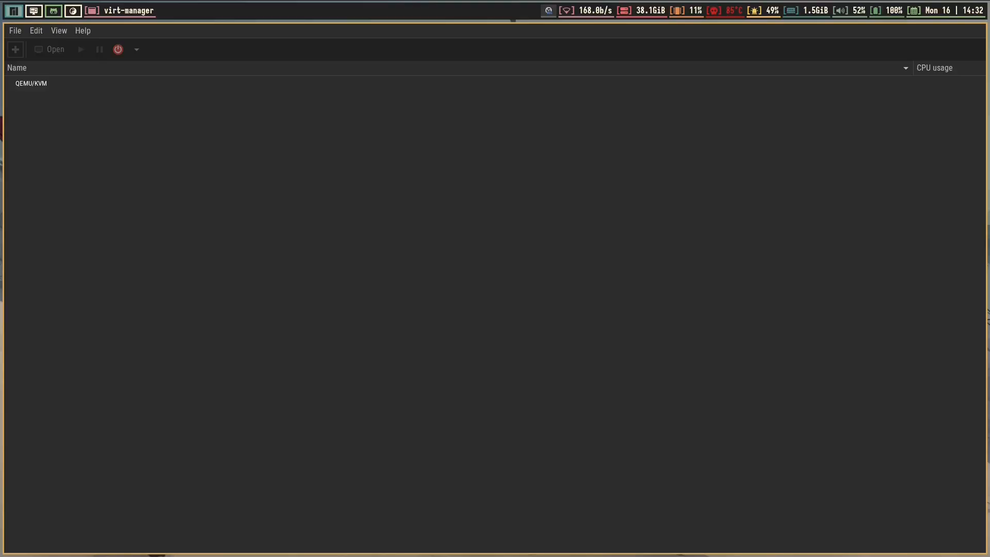
click(37, 31)
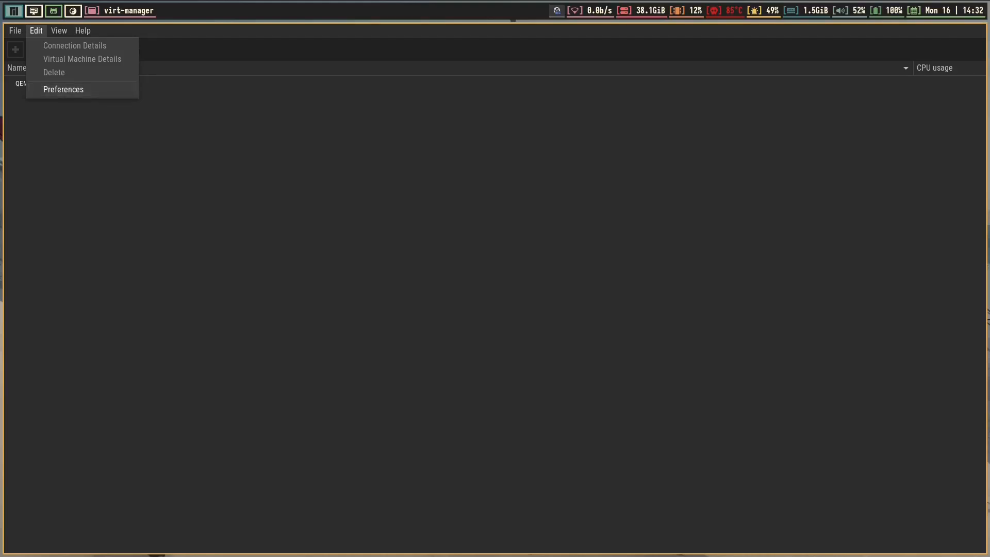
click(115, 85)
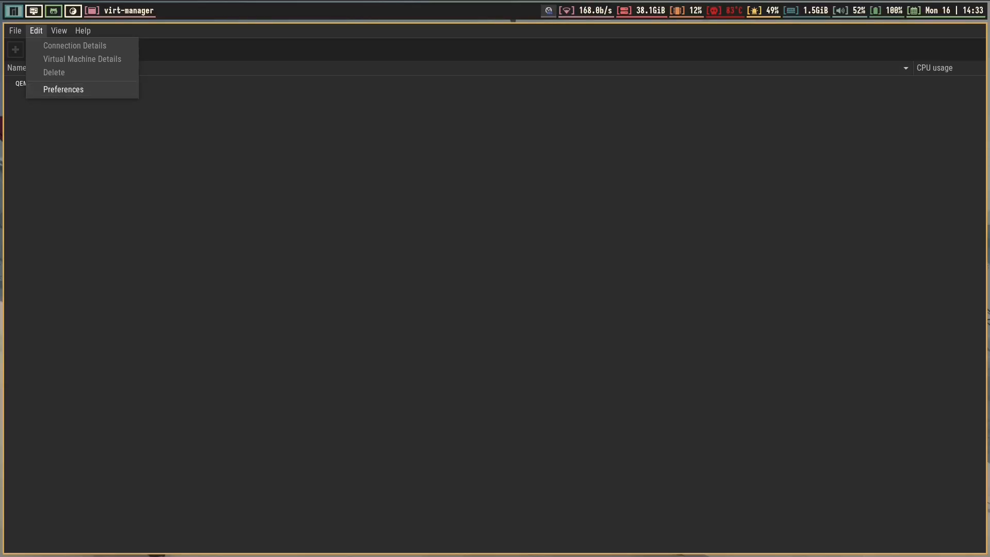
click(67, 88)
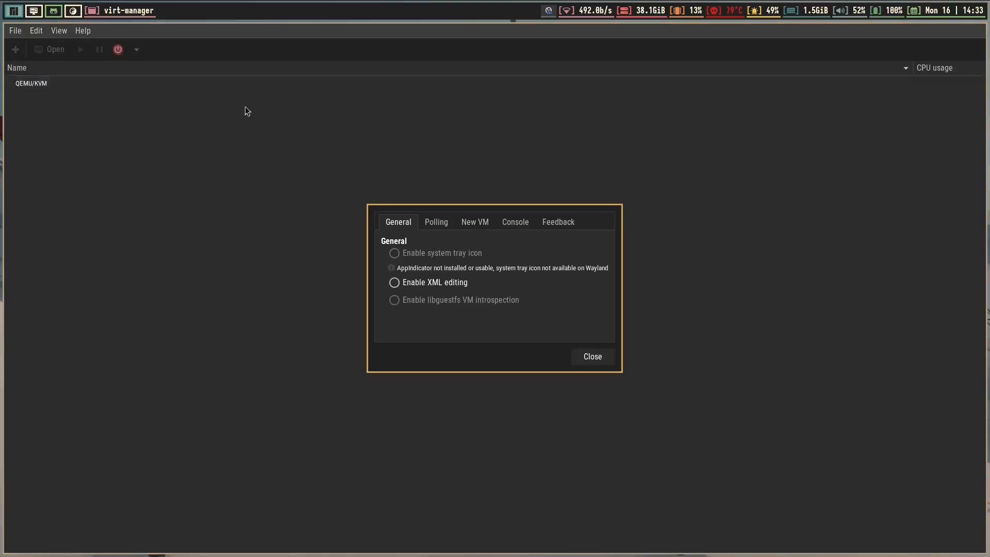
click(463, 227)
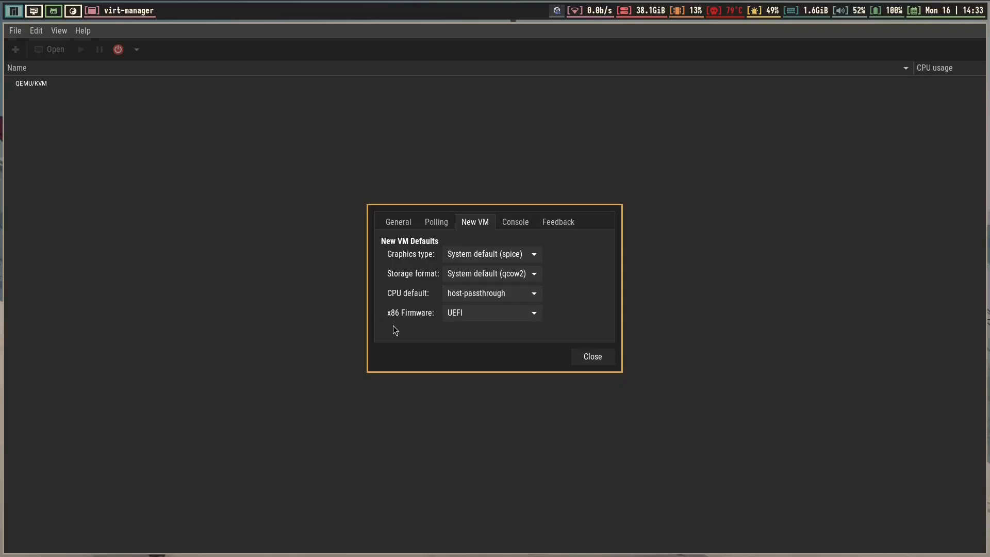
mouse_move(396, 325)
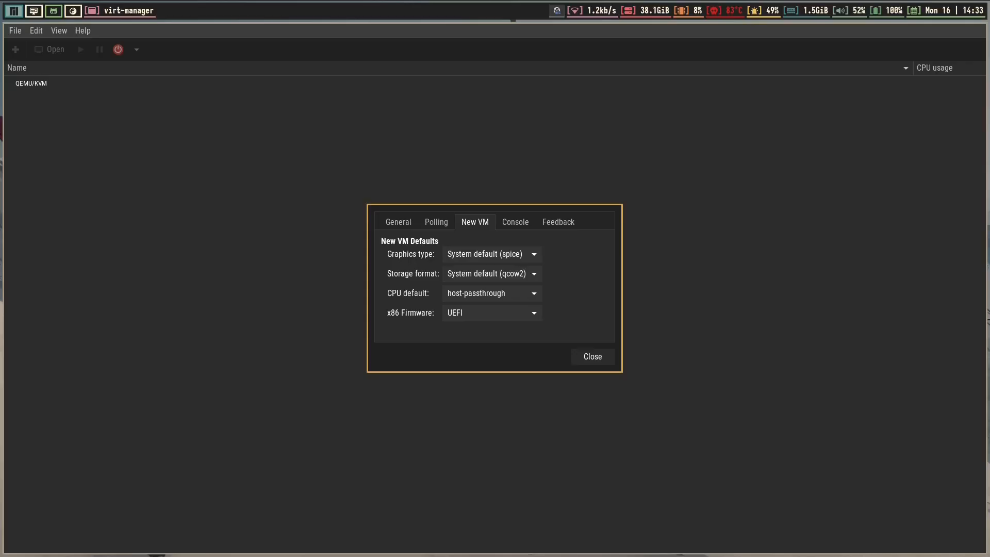
key(Escape)
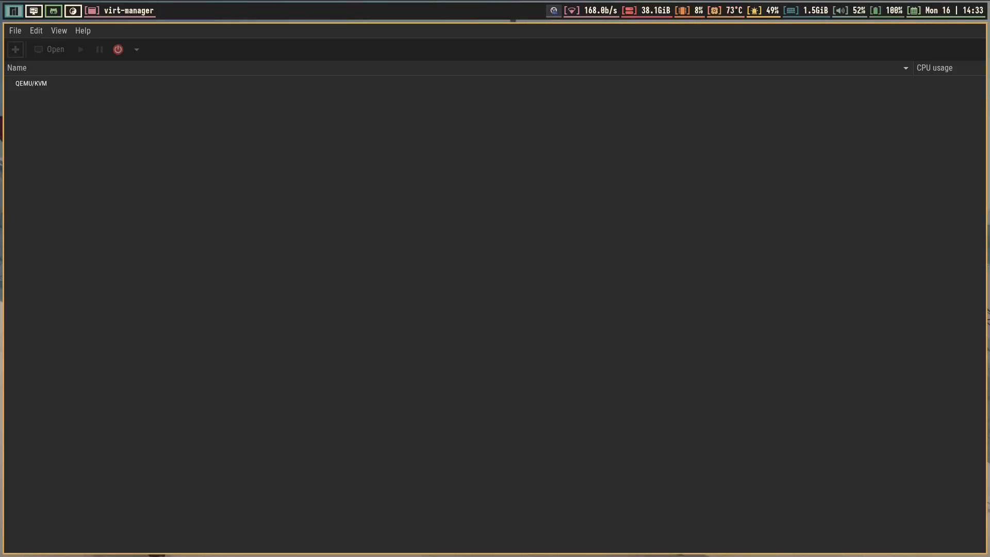
Load the EndeavourOS website in Firefox and scroll through its ISO download mirror tables
text(en)
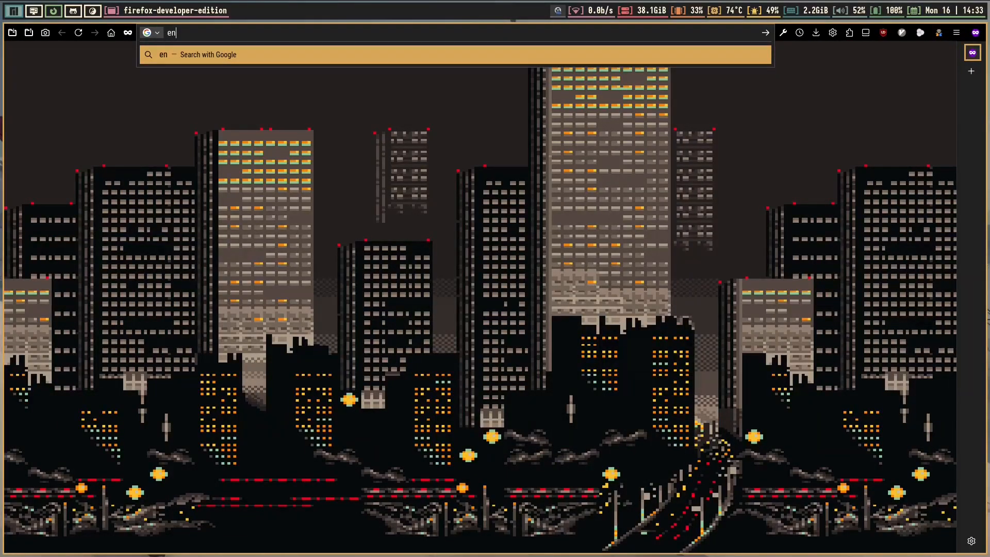
text(deavouros.com)
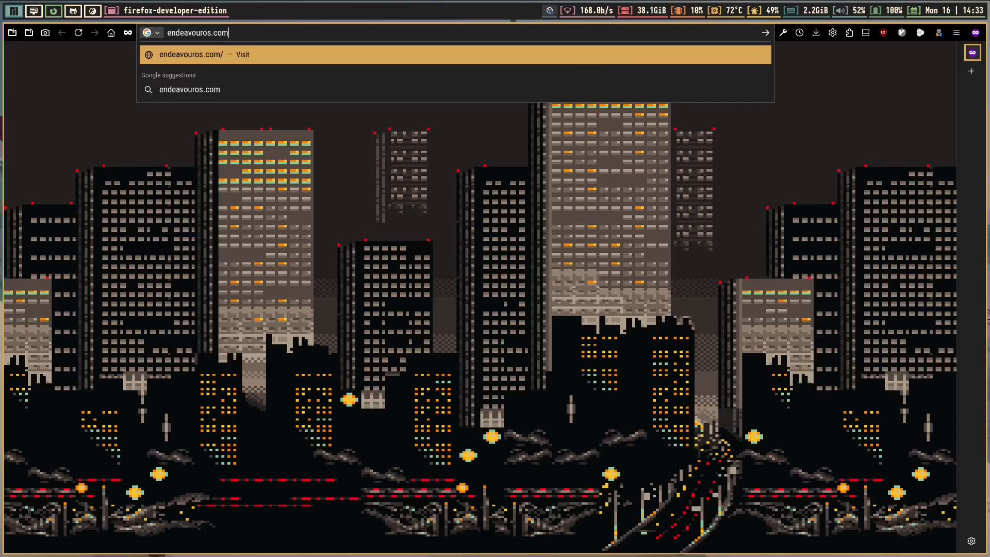
key(Return)
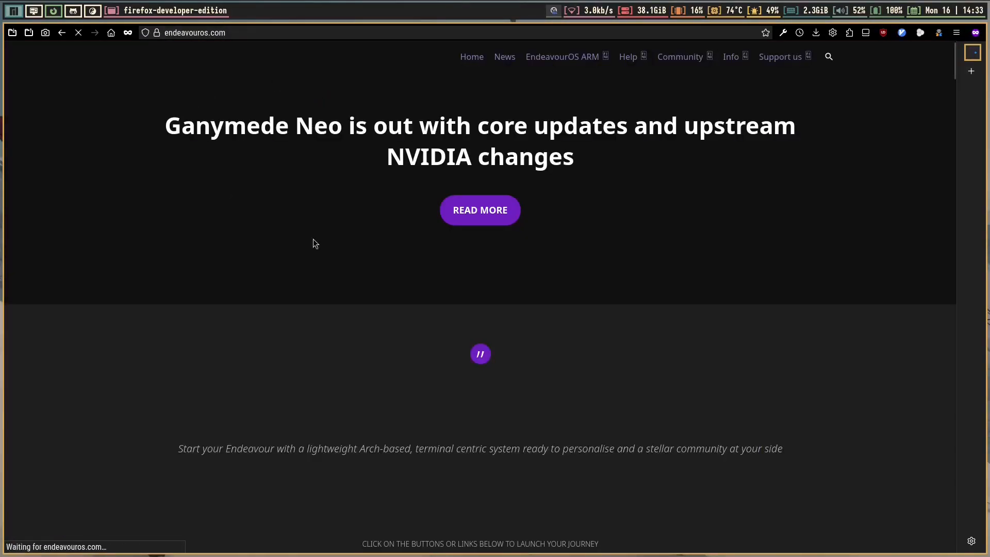
scroll(487, 279, down, 8)
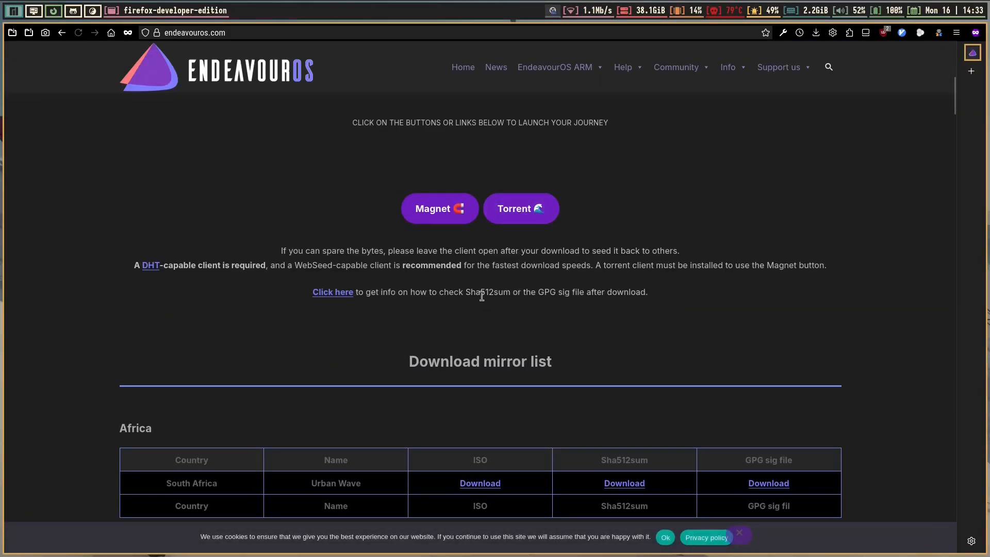
scroll(443, 264, down, 5)
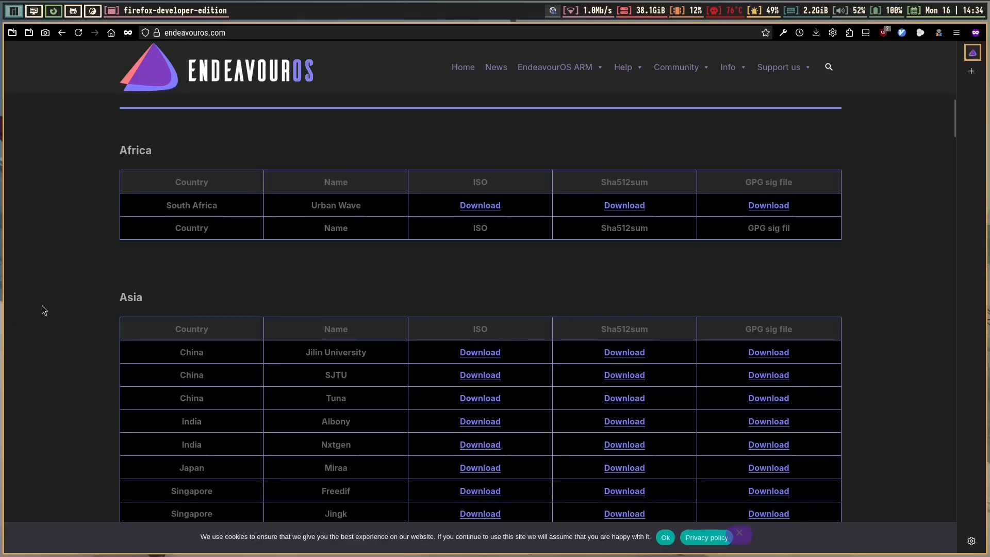
scroll(107, 263, down, 5)
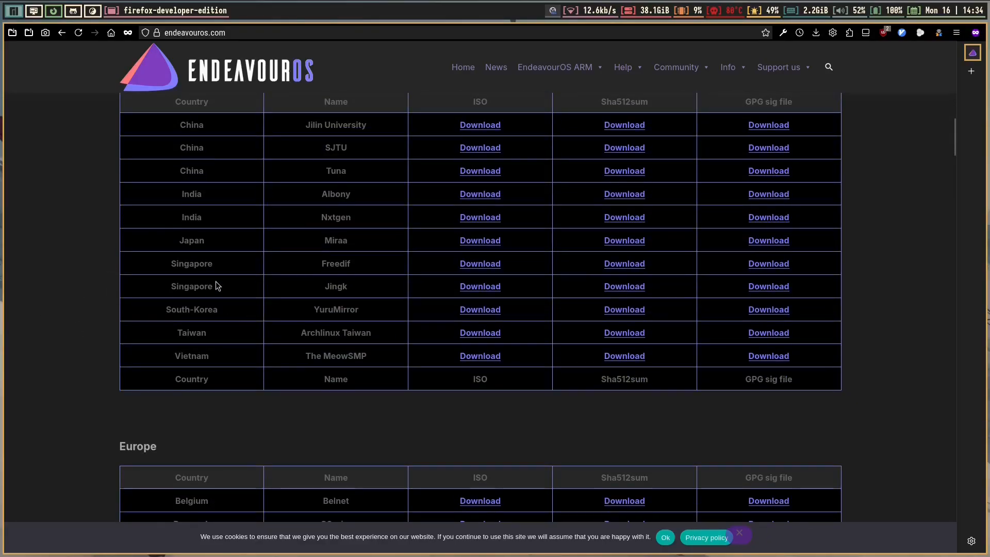
scroll(80, 409, up, 1)
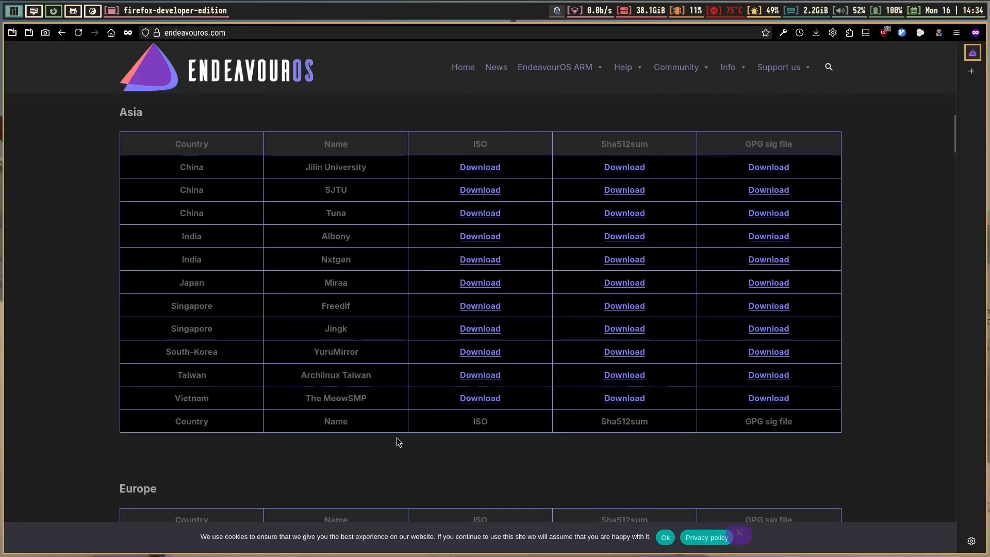
scroll(397, 437, down, 6)
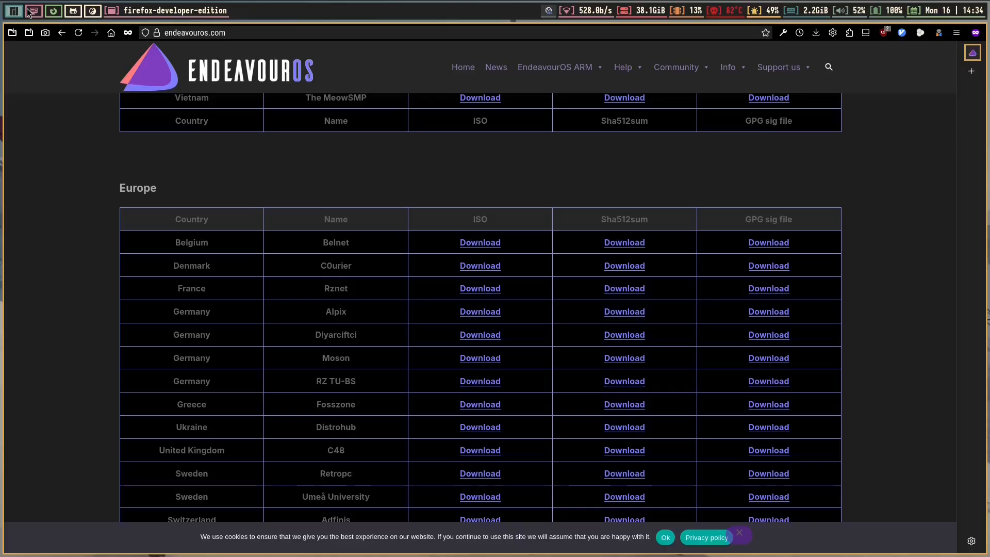
scroll(145, 247, up, 10)
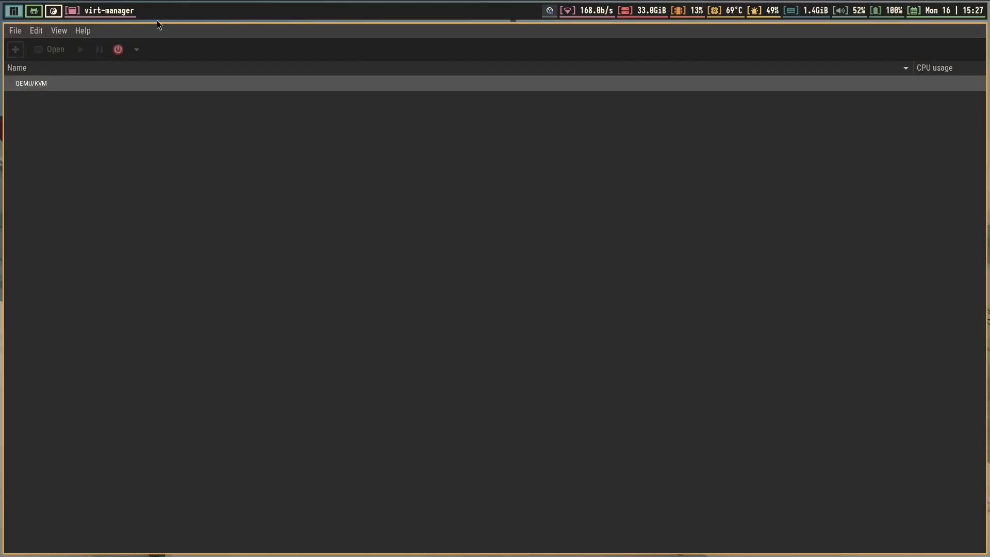
Start a new VM using the local EndeavourOS ISO as install media
click(15, 31)
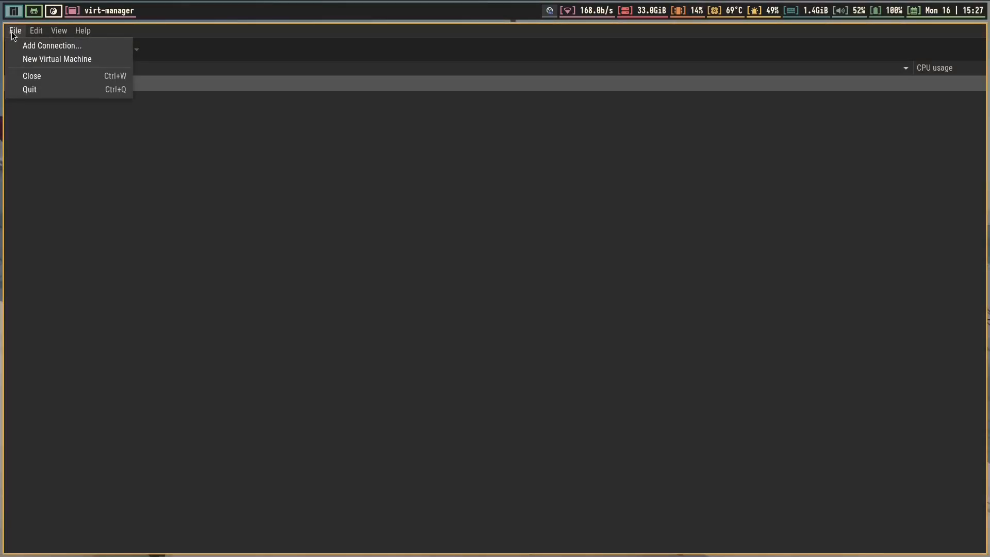
click(16, 59)
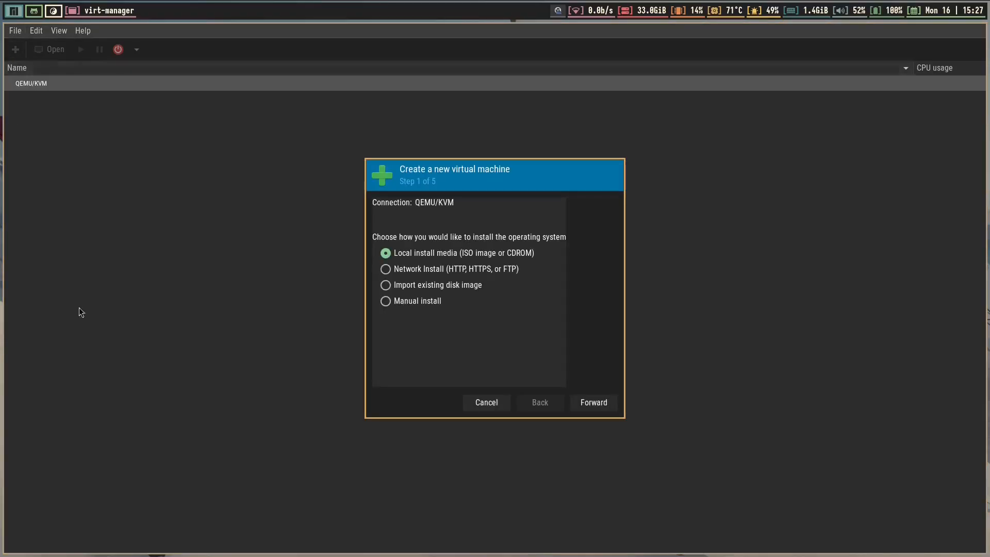
click(596, 402)
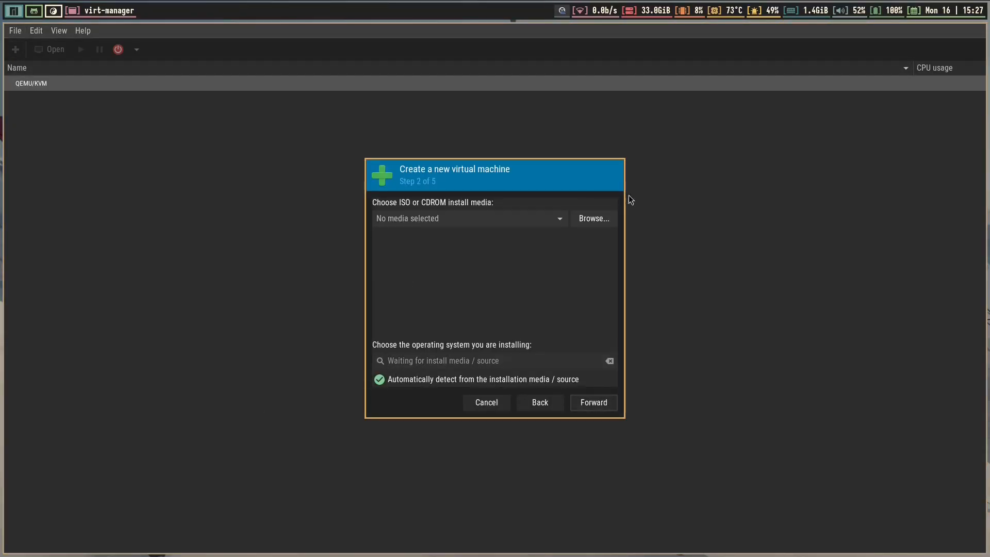
click(594, 218)
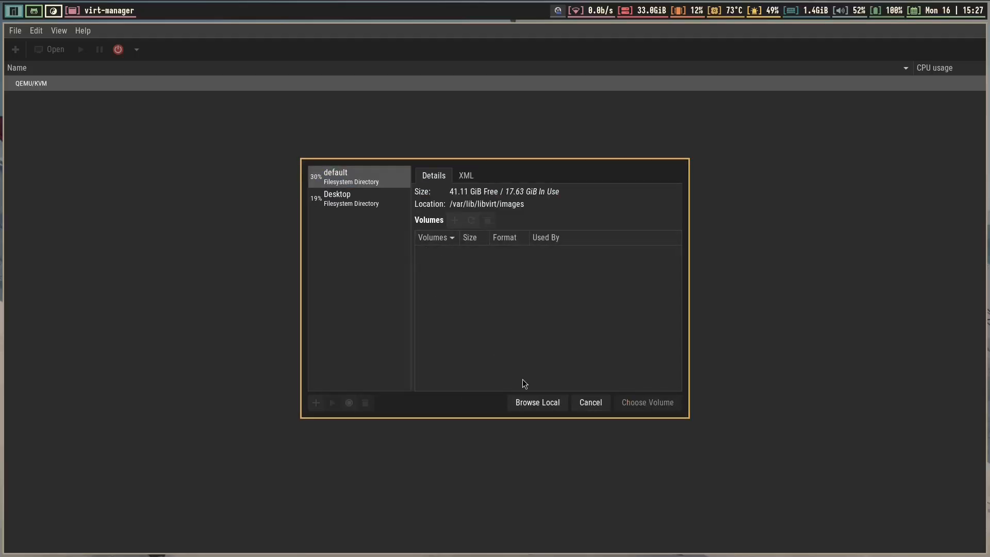
click(537, 407)
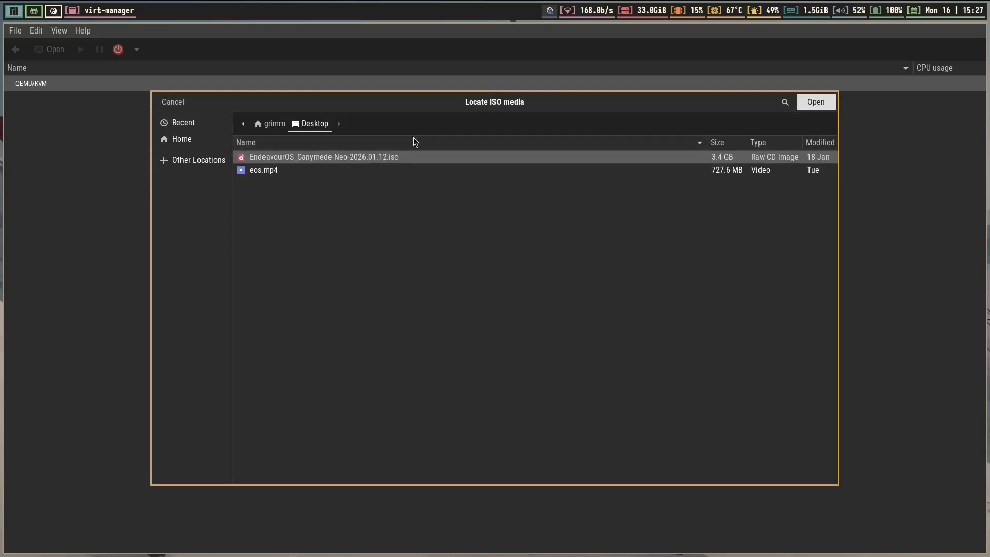
double_click(413, 157)
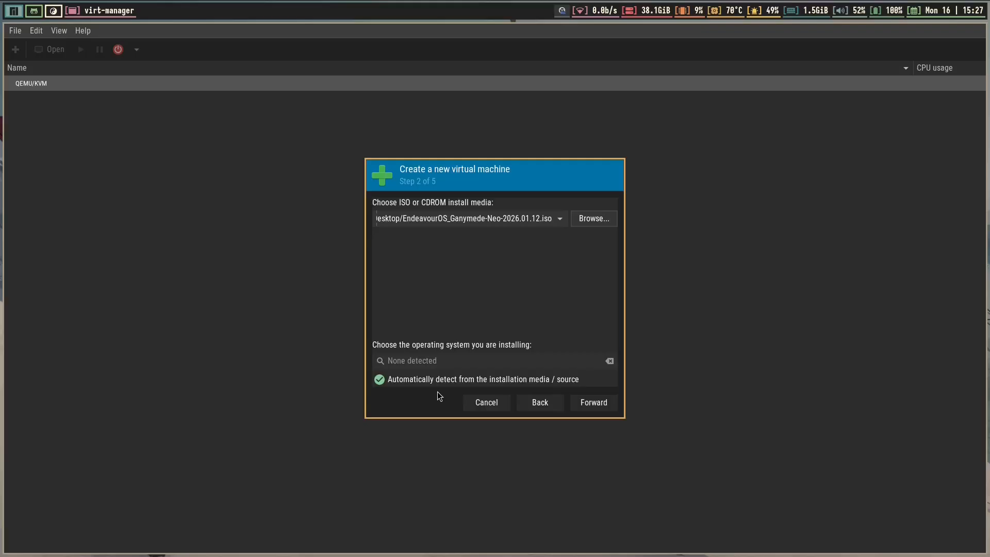
Turn off OS auto-detection and set the operating system to Arch Linux
click(379, 380)
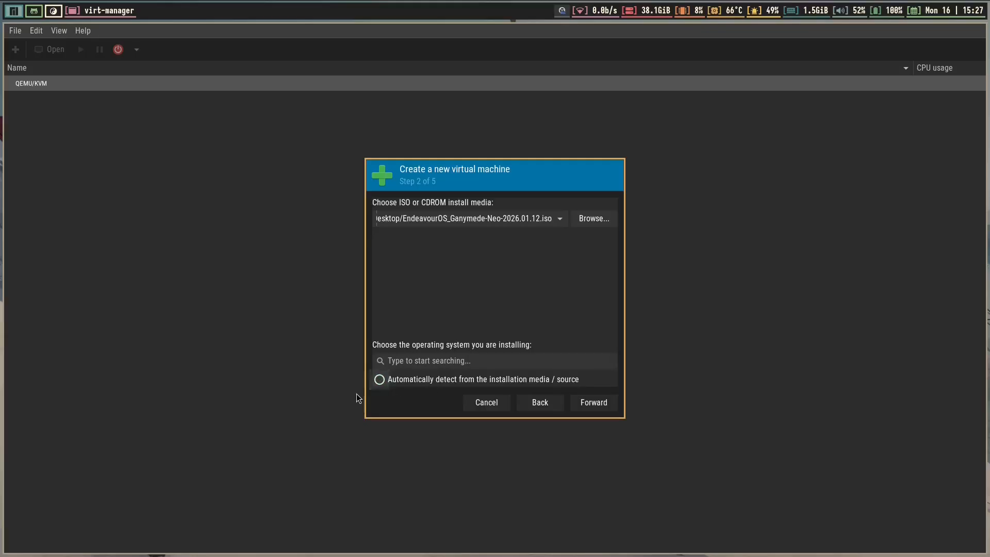
click(431, 356)
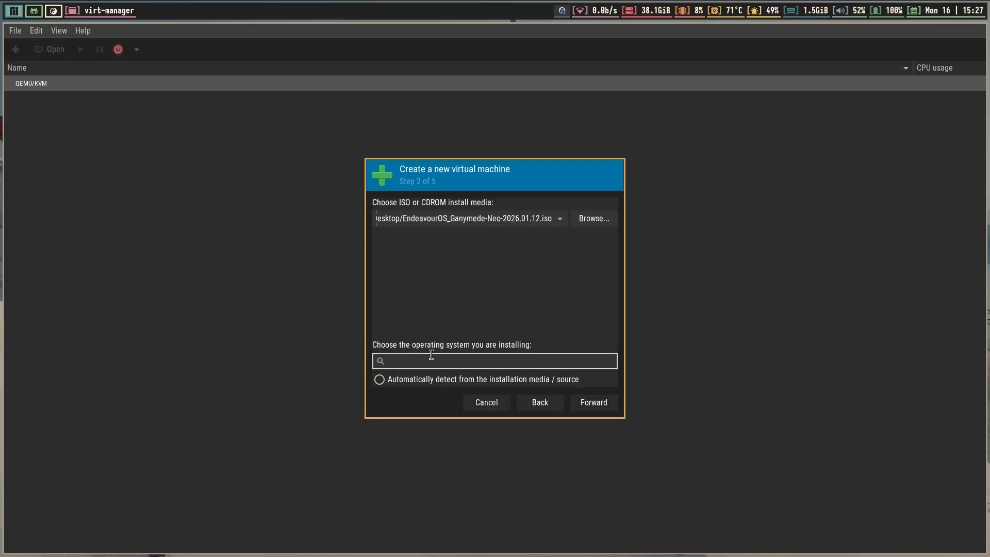
text(rch)
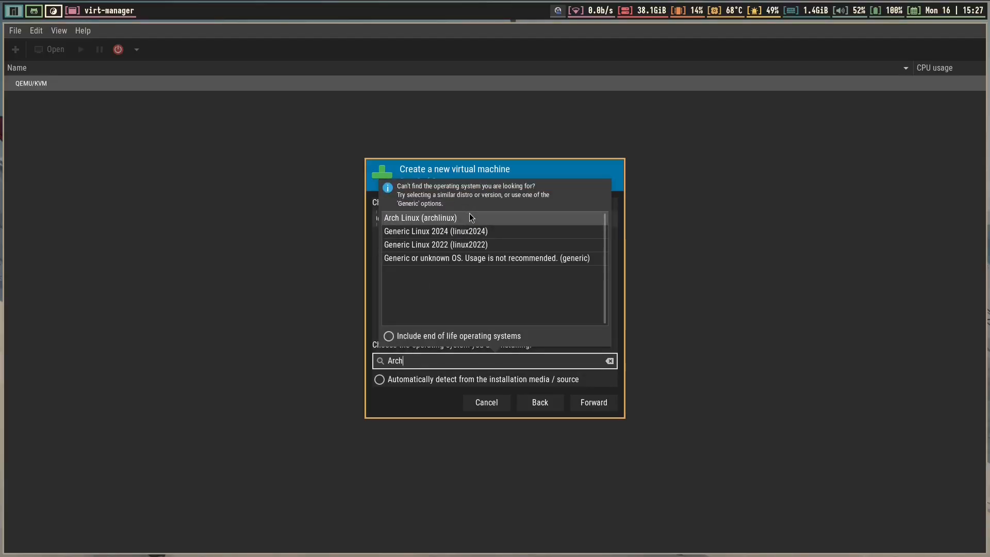
click(469, 213)
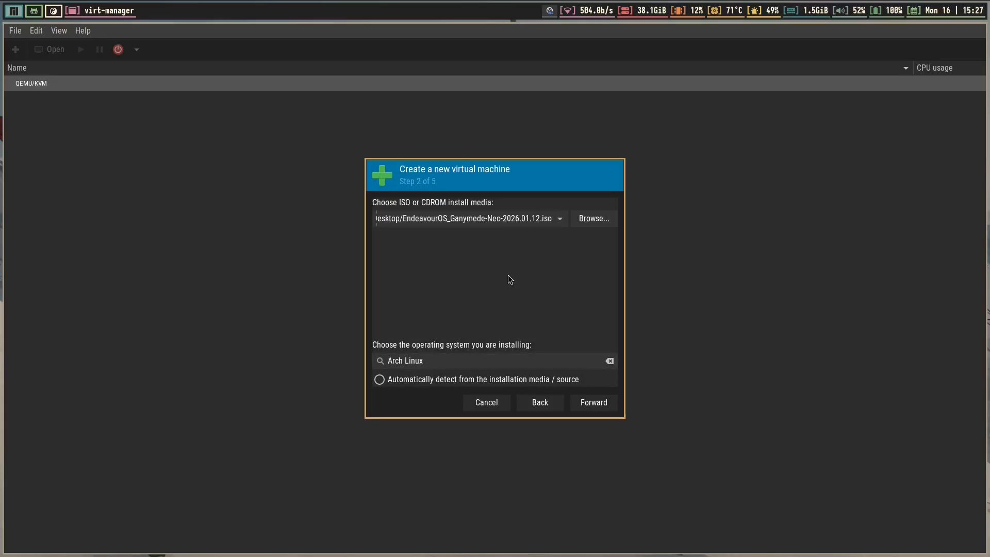
click(599, 407)
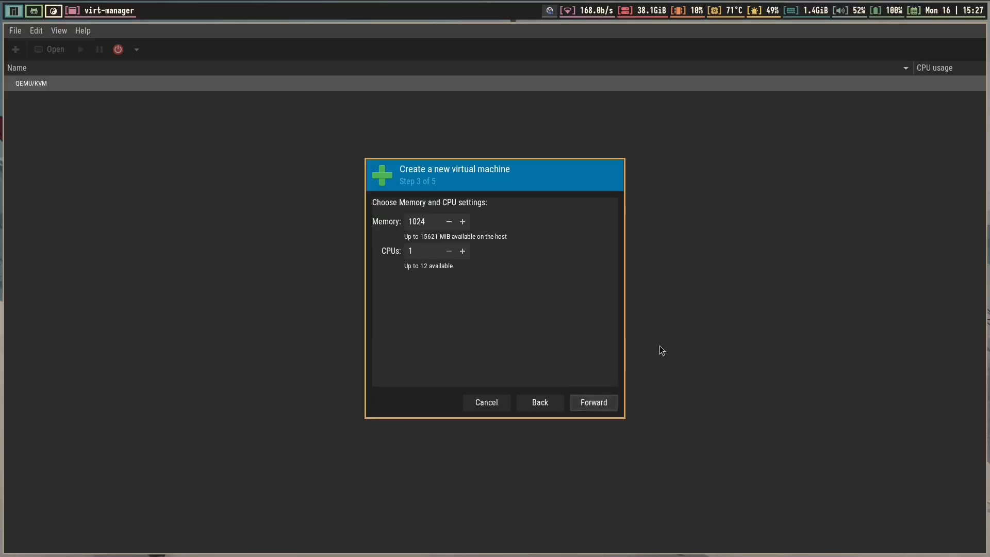
Give the VM 6000 MiB memory, 2 CPUs and a 30 GiB disk
drag(429, 221, 369, 217)
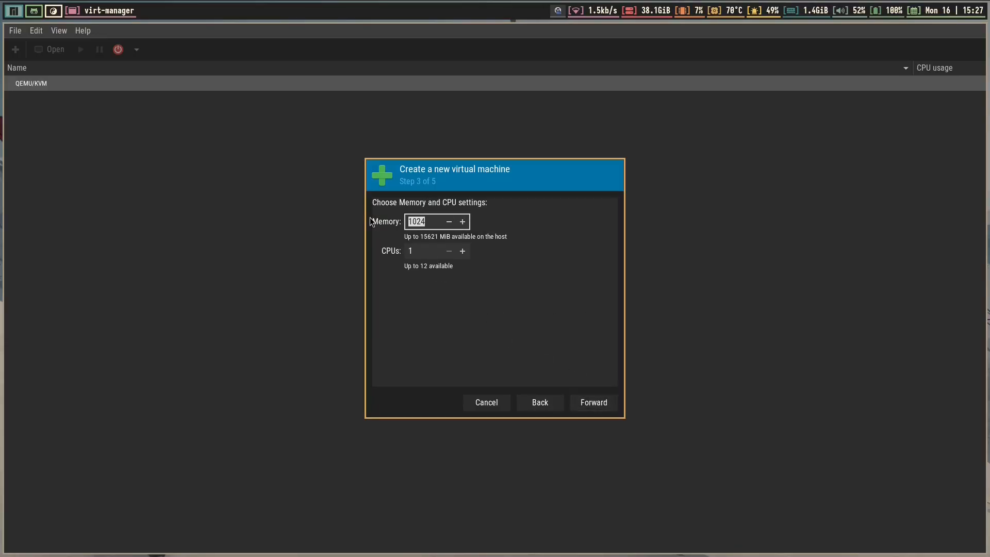
text(6000)
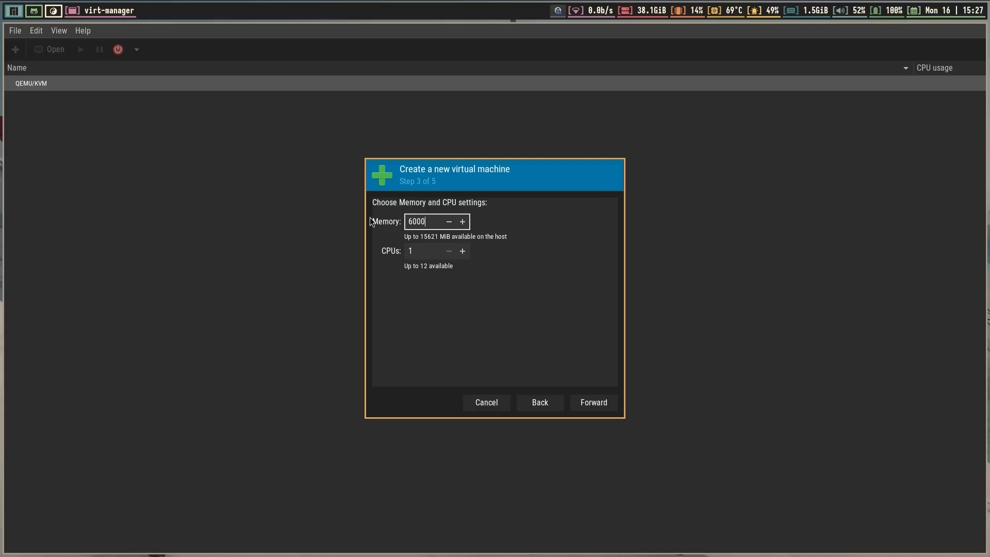
click(462, 251)
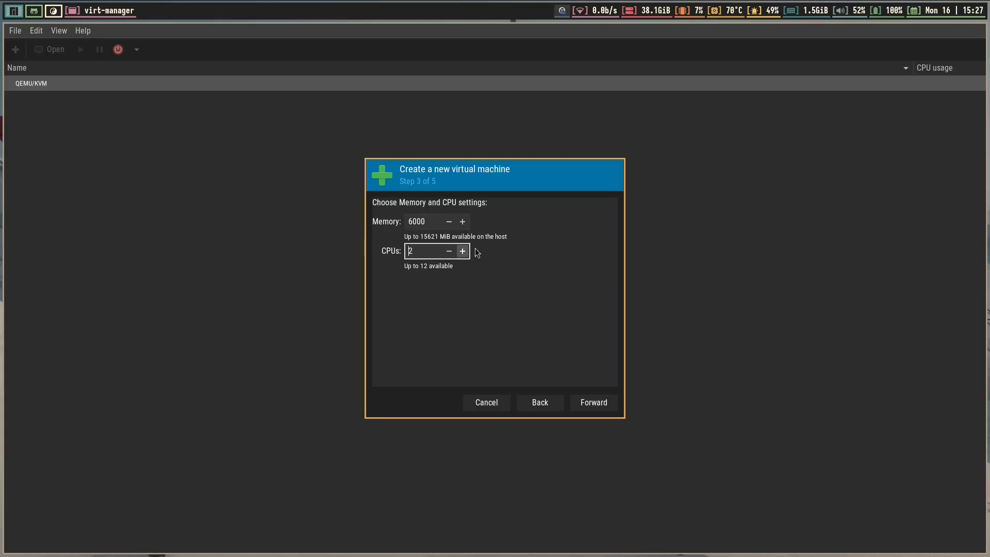
click(593, 403)
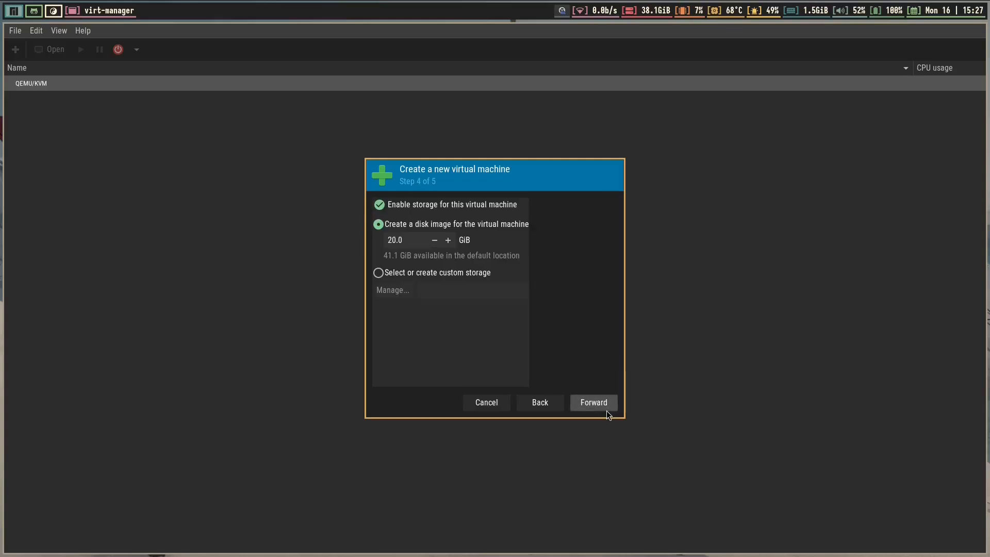
click(402, 240)
drag(403, 240, 358, 240)
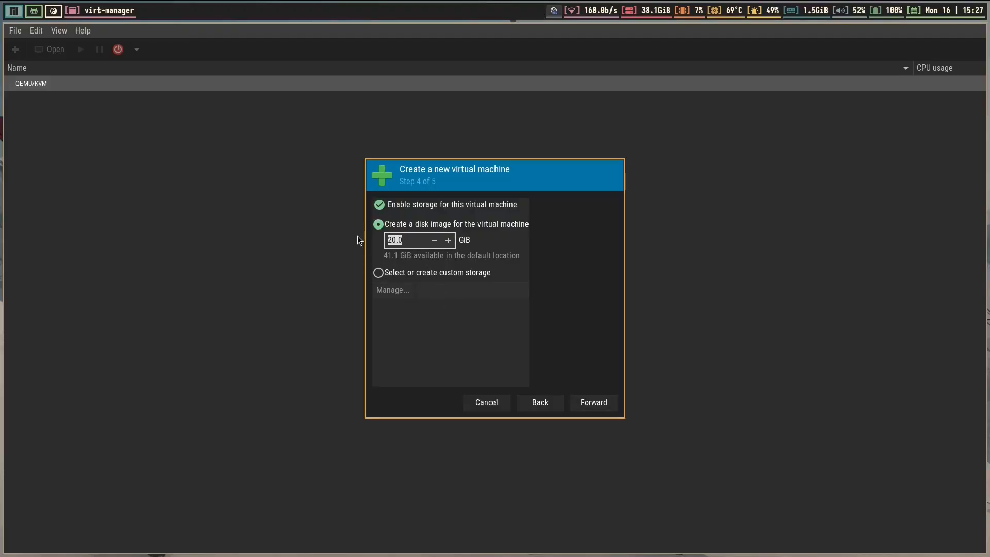
text(30)
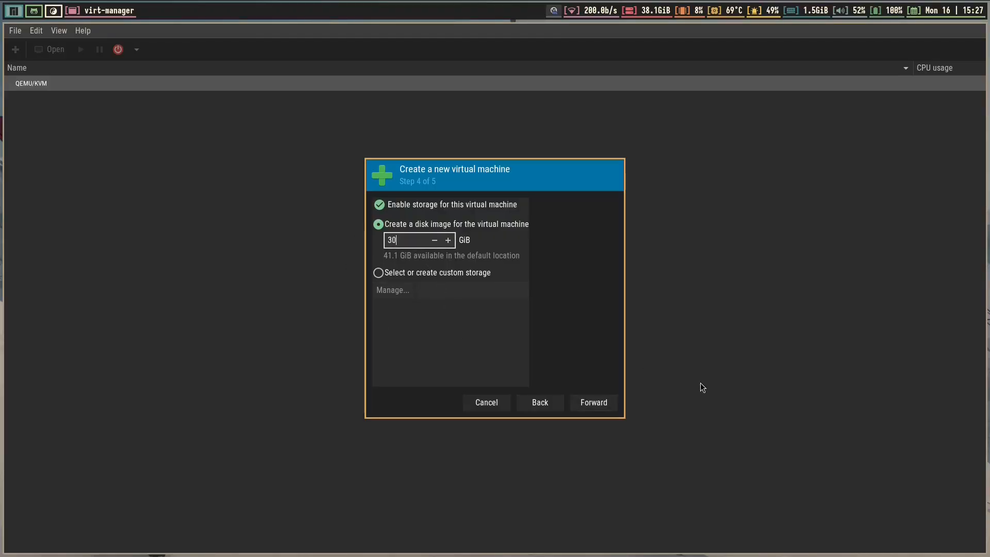
click(609, 400)
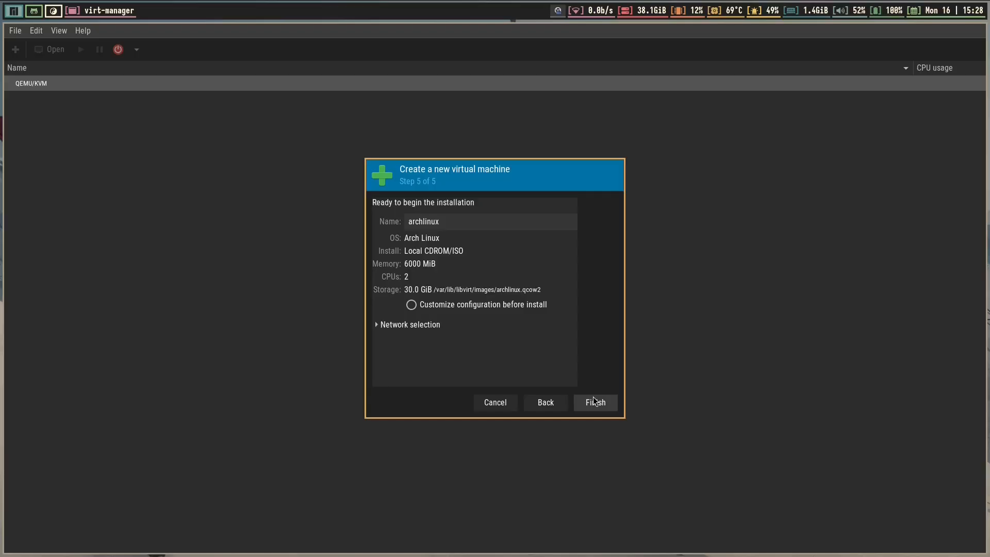
Finish creating the archlinux VM, view it fullscreen, and boot the default EndeavourOS live entry
click(595, 401)
key(super+f)
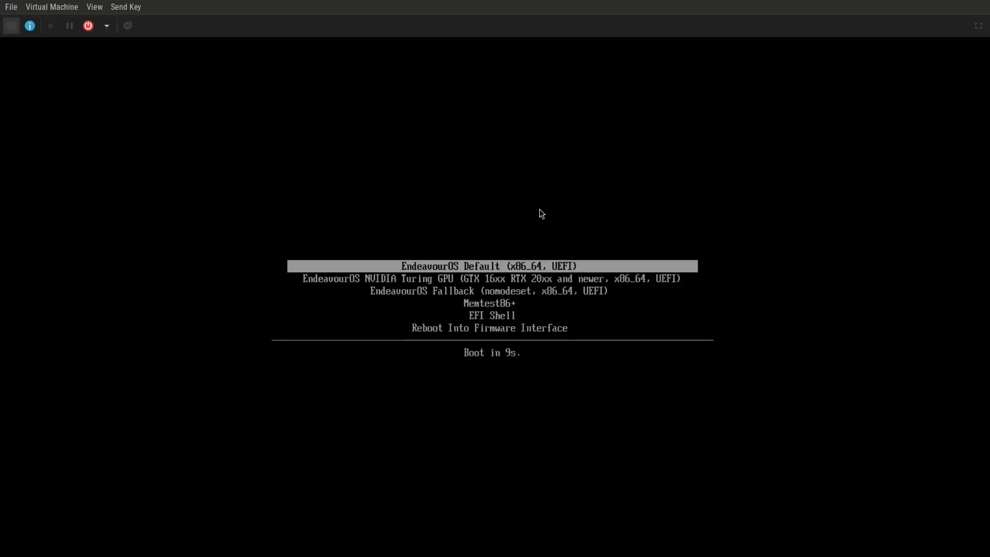
key(Return)
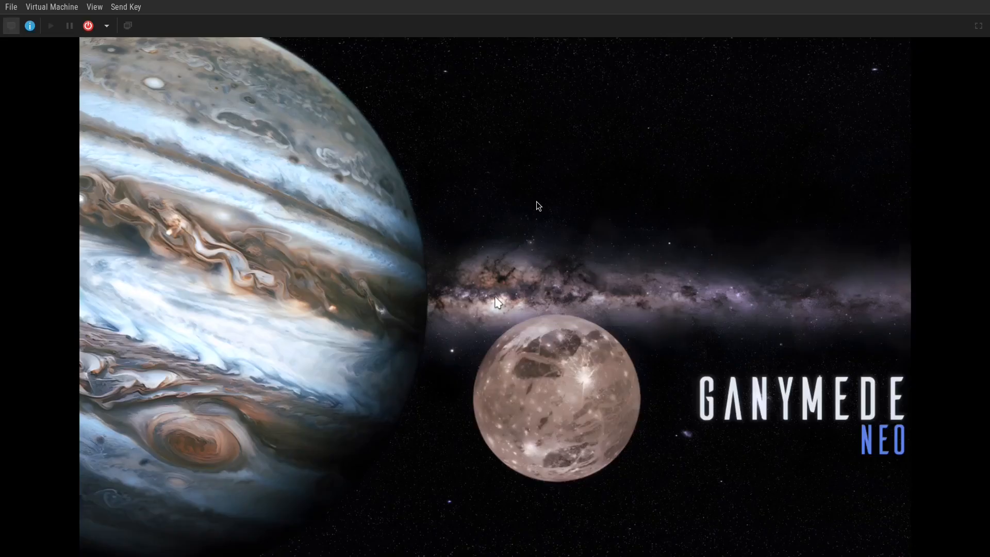
Open the guest desktop's Display Configuration settings and move the Welcome window aside
right_click(799, 106)
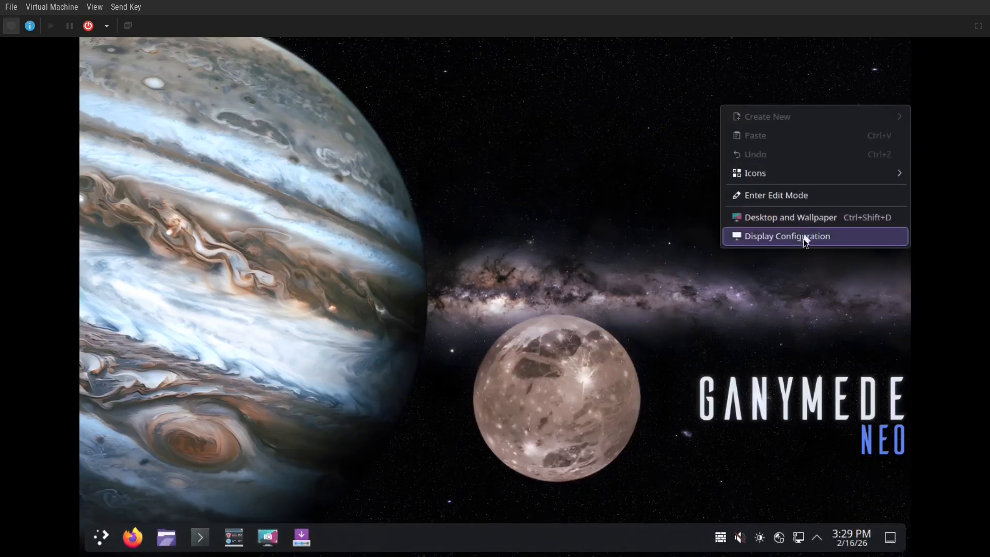
click(804, 244)
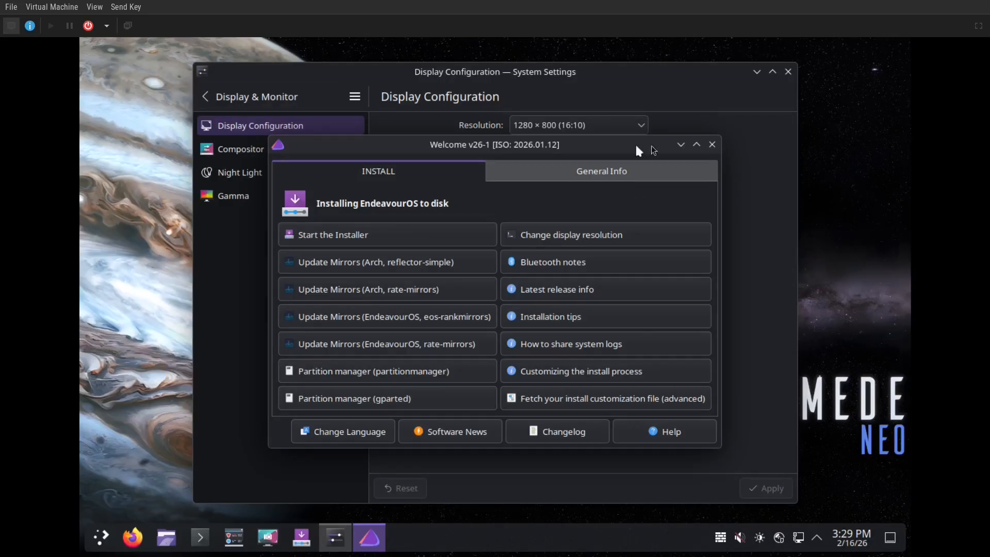
click(680, 144)
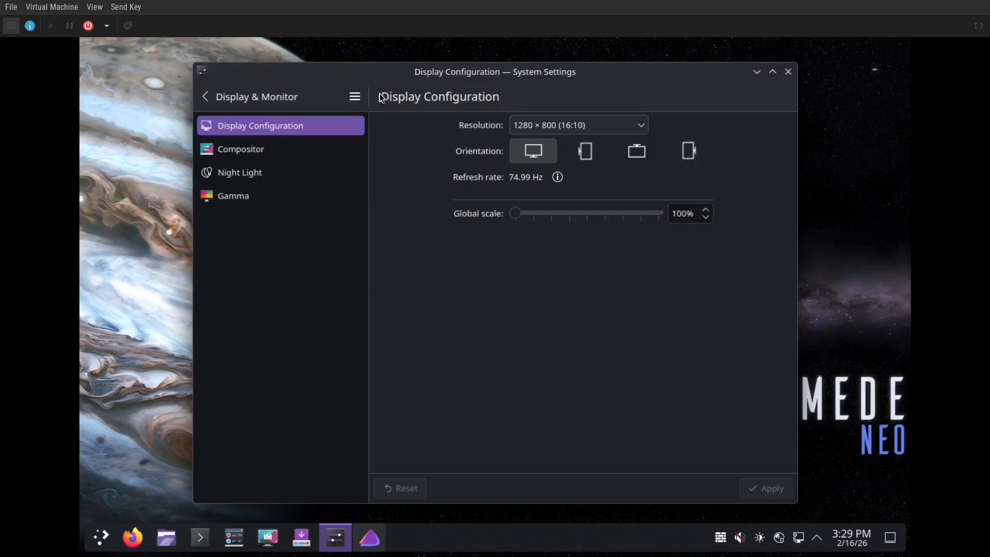
Apply and keep the 2048 × 1152 (16:9) resolution, then restore the Welcome window
click(628, 119)
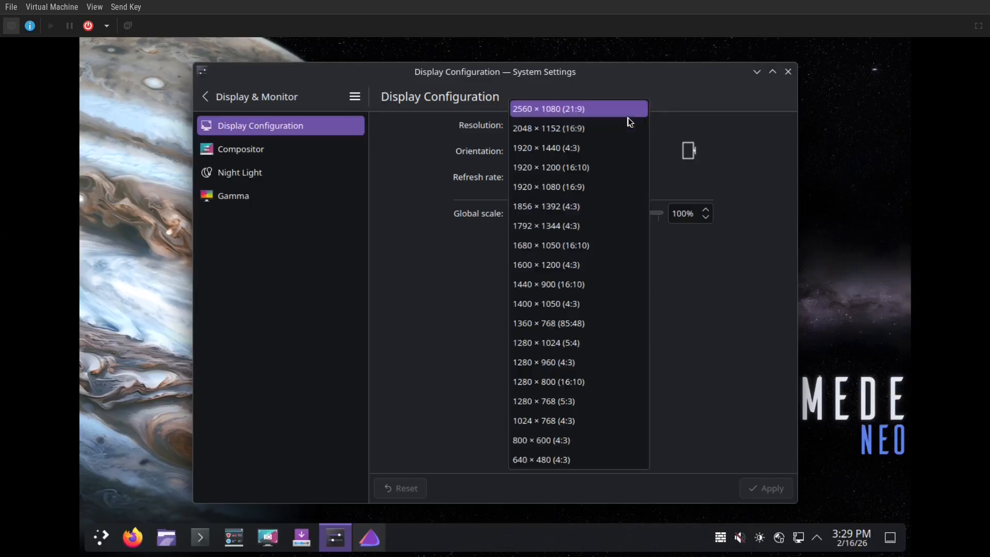
click(599, 127)
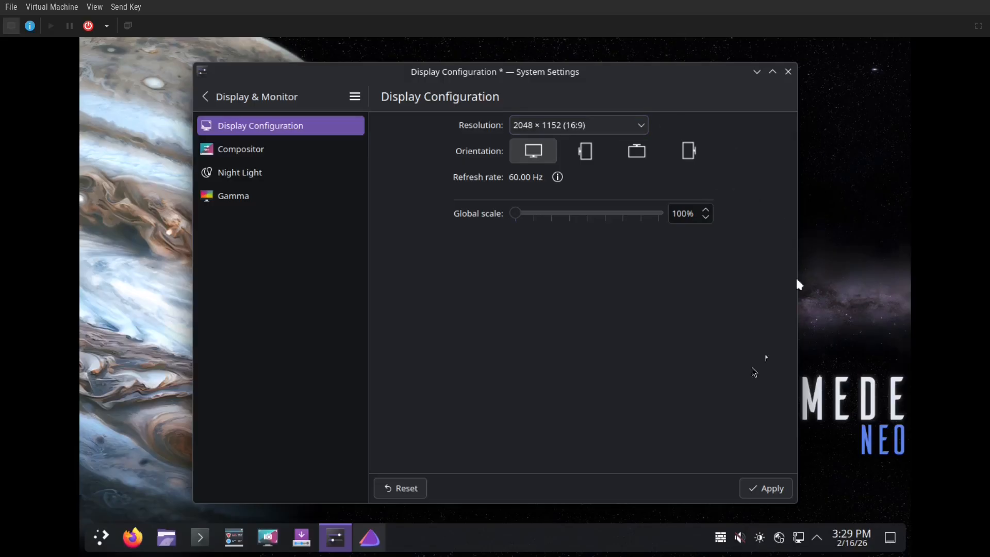
click(767, 490)
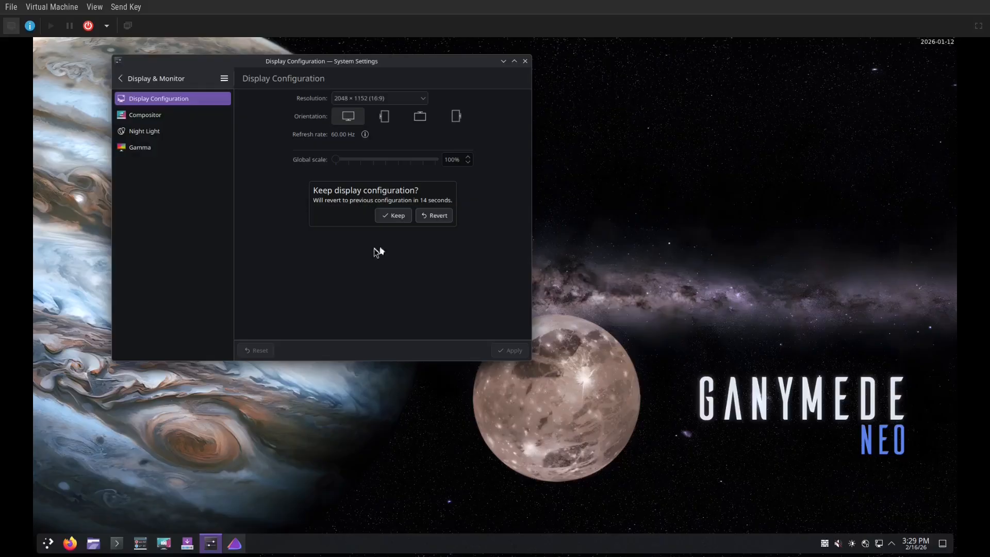
click(398, 217)
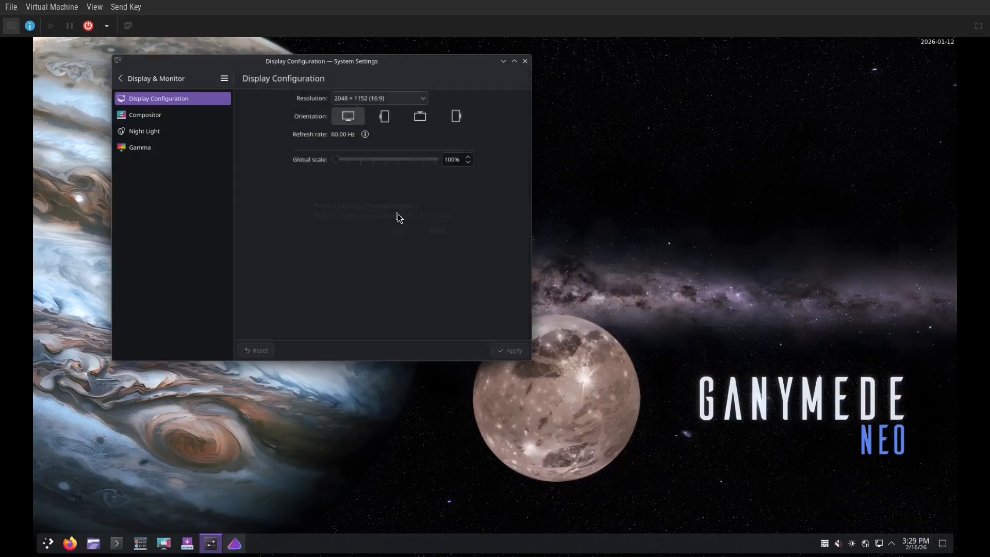
click(525, 61)
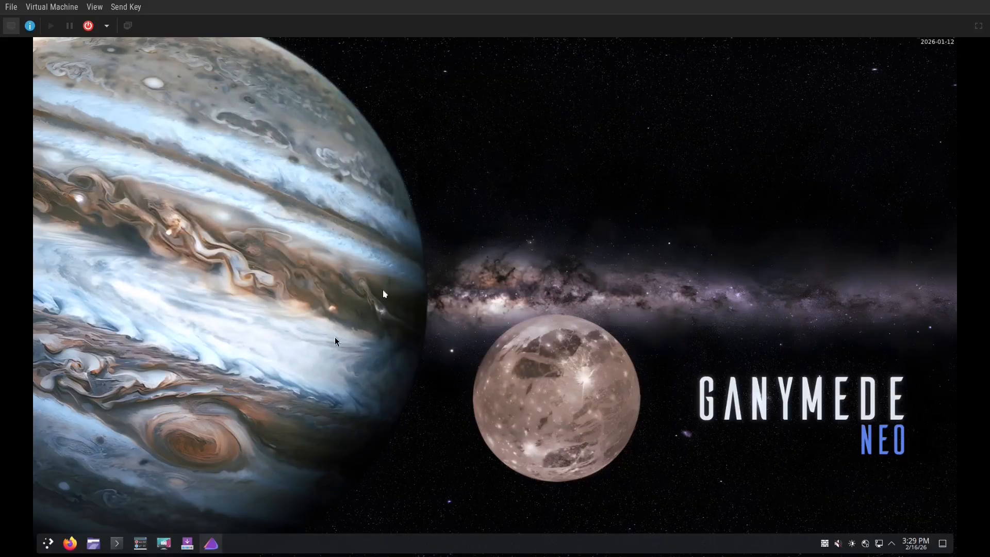
click(211, 543)
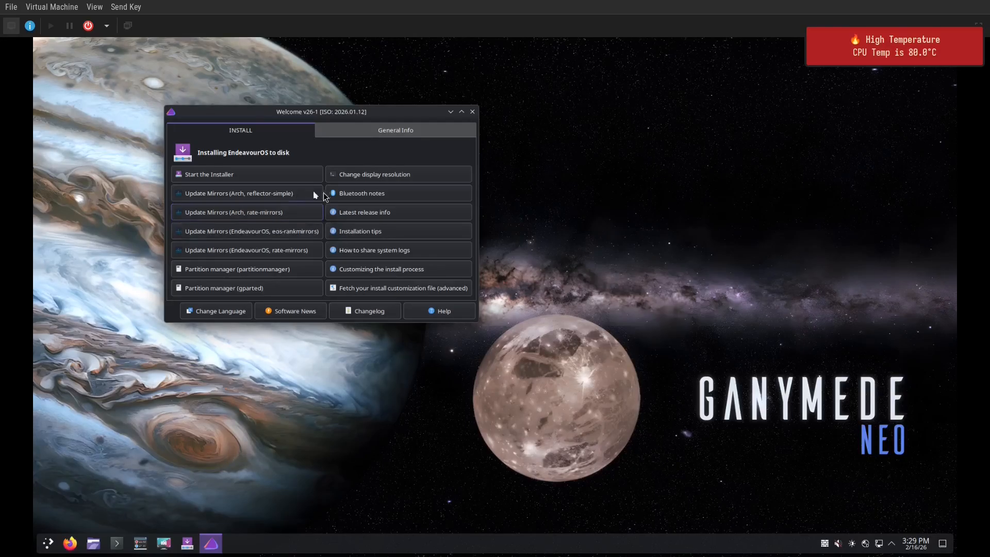
Rank the Arch mirrors with rate-mirrors, dismiss the temperature alert, and close the finished terminal
click(246, 218)
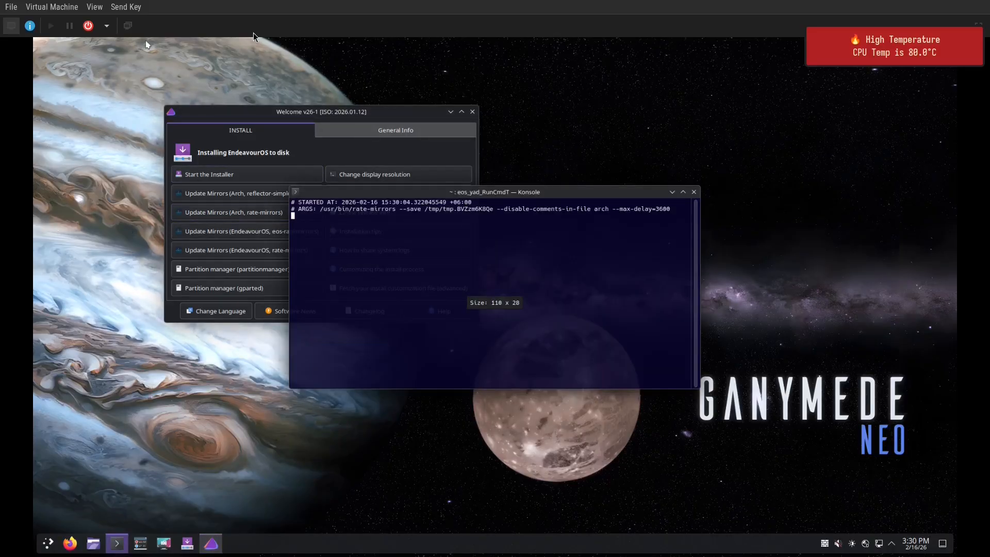
click(860, 29)
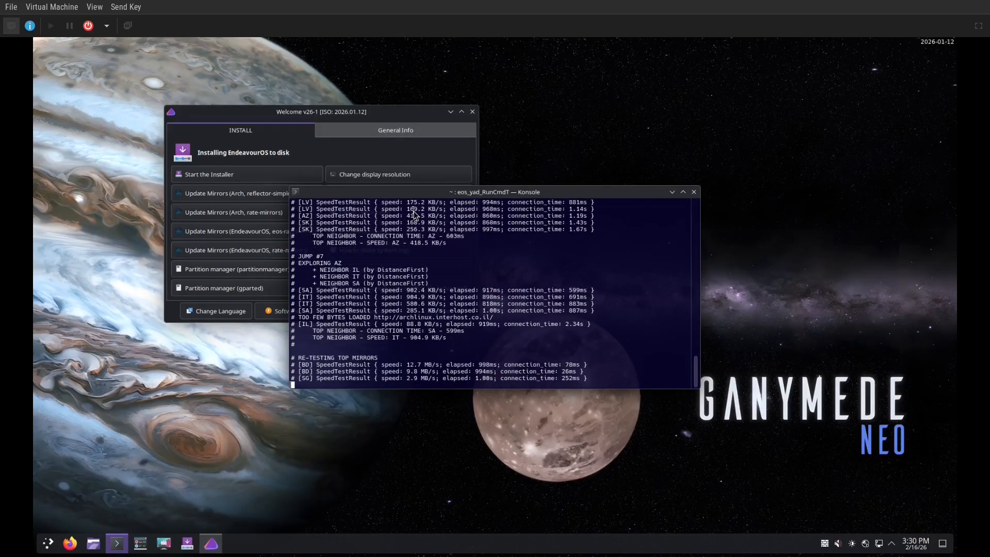
drag(465, 192, 621, 169)
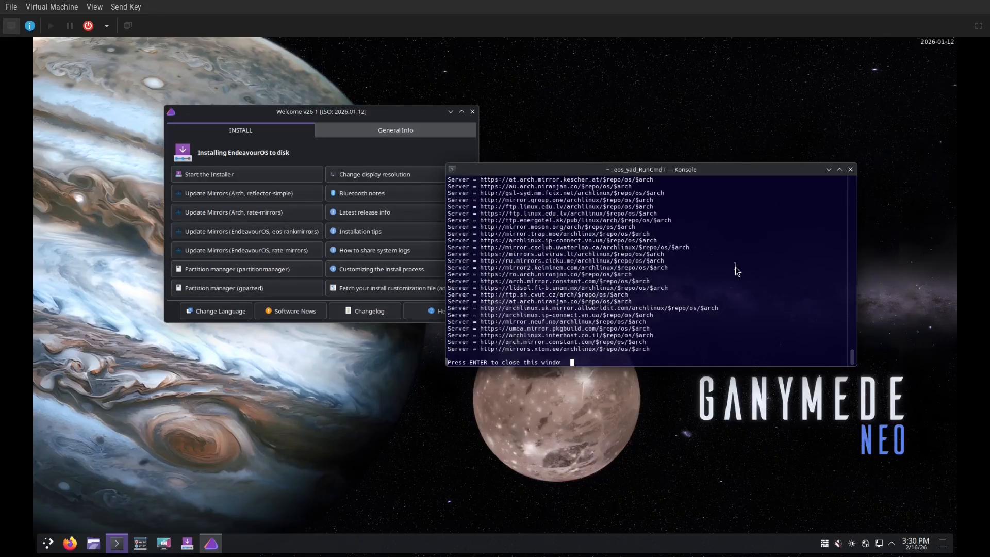
key(Return)
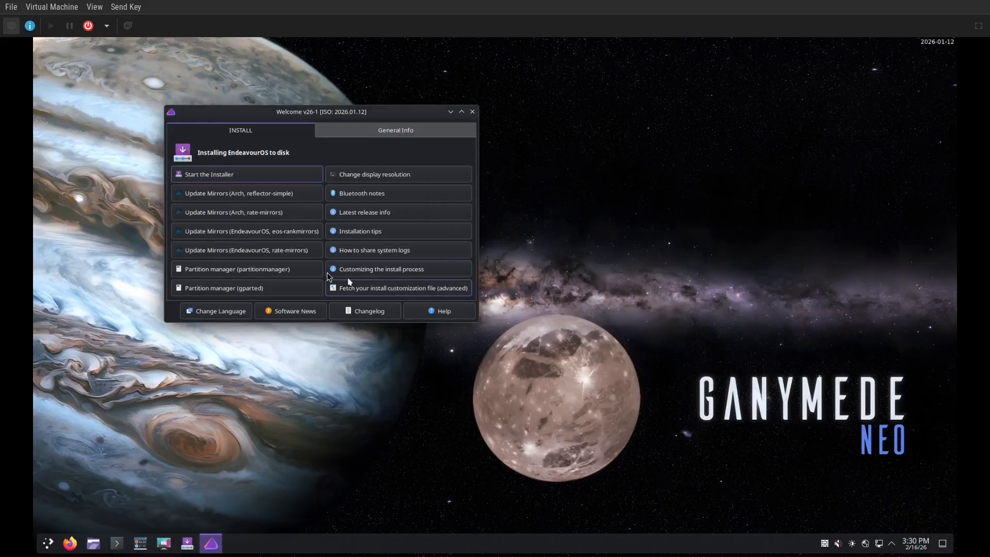
Rank the EndeavourOS mirrors with rate-mirrors and close the finished terminal
click(286, 252)
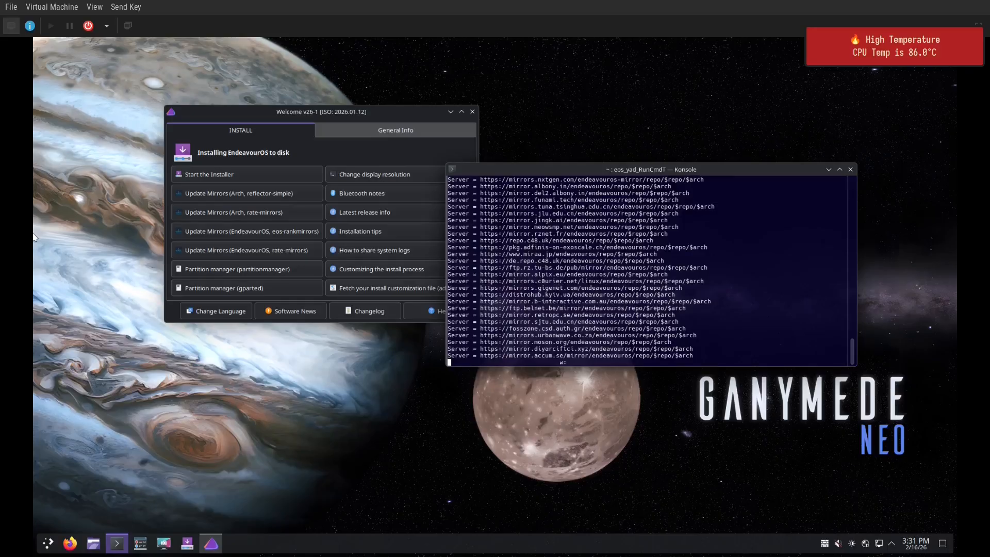
key(Return)
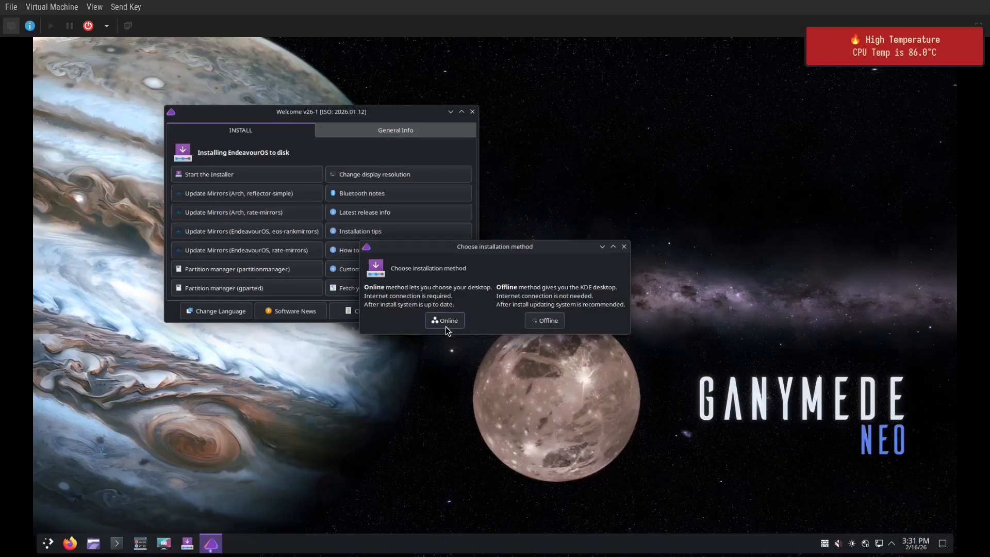
Choose the Online install method and switch the installer language from Bangla to American English
click(456, 317)
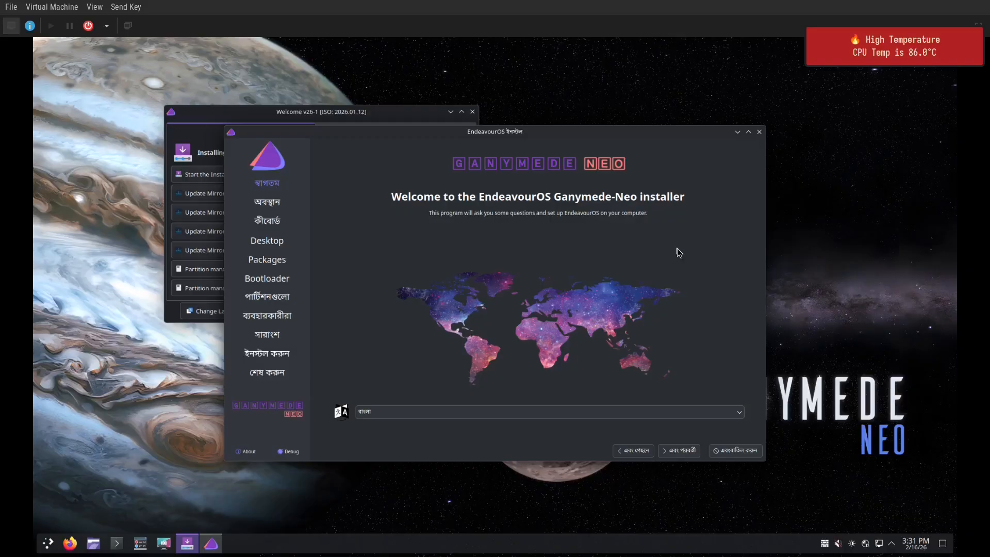
click(695, 411)
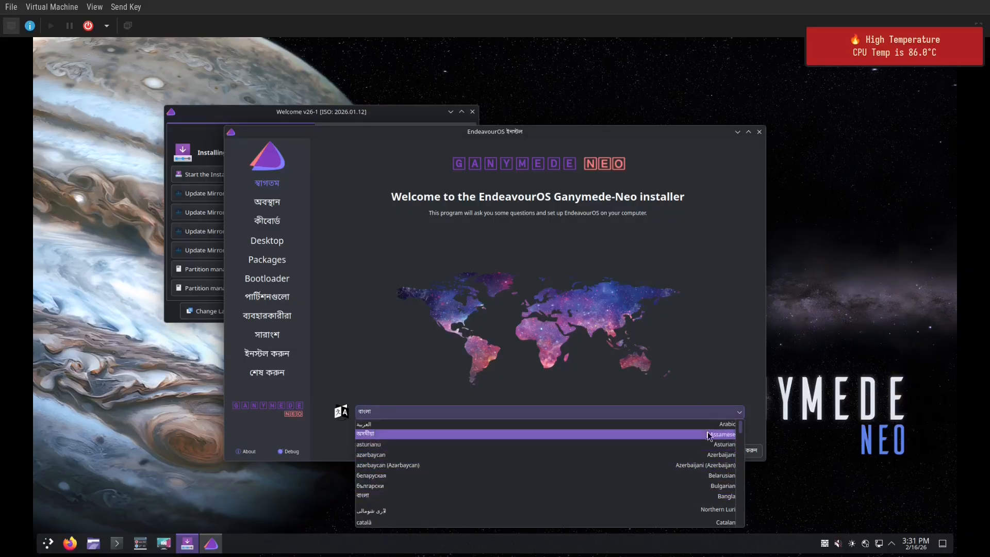
drag(742, 434, 745, 448)
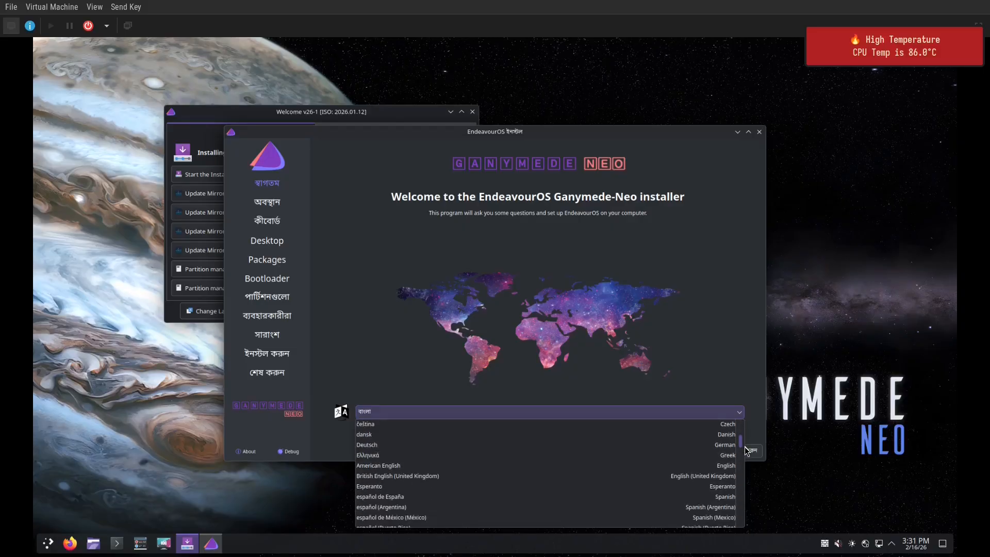
click(538, 465)
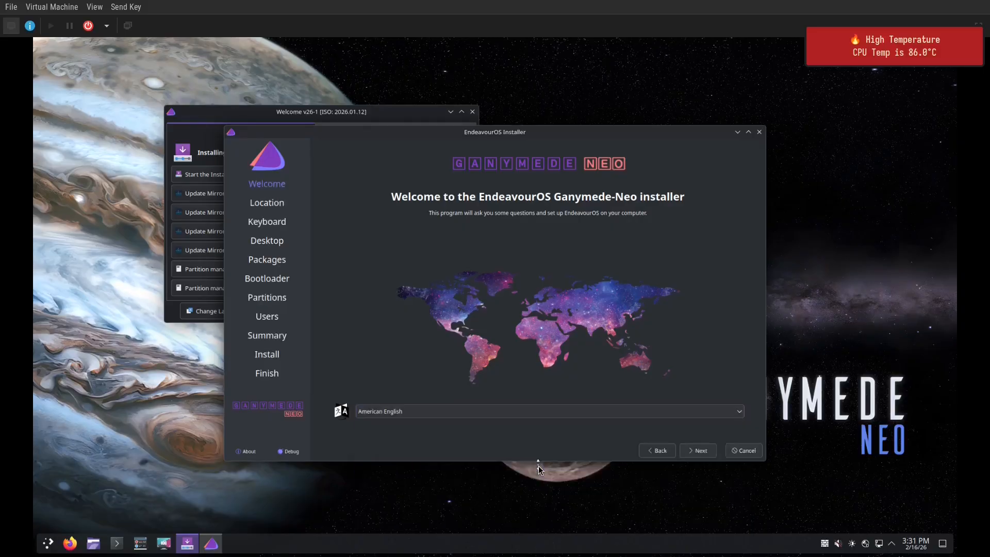
Set the numbers and dates locale to en_US.UTF-8 and advance to the Keyboard step
click(698, 453)
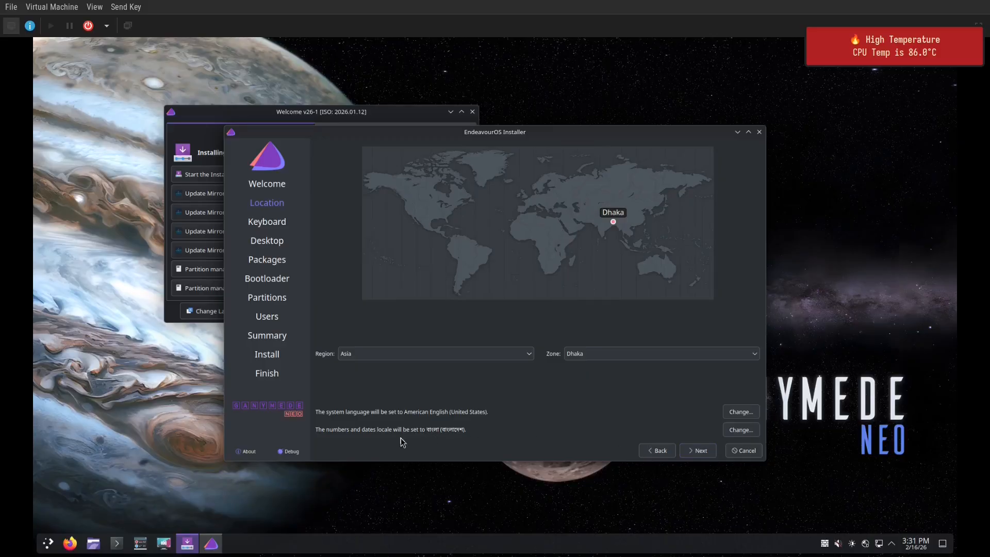
click(741, 429)
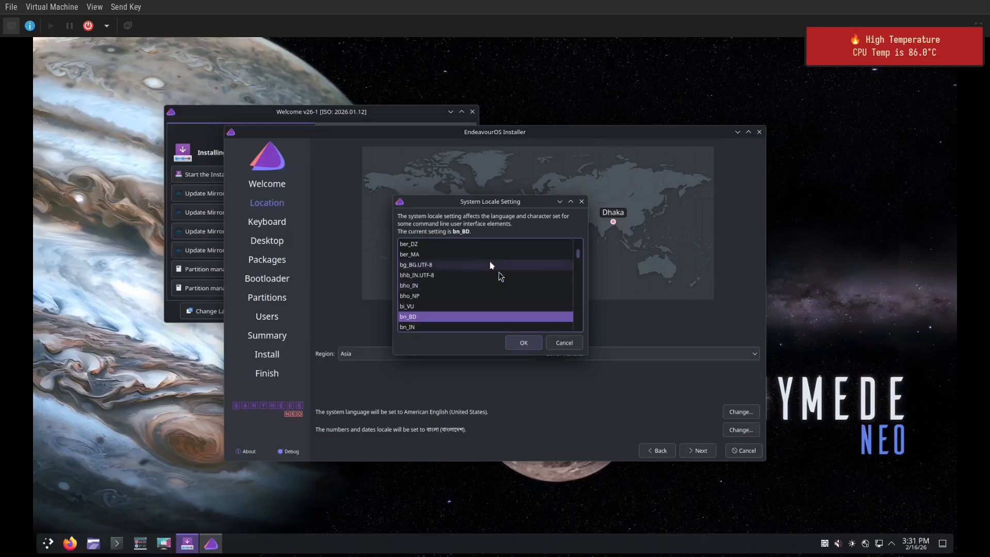
drag(577, 256, 584, 271)
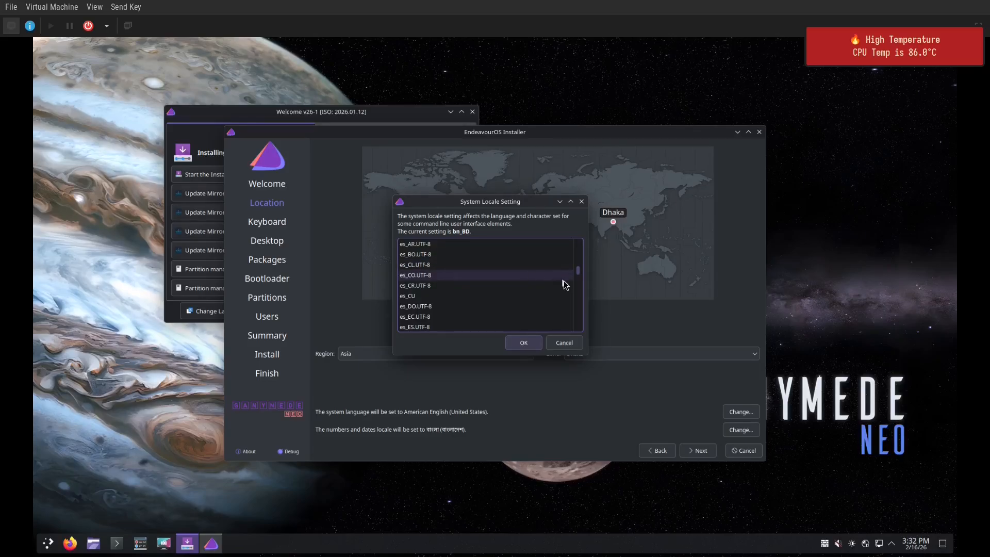
drag(579, 269, 581, 270)
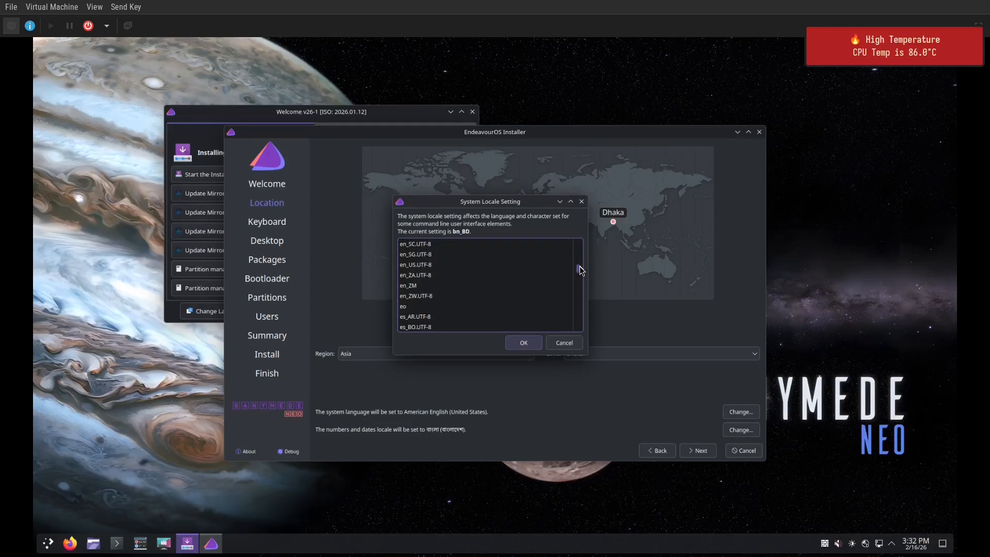
click(469, 264)
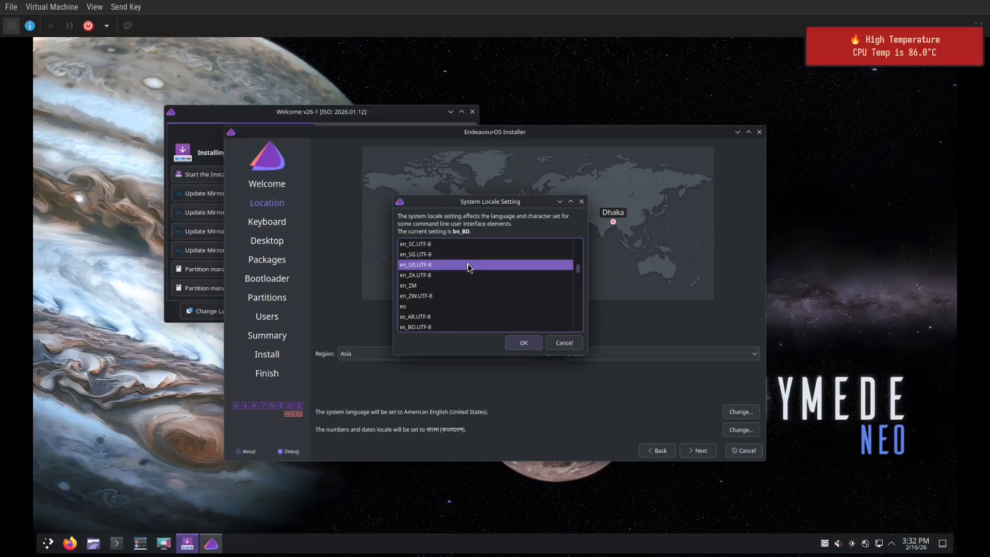
click(523, 343)
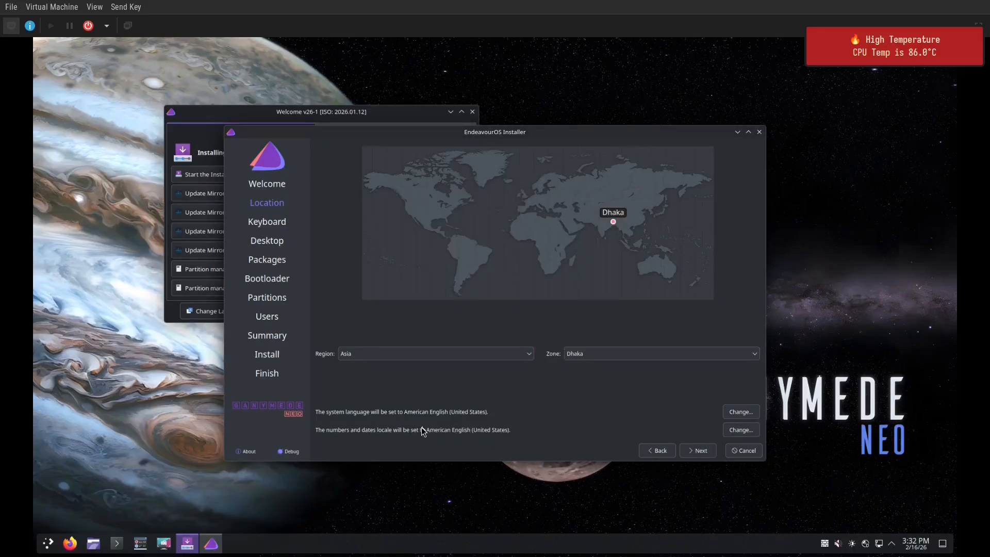
click(707, 453)
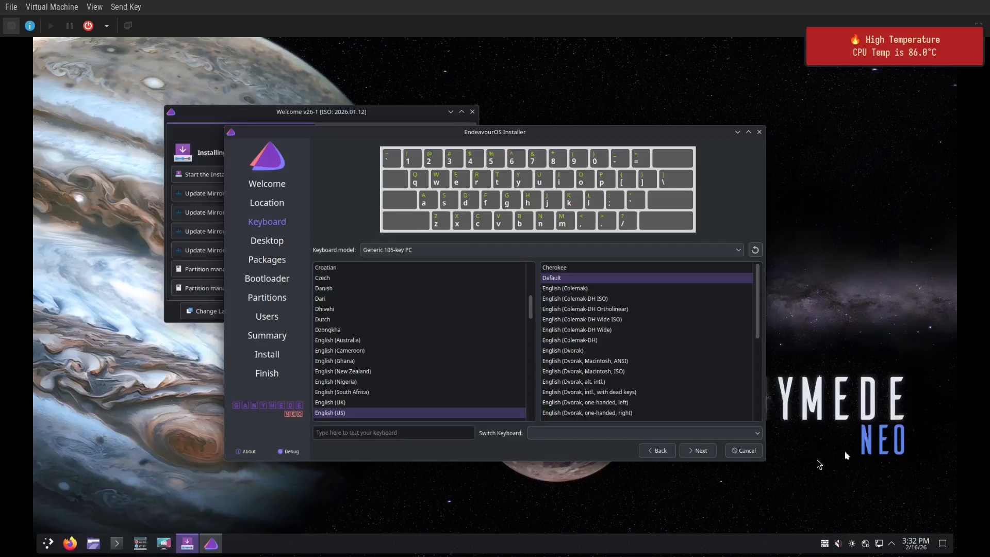
Move past the Keyboard page and select No Desktop in the desktop list
click(702, 450)
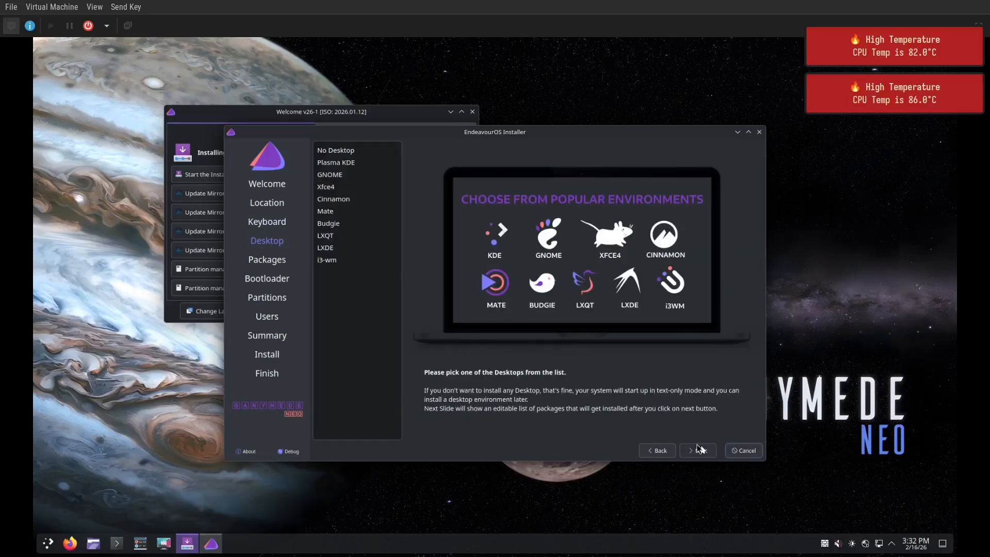
click(373, 155)
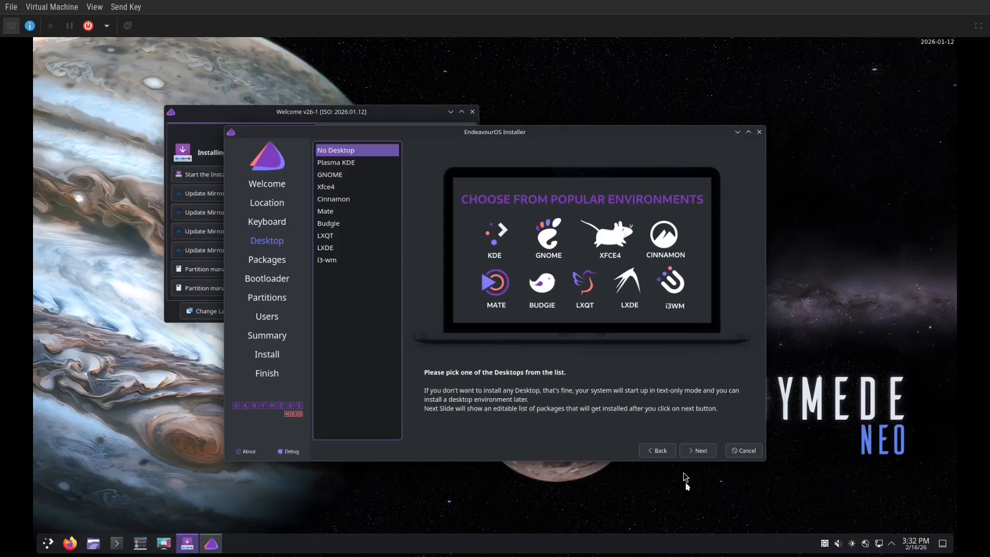
On the Packages step, untick all five package groups and expand Desktop-Base and GPU drivers
click(700, 452)
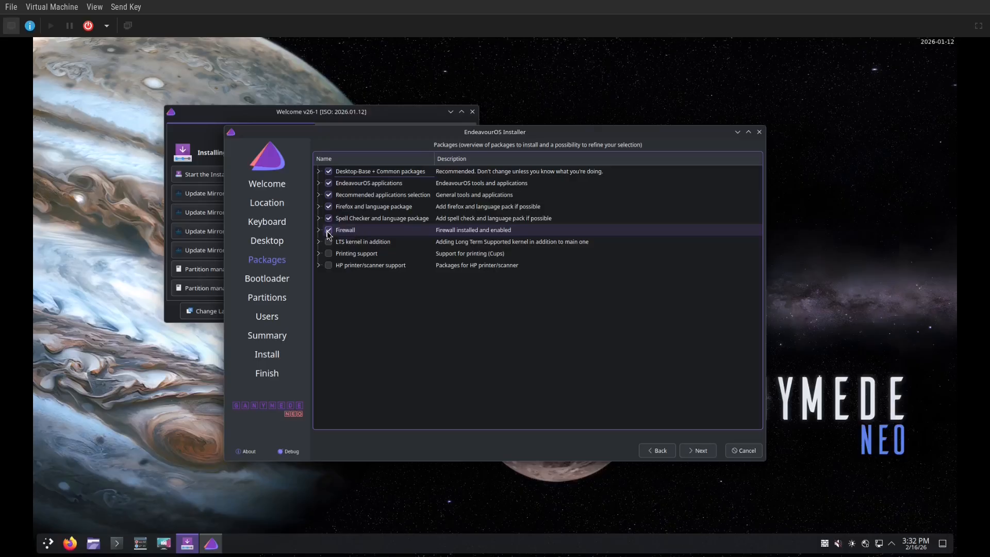
click(329, 214)
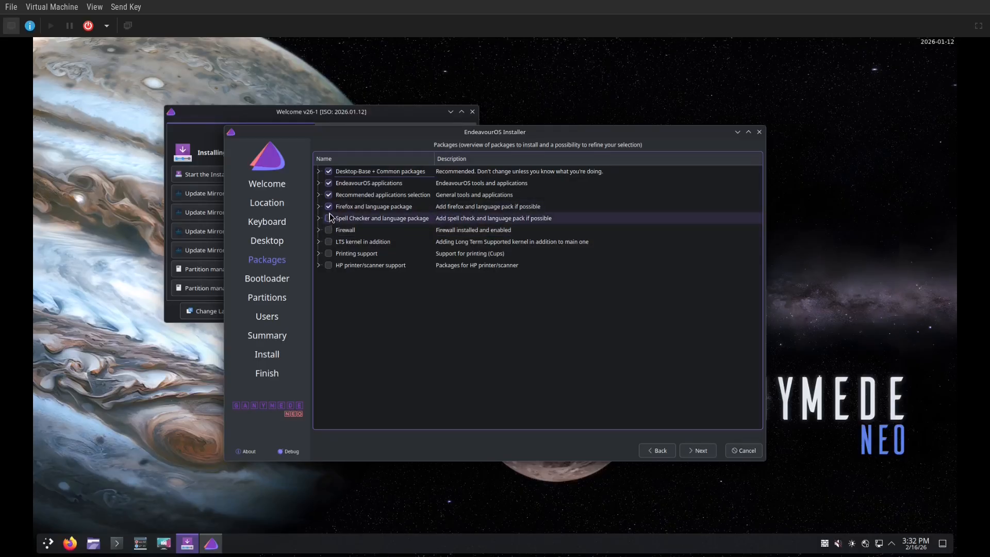
click(329, 206)
click(330, 195)
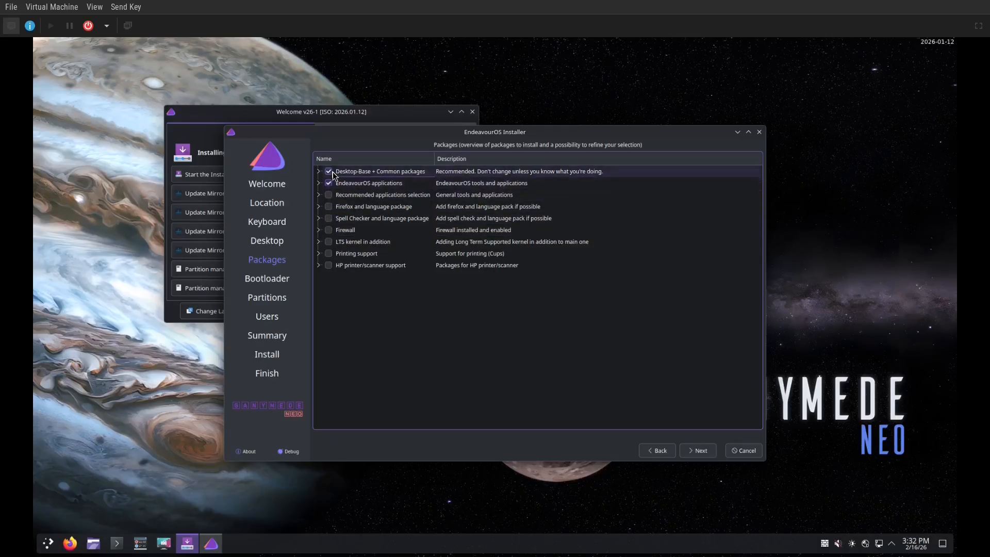
click(329, 183)
click(329, 171)
click(318, 171)
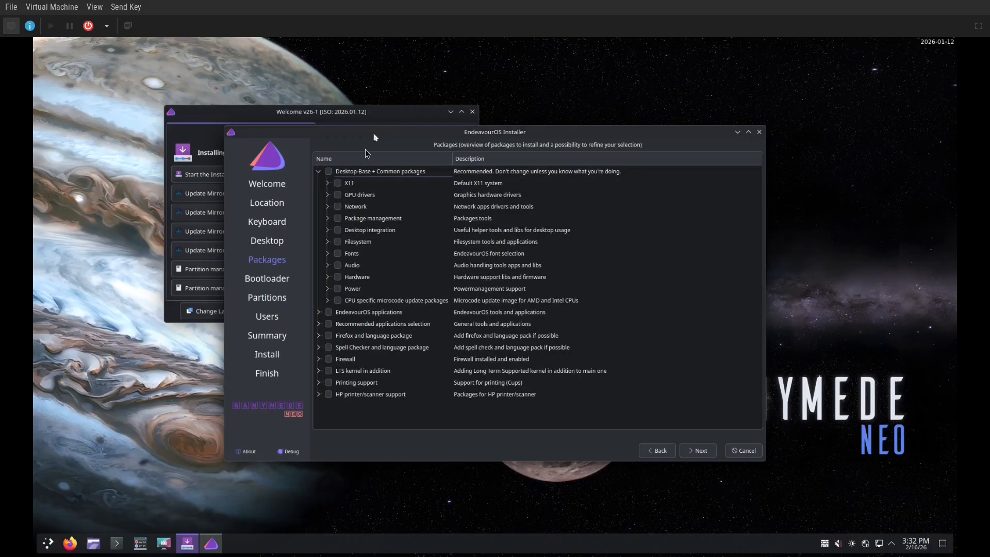
click(328, 195)
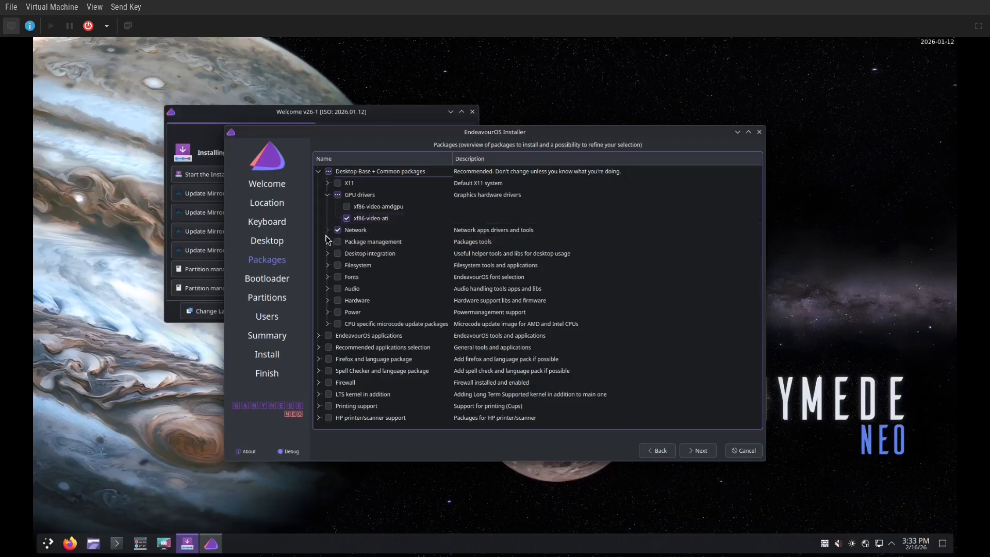
Inspect the package lists of the Network and Package management groups
click(326, 234)
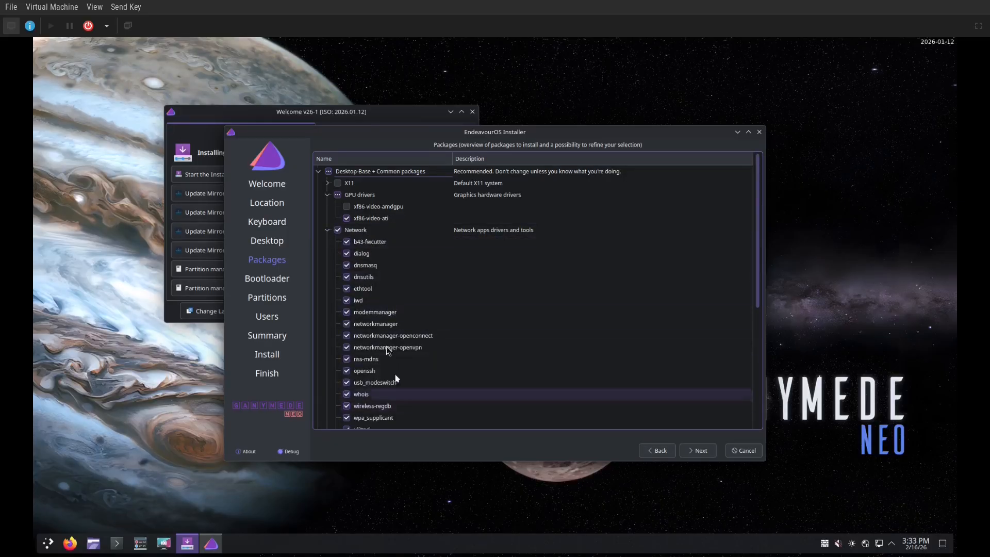
click(327, 231)
click(328, 242)
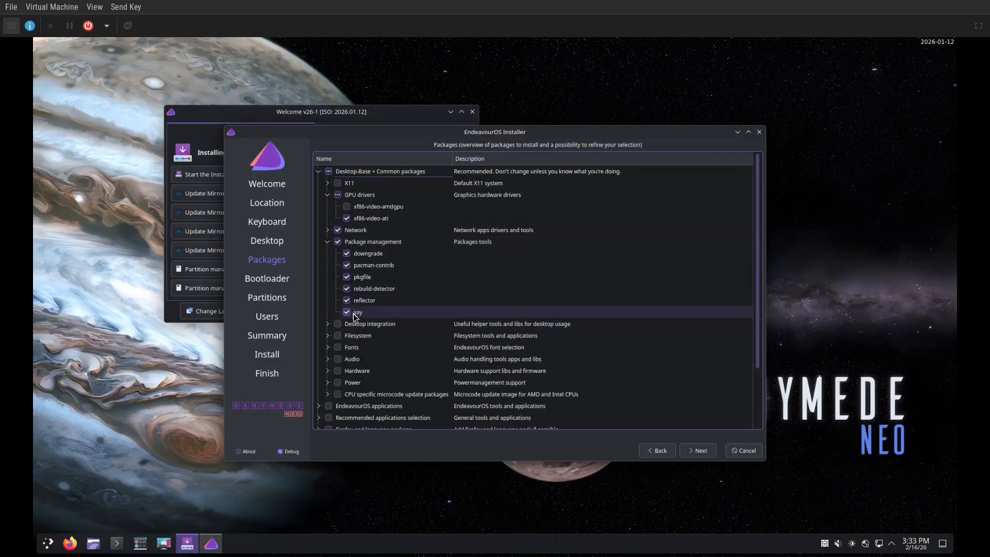
click(328, 242)
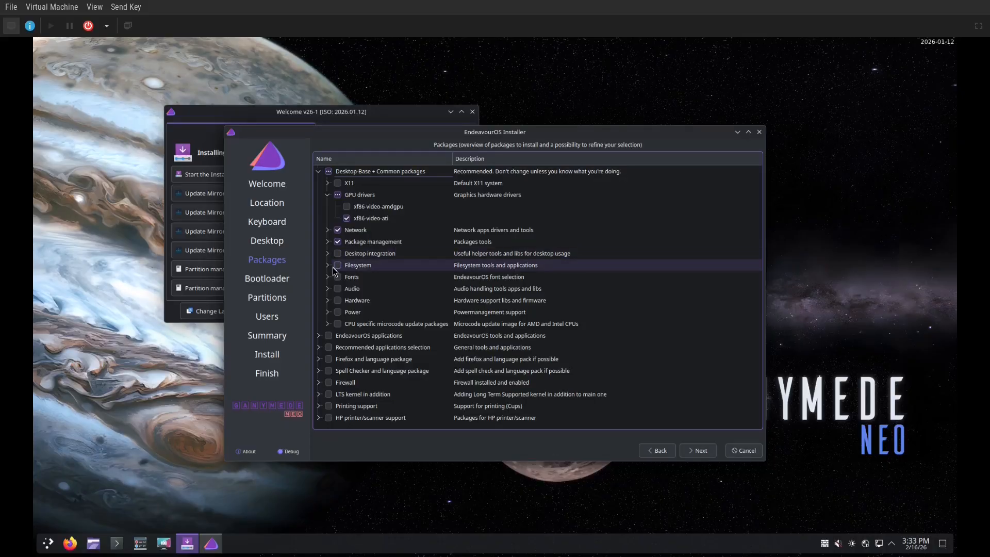
Tick the Fonts group and the sof-firmware hardware package, then view the CPU microcode packages
click(339, 278)
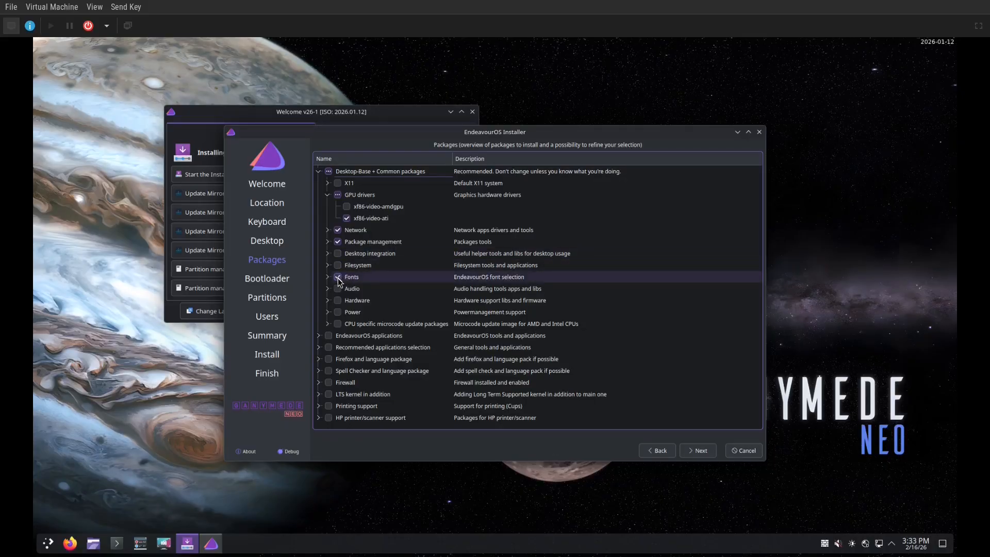
click(327, 301)
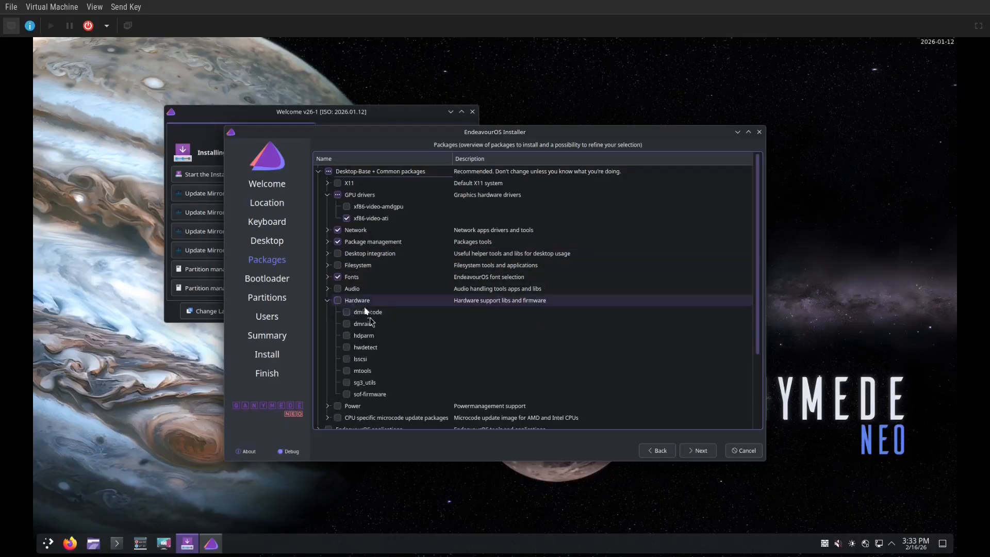
click(346, 396)
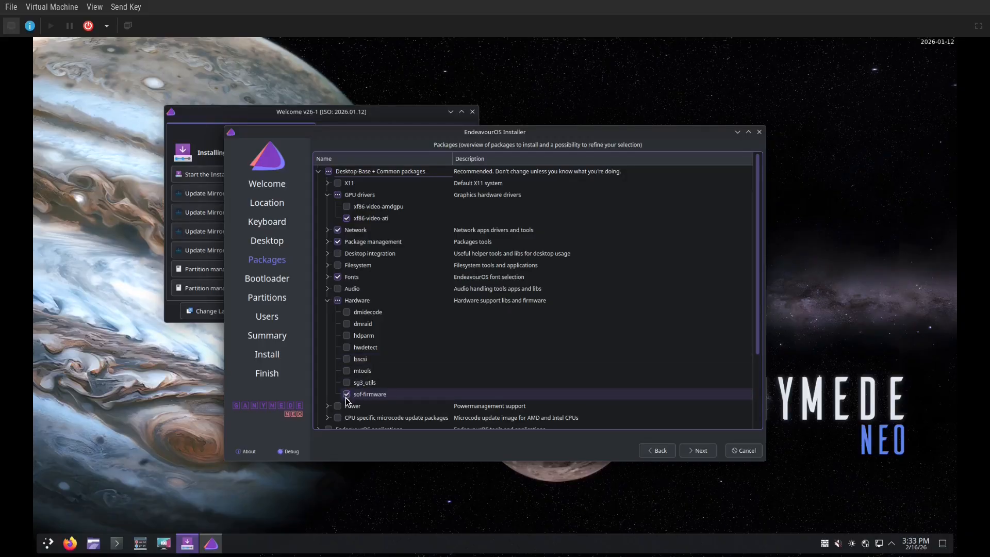
click(326, 300)
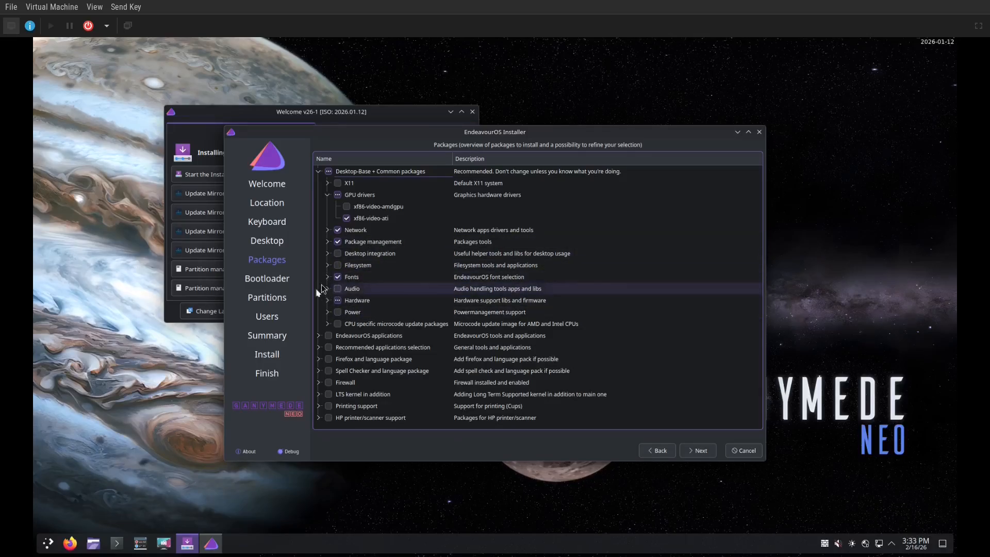
click(328, 324)
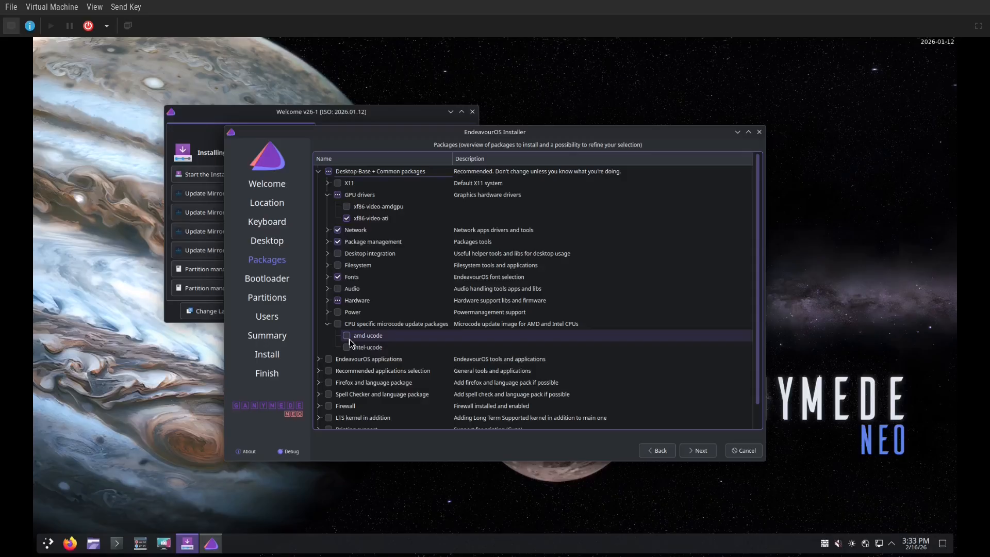
Collapse the CPU microcode packages and expand the EndeavourOS applications group
click(327, 324)
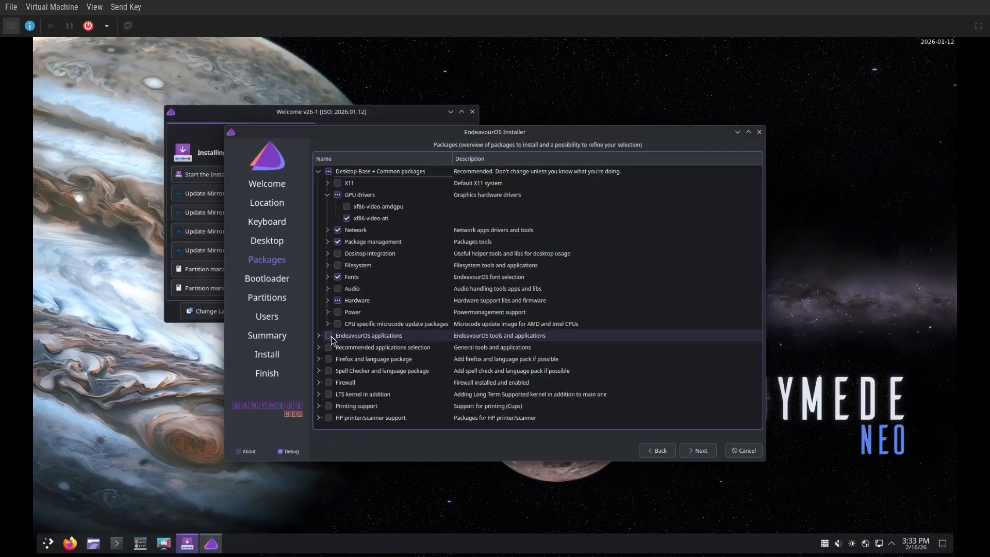
click(319, 335)
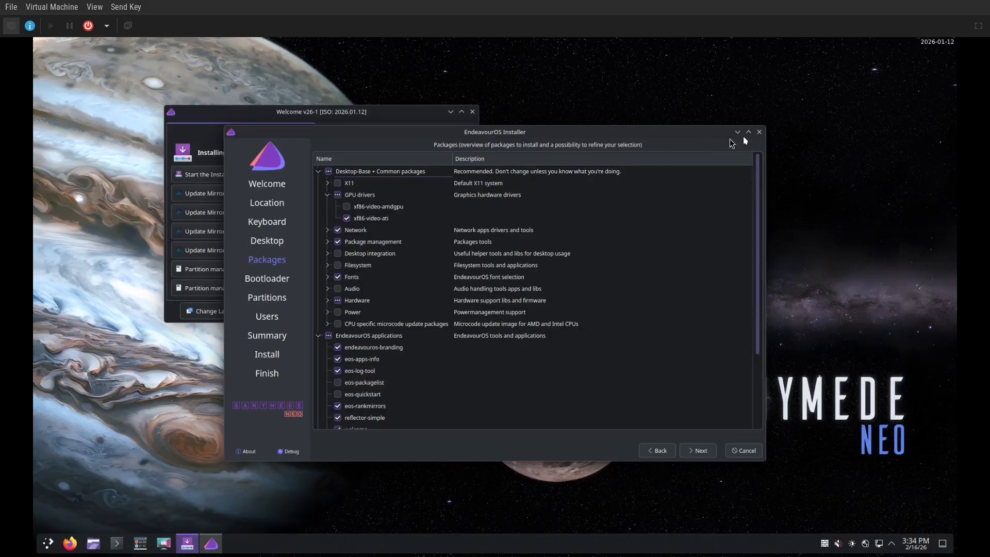
Keep Systemd-boot, choose manual partitioning, and create a new GPT partition table on the disk
click(684, 457)
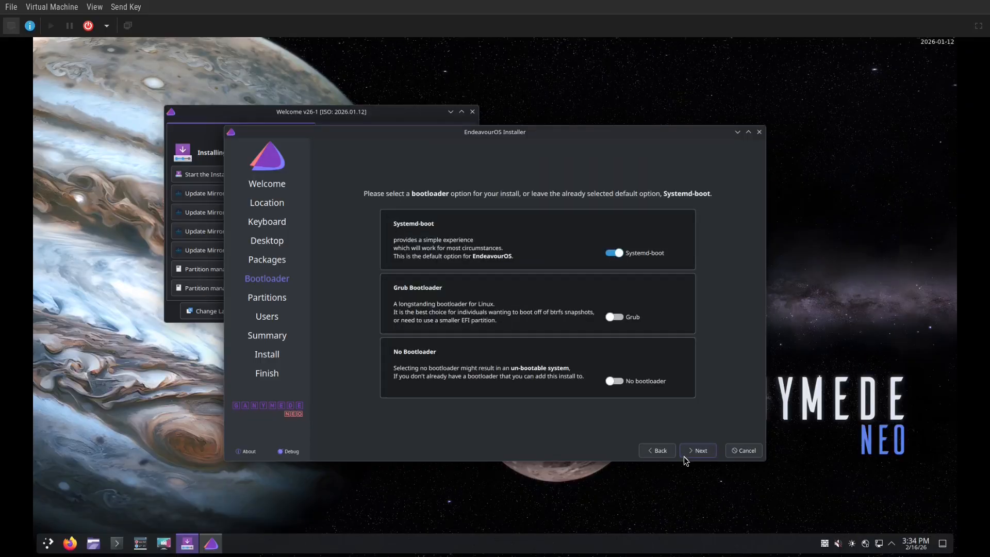
click(684, 456)
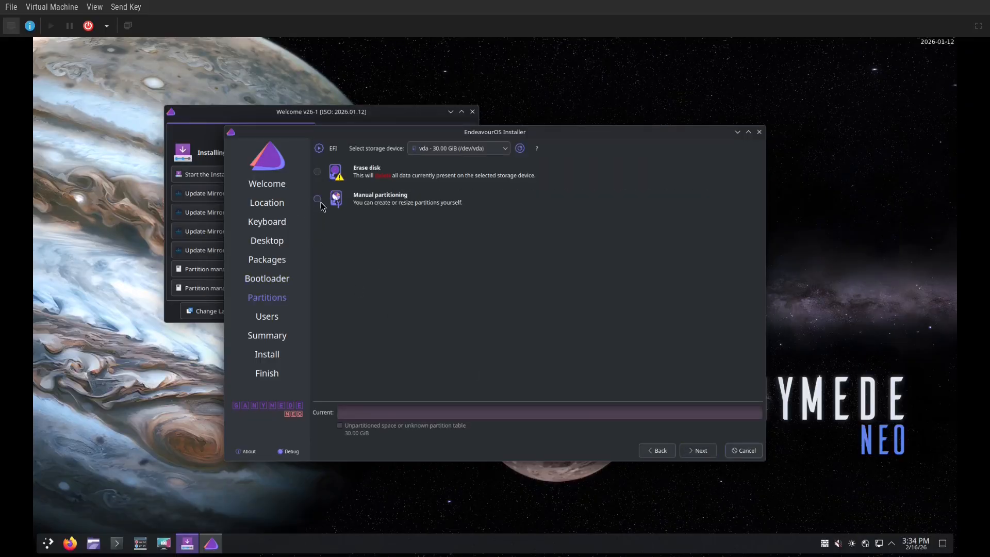
click(707, 450)
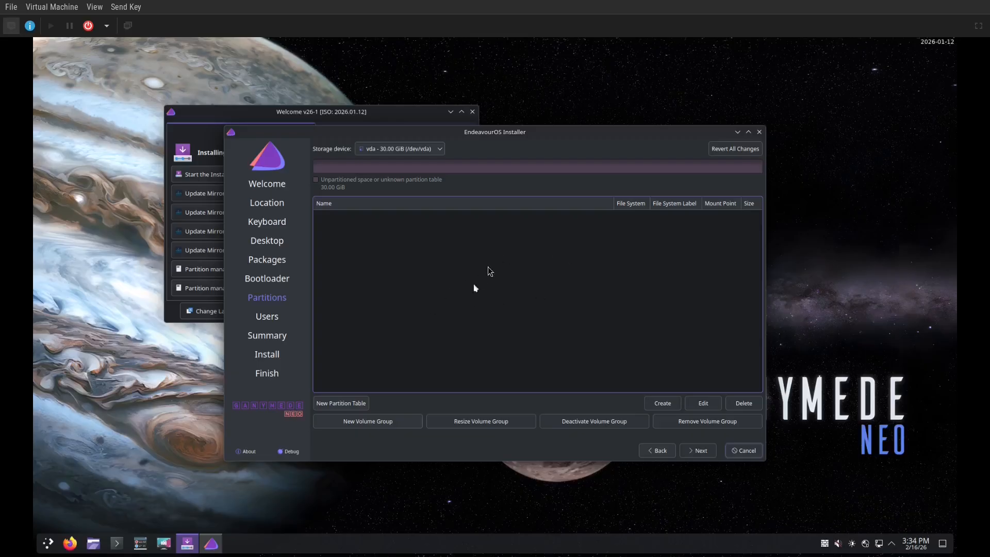
click(343, 403)
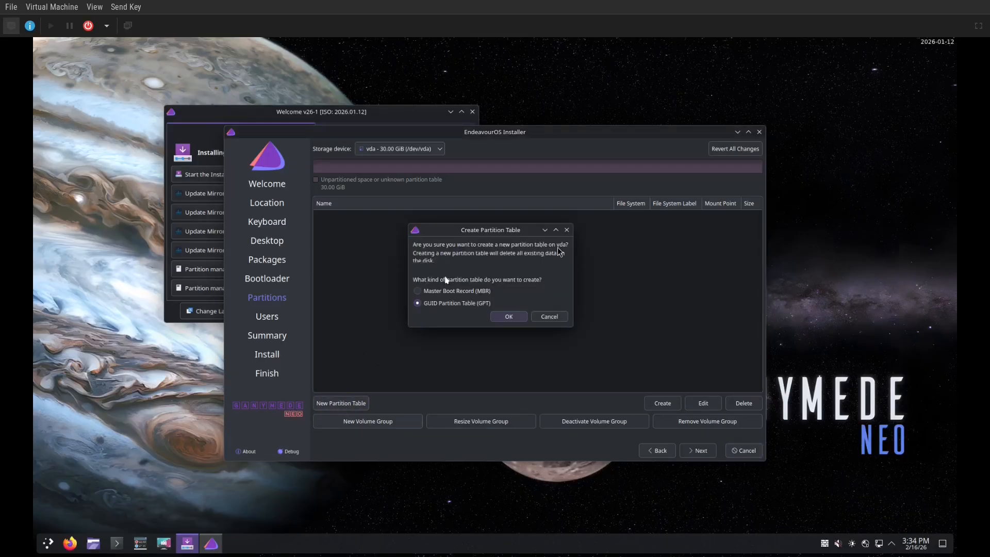
click(503, 317)
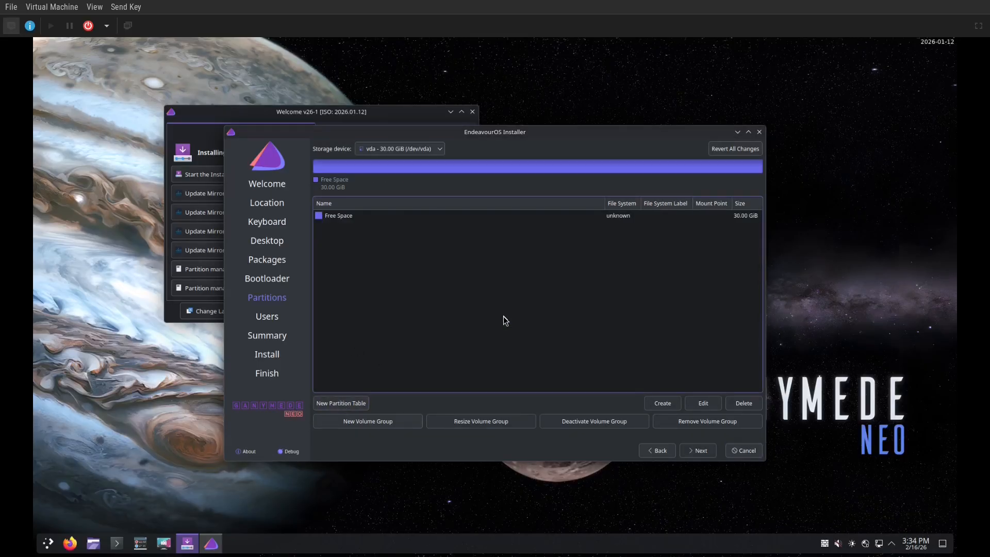
Create a 1024 MiB fat32 partition in the free space, mounted at /efi with the boot flag
click(660, 216)
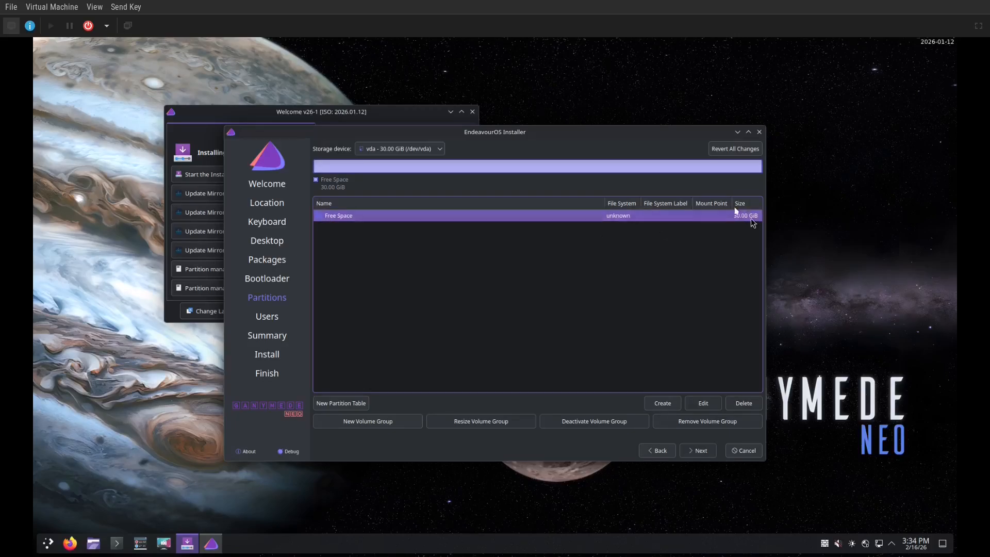
click(655, 406)
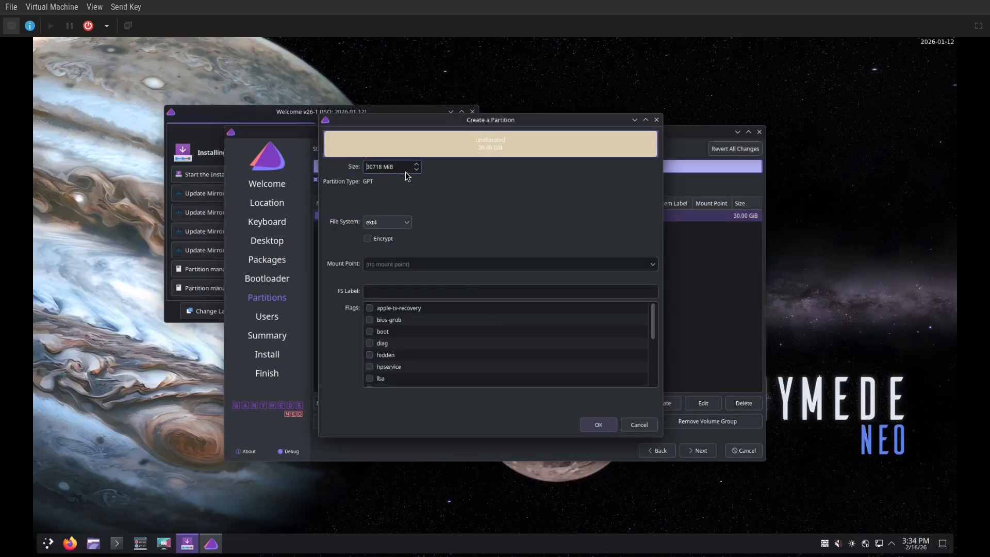
drag(401, 166, 353, 164)
text(1024)
click(396, 222)
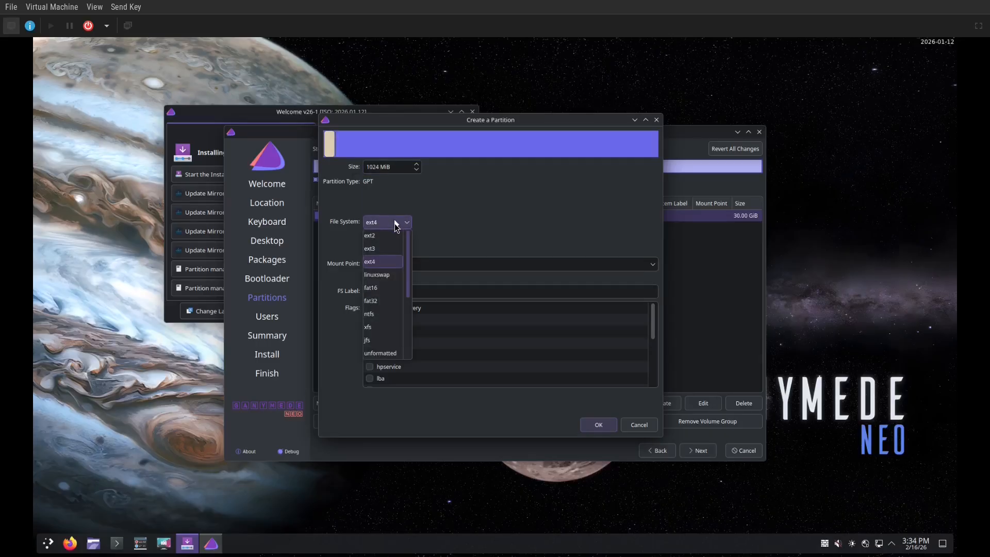
click(384, 301)
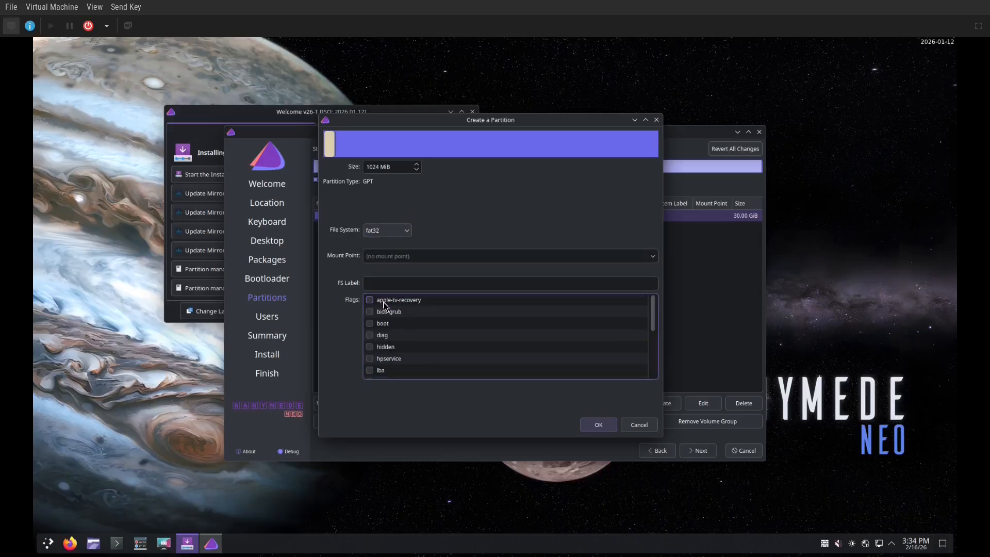
click(652, 257)
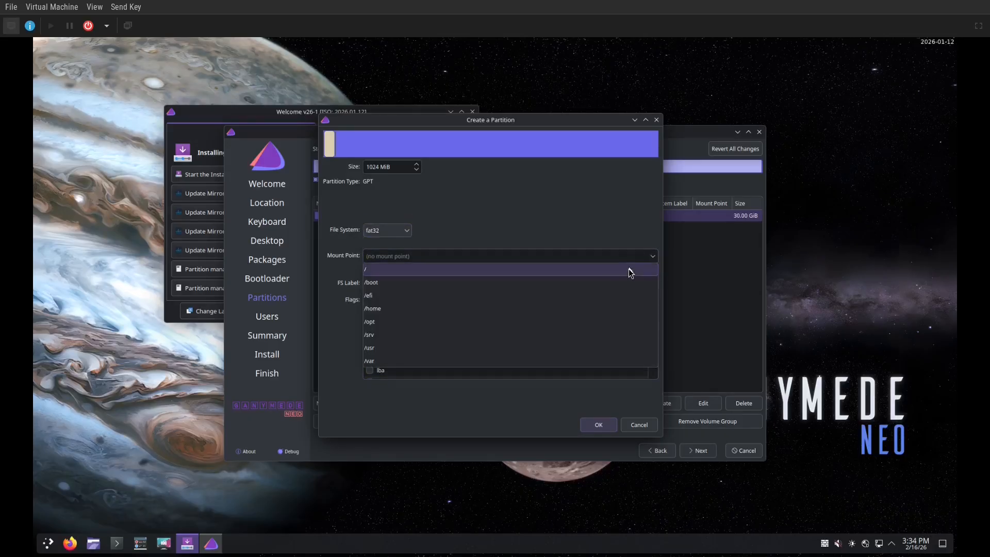
click(622, 294)
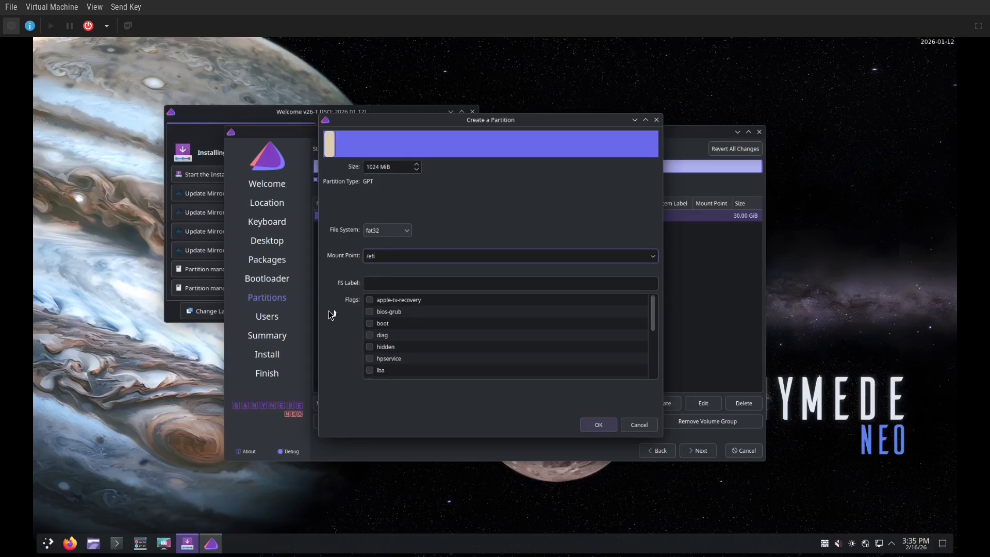
click(369, 324)
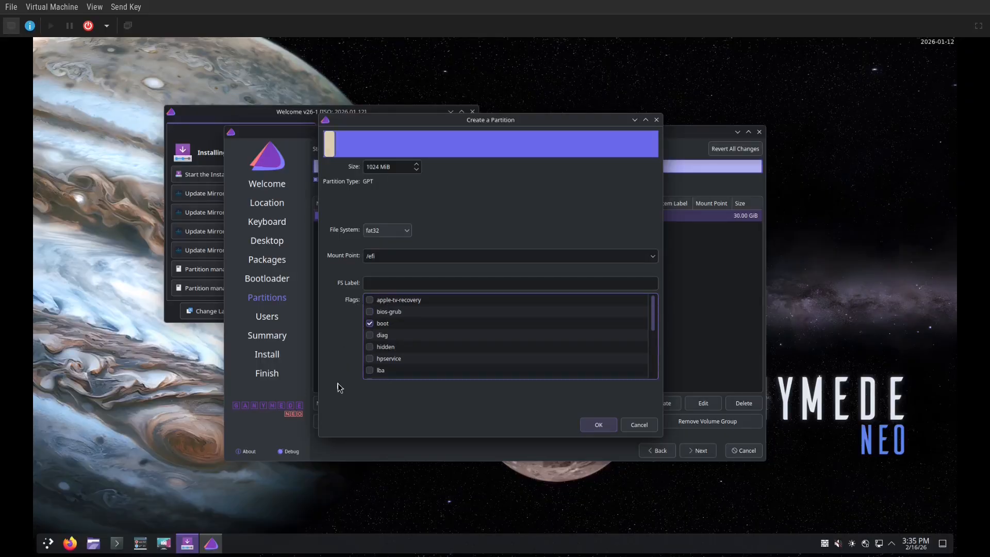
click(597, 424)
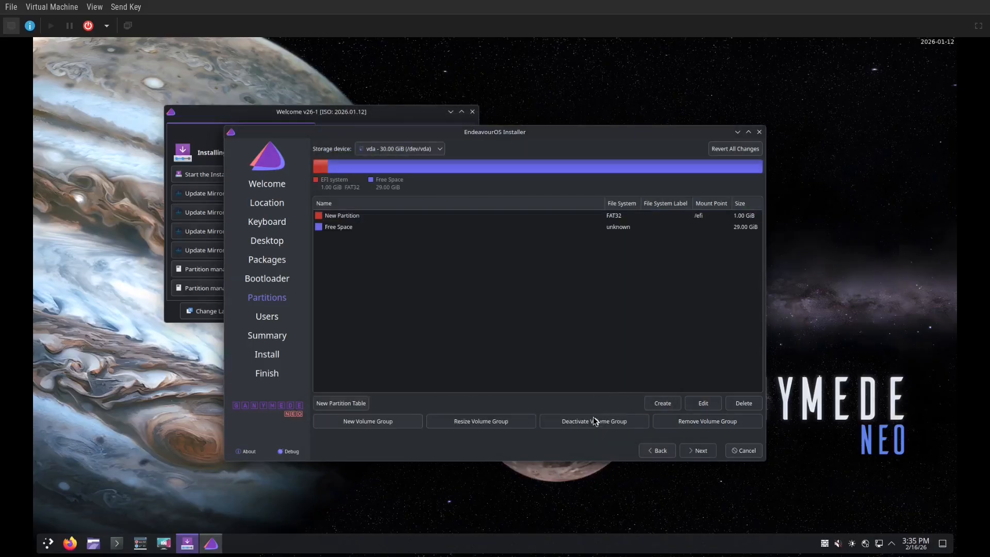
Start a 12000 MiB partition in the free space with encryption and a passphrase
click(640, 231)
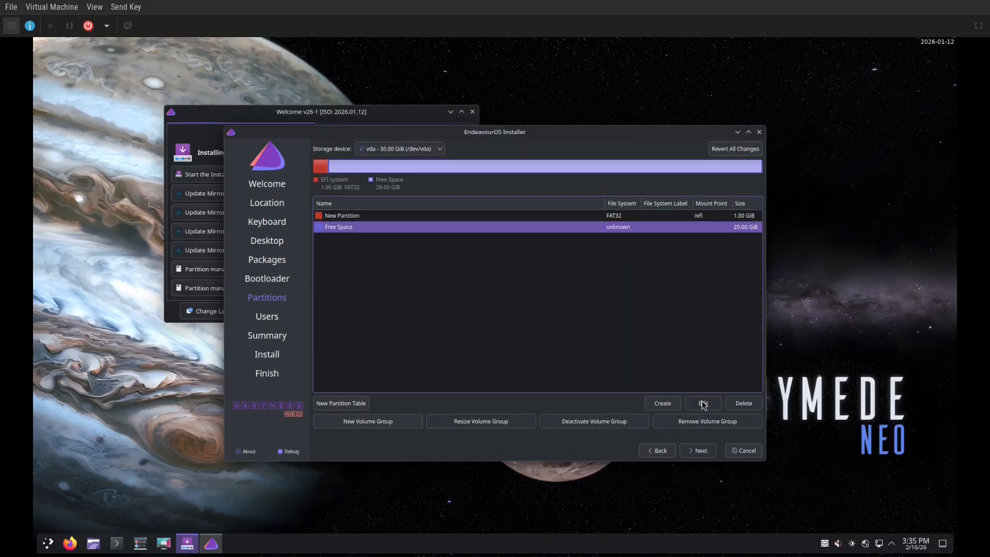
click(663, 403)
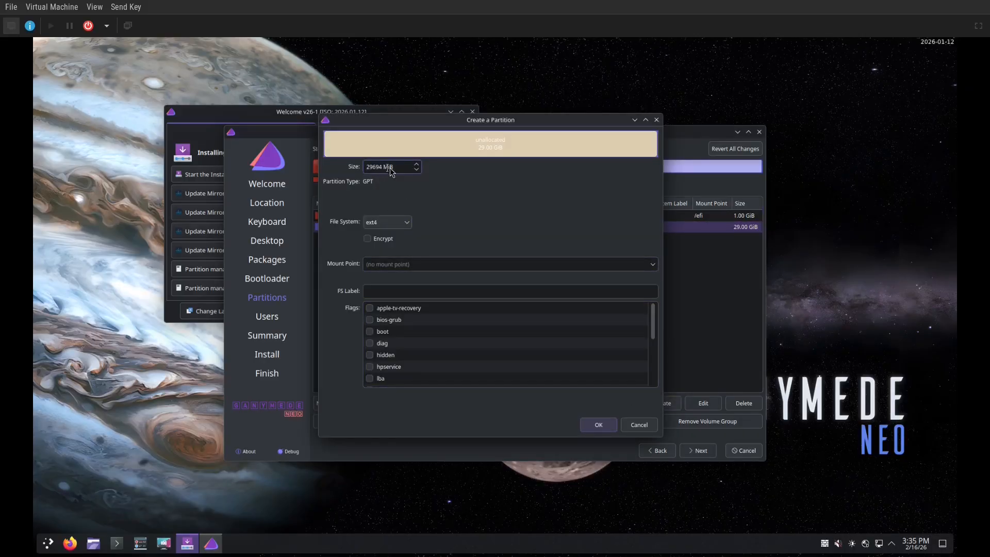
drag(398, 170, 361, 166)
text(12000)
click(388, 239)
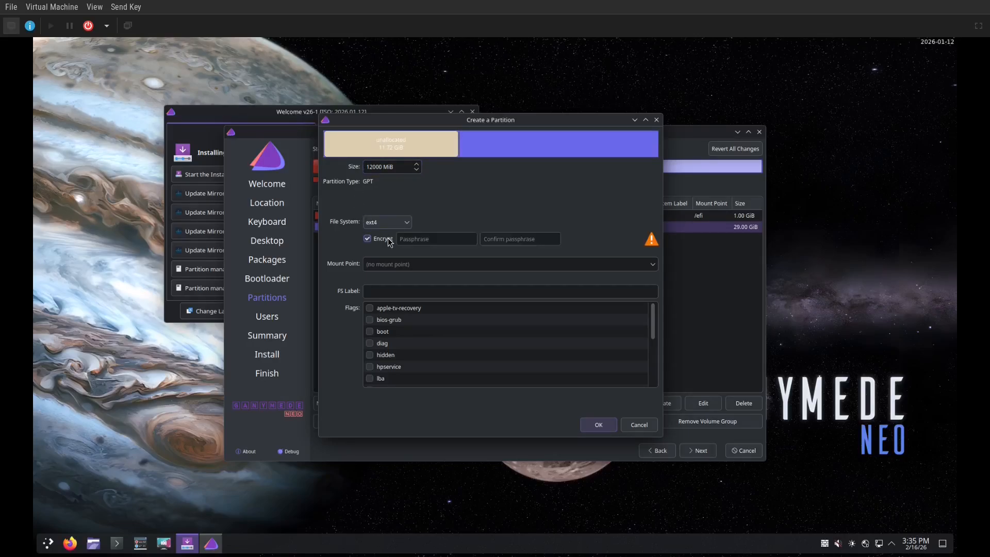
click(445, 240)
text(p)
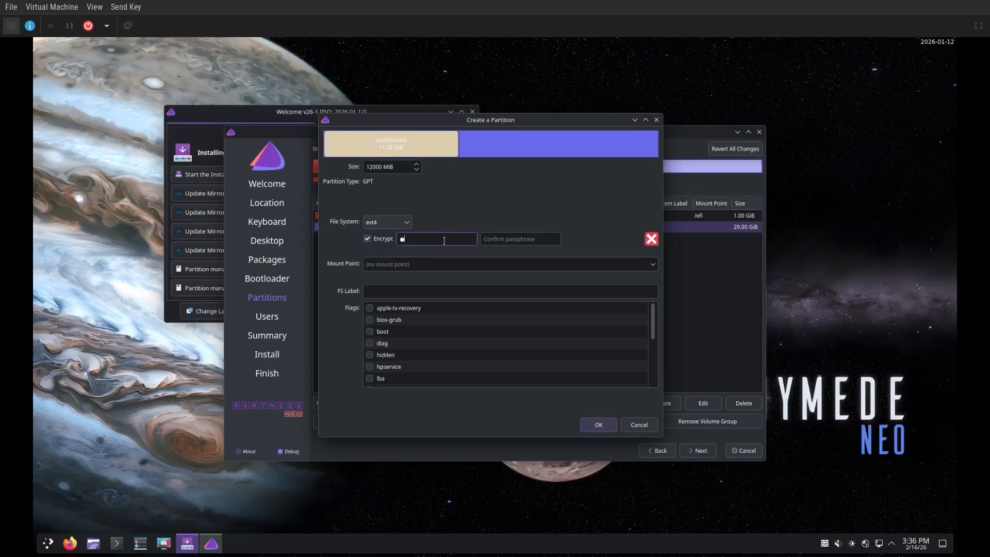
text(as)
click(513, 244)
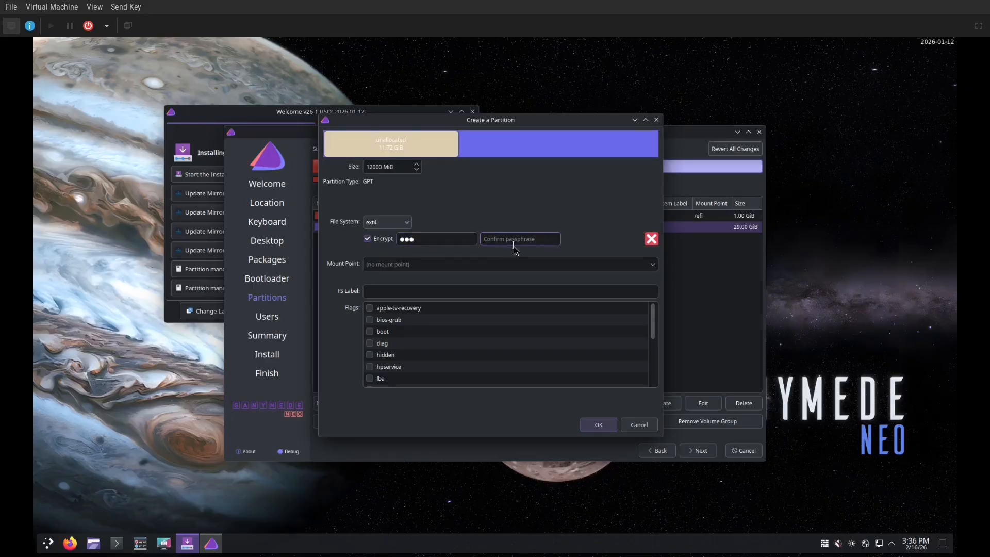
text(pas)
Mount the new partition at / with the root flag and confirm it
click(652, 266)
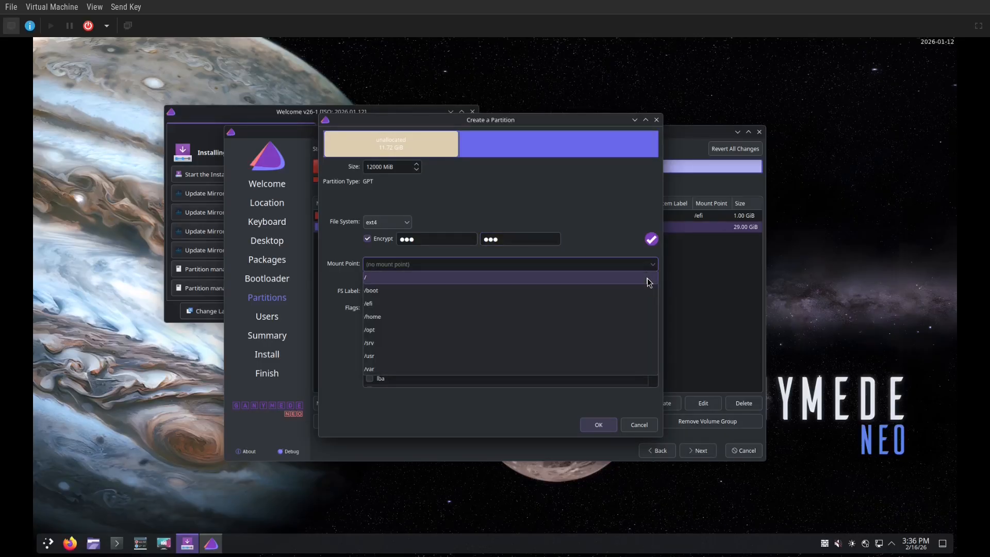
click(649, 282)
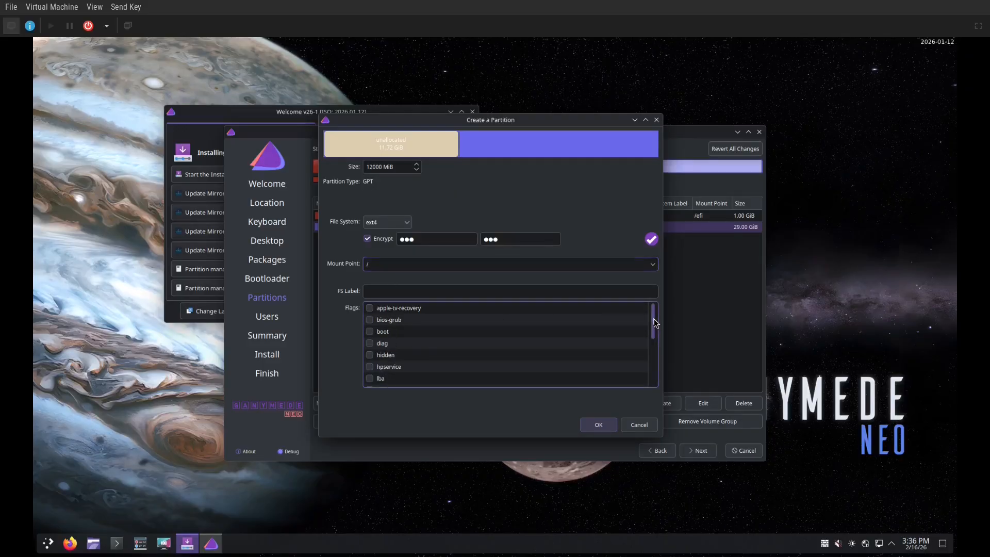
drag(655, 322, 652, 365)
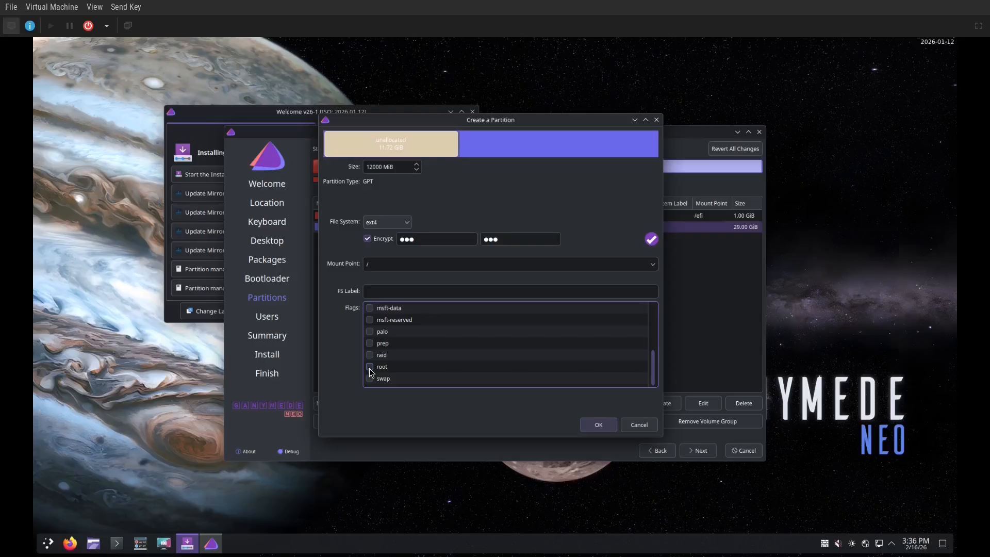
click(598, 424)
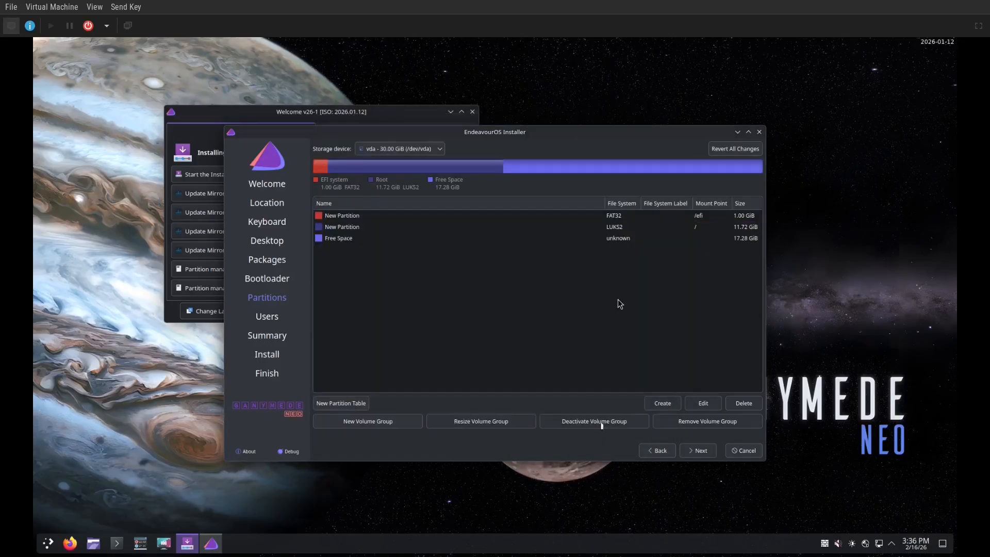
Create an encrypted partition from the remaining 17.28 GiB, with a confirmed passphrase, mounted at /home
click(634, 239)
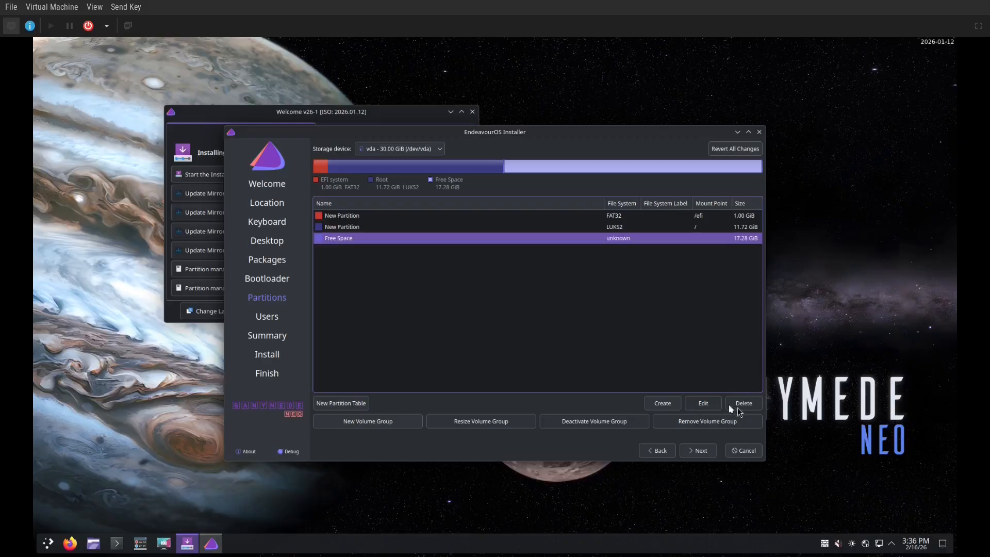
click(663, 406)
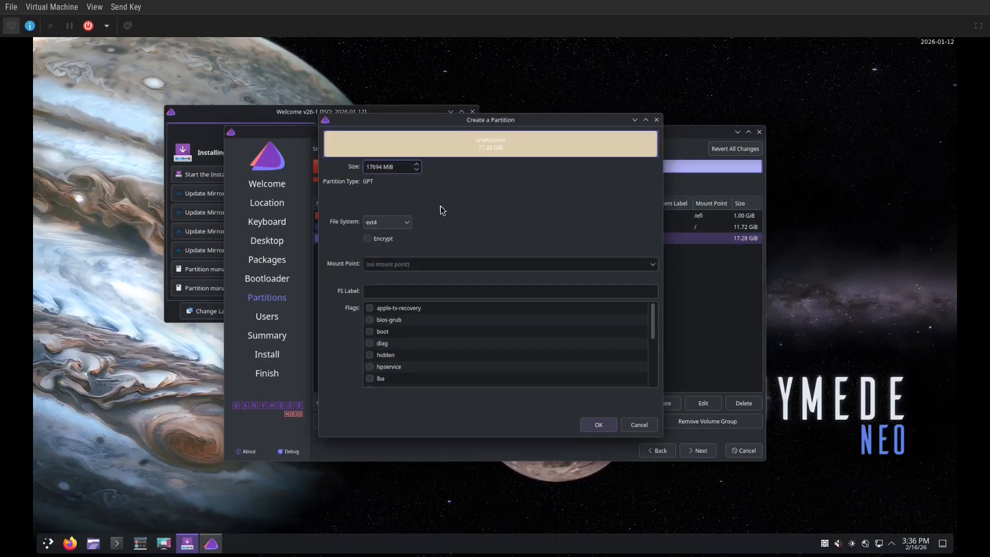
click(391, 239)
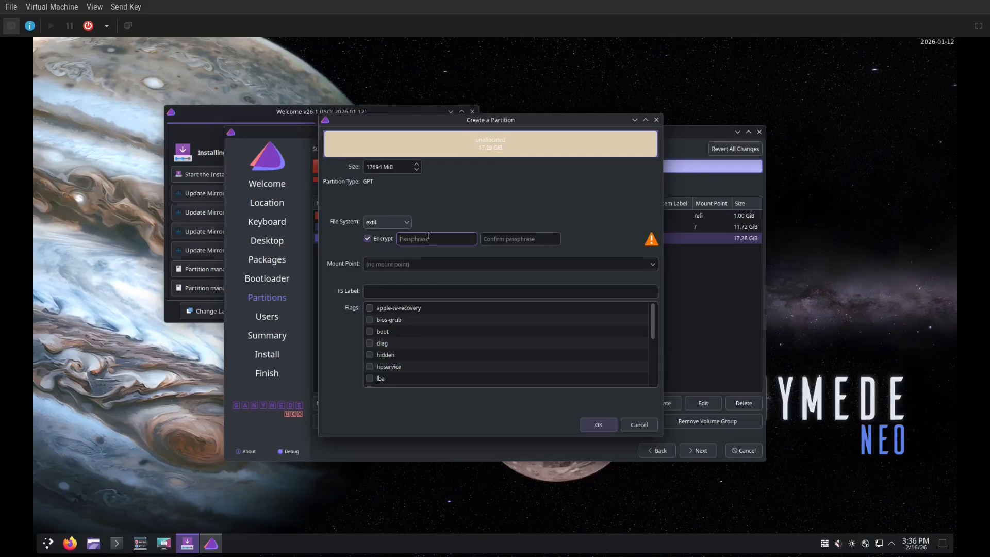
text(abc)
key(Tab)
text(abc)
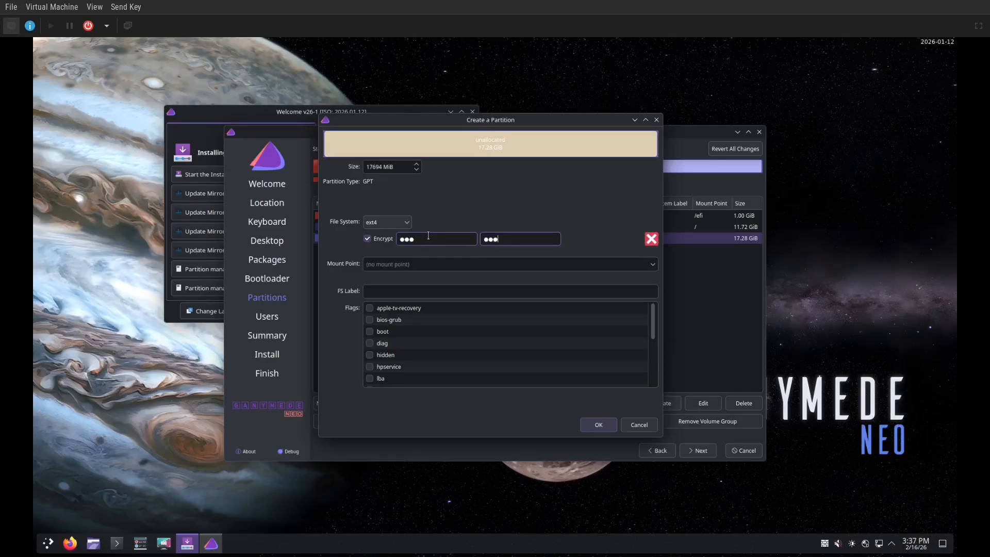
click(640, 264)
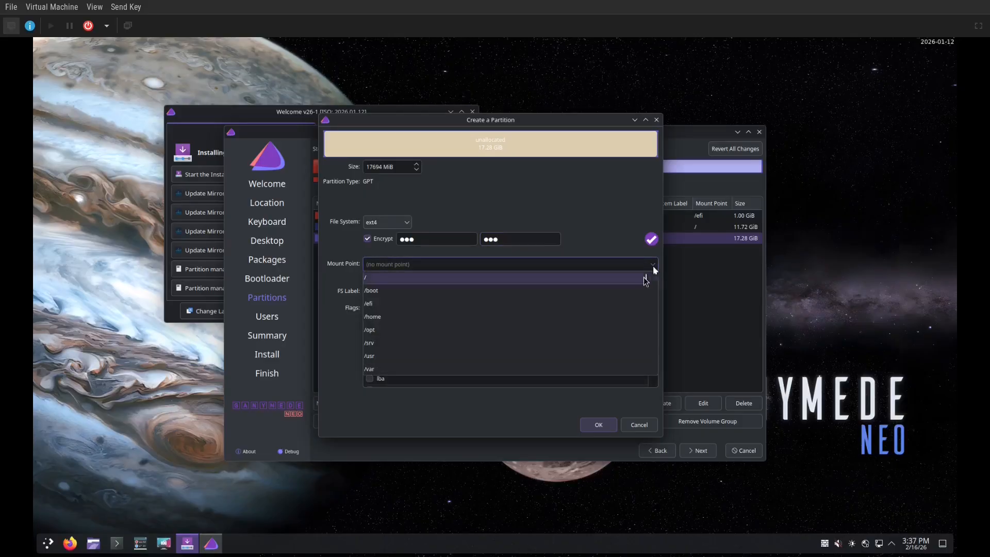
click(624, 316)
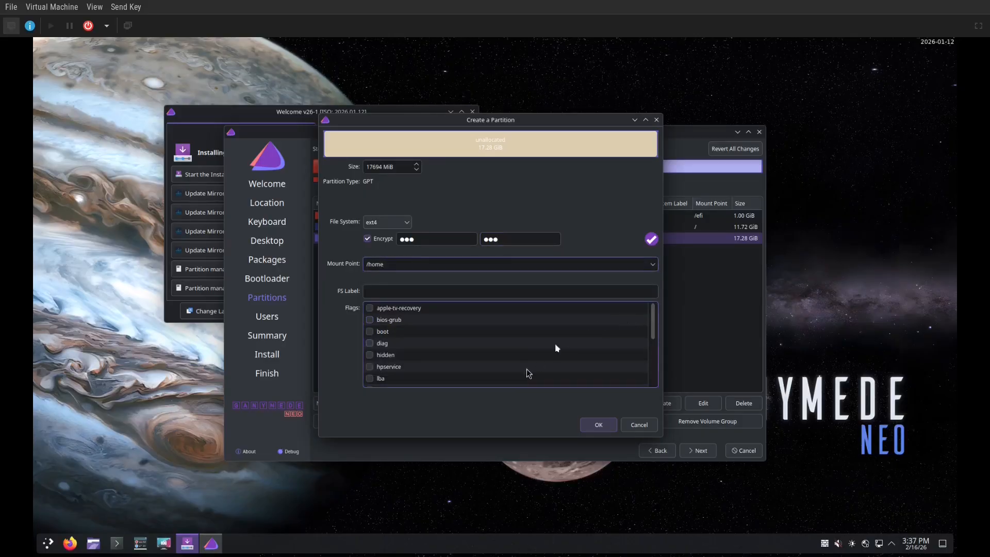
click(599, 425)
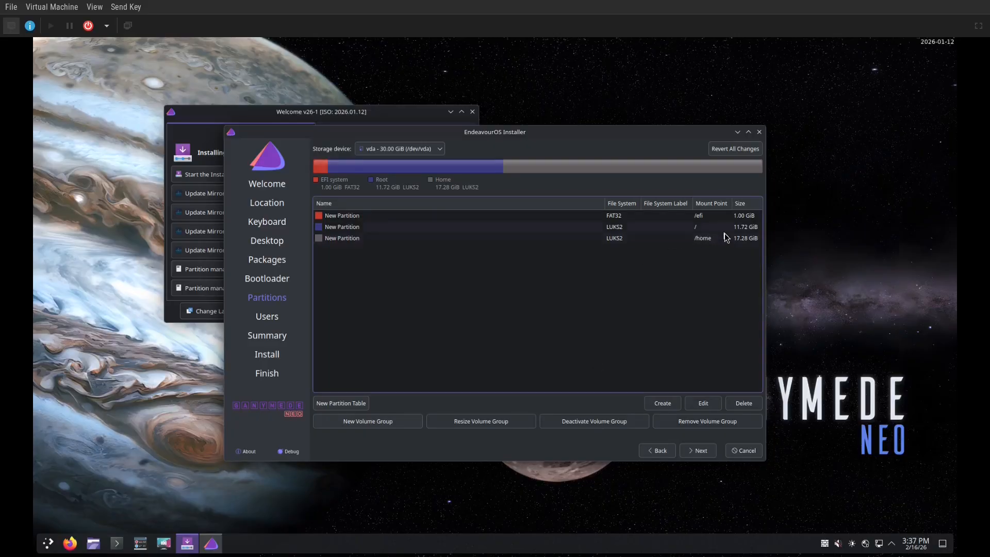
On the Users page, enter the user's full name and a matching password, then continue to Summary
click(701, 454)
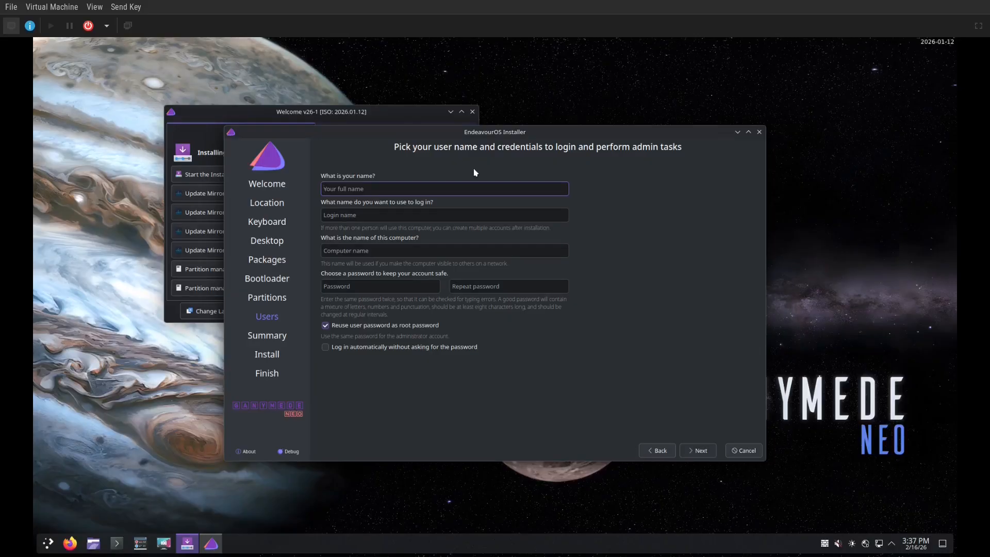
text(rahim)
key(Tab)
key(Tab)
key(Tab)
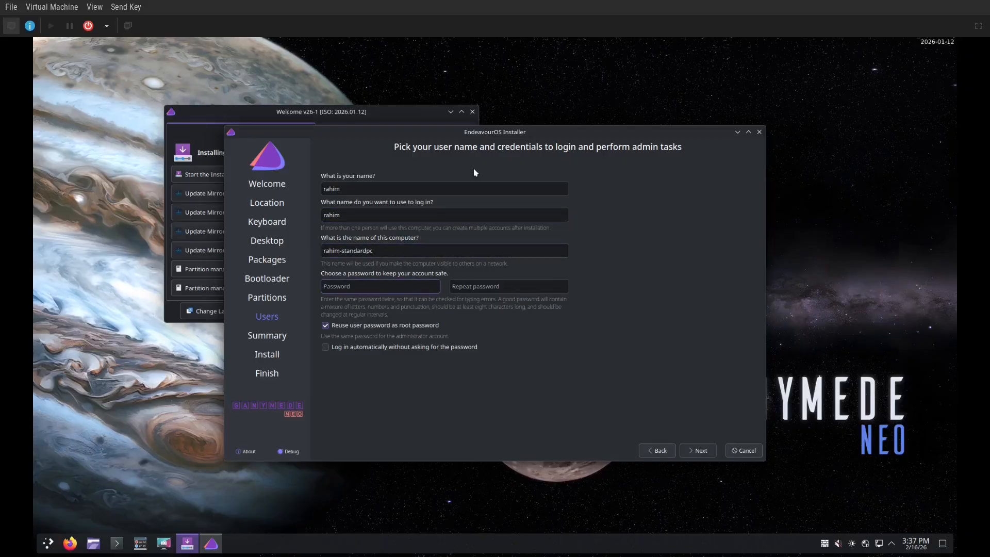
text(123)
key(Tab)
text(1)
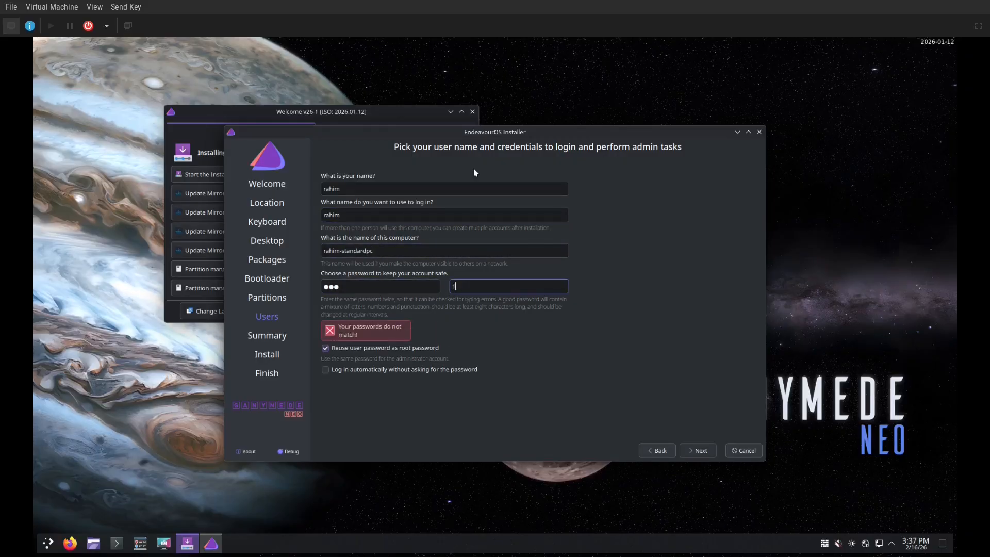
text(23)
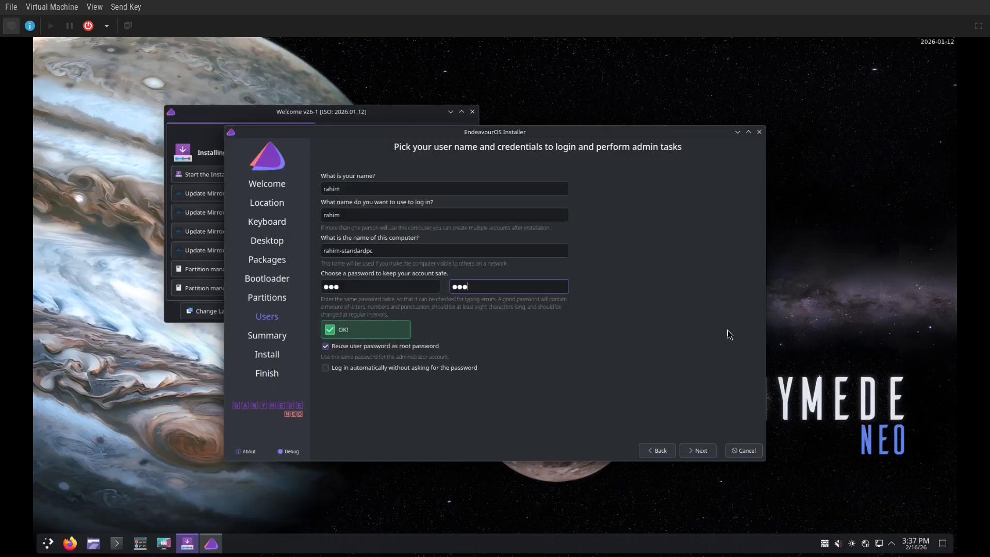
click(700, 459)
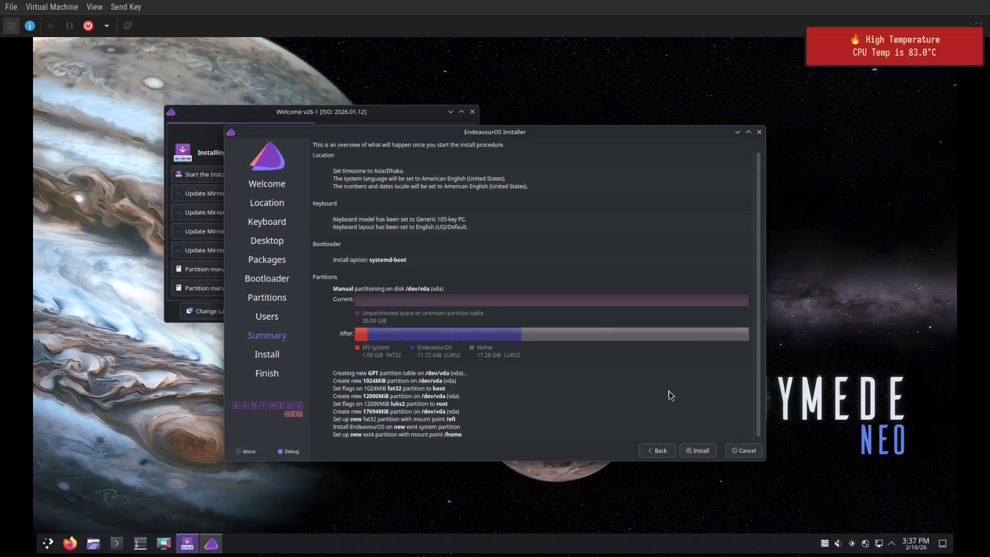
Start the installation from the Summary page and confirm Install Now
click(699, 451)
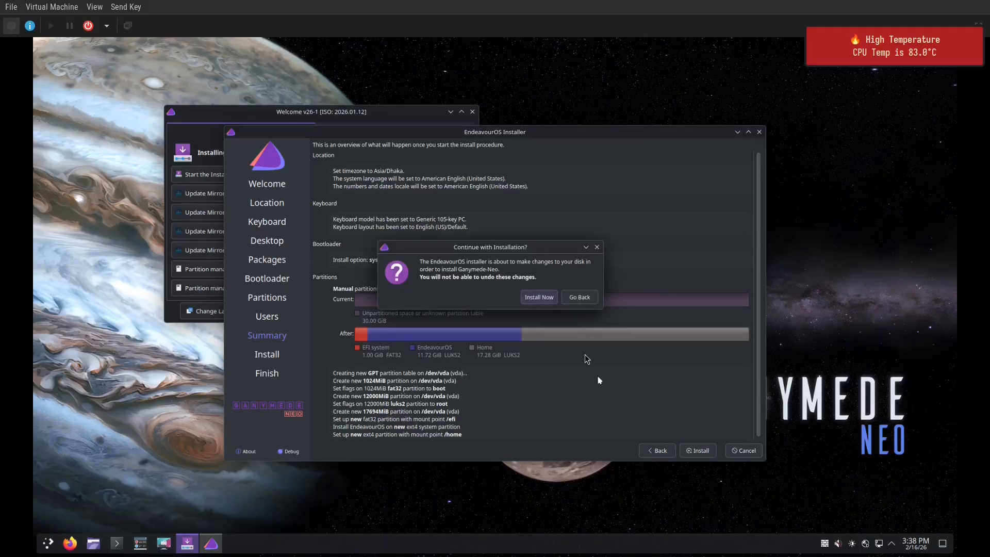
click(539, 298)
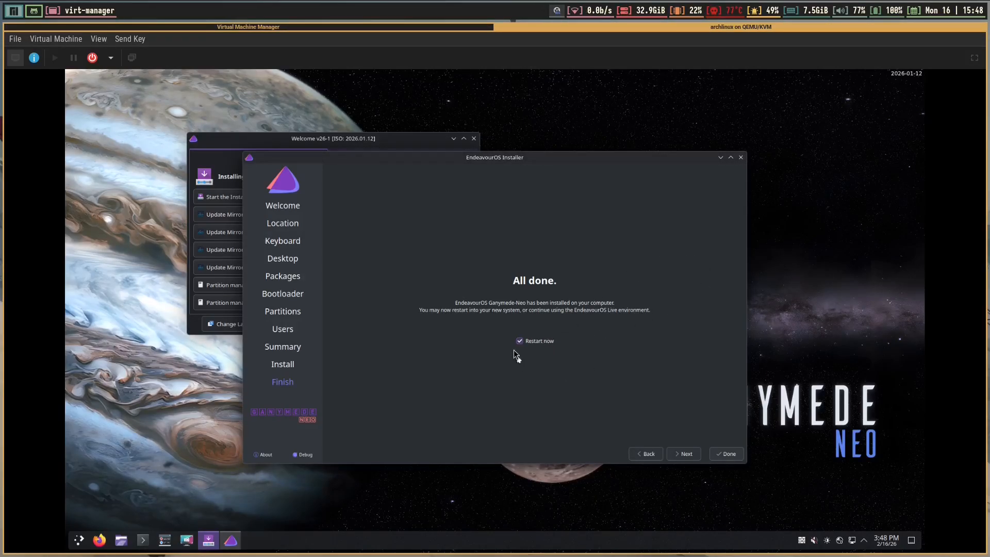
Restart into the installed system, boot the default systemd-boot entry, and unlock it with the LUKS passphrase
click(724, 449)
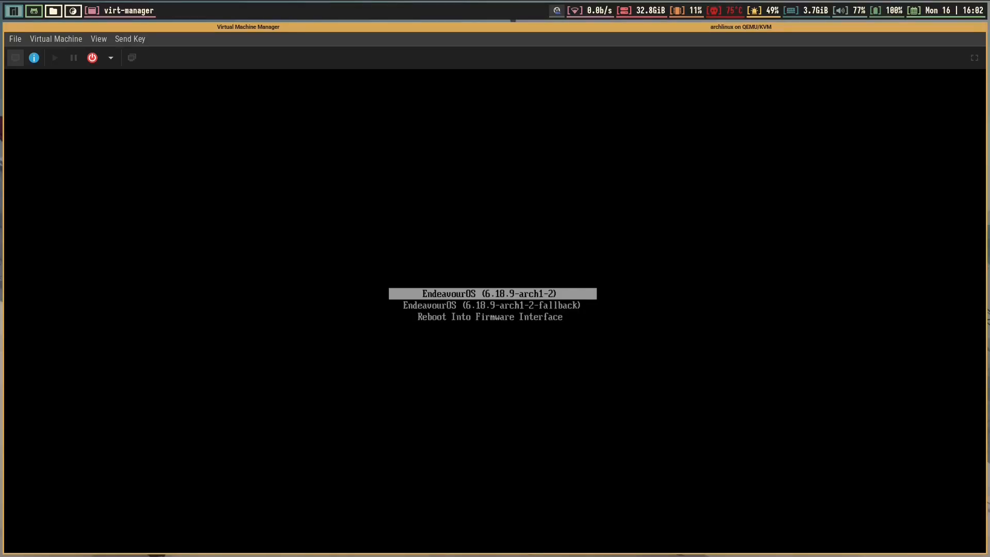
key(Return)
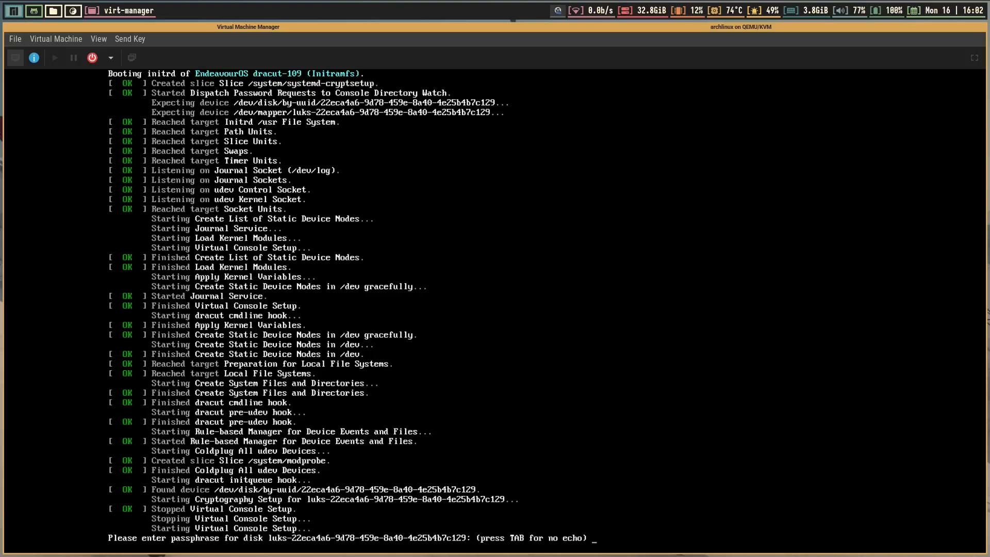
text(•)
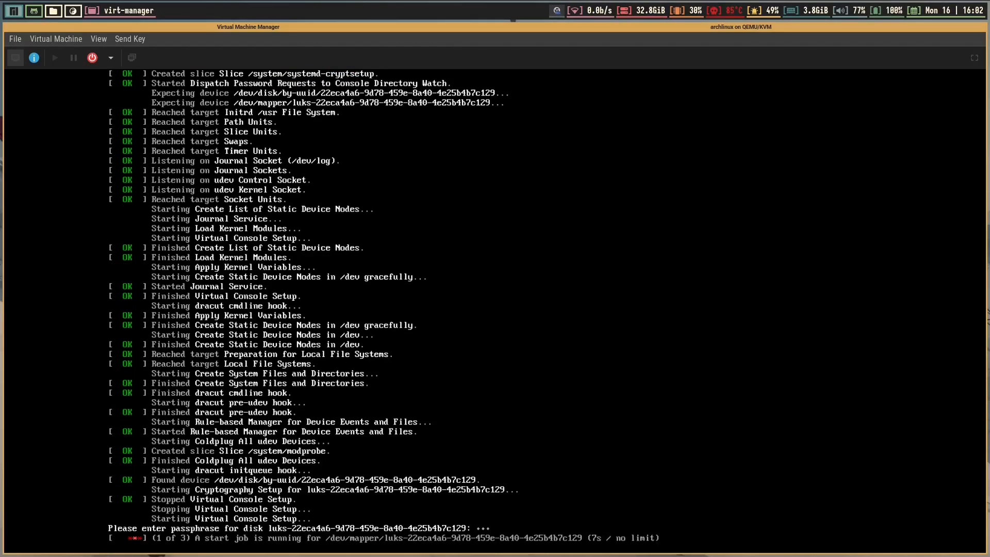
key(Return)
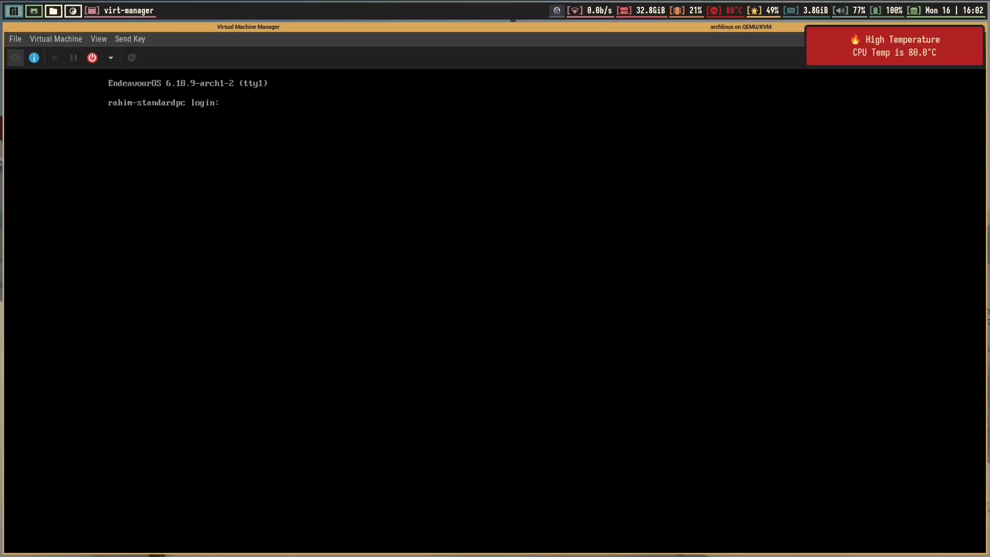
Log in at the console with the user name and password, then clear the screen
text(rahim)
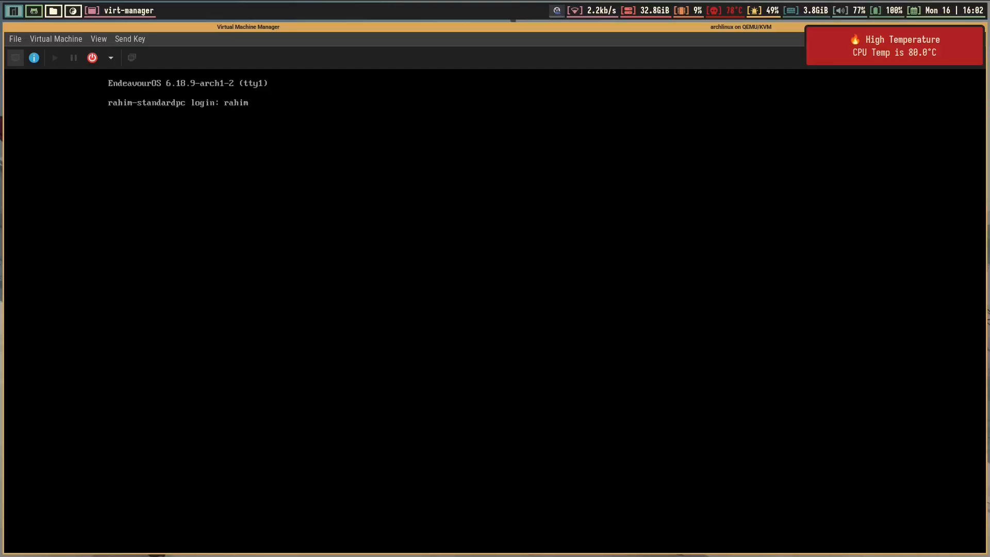
key(Return)
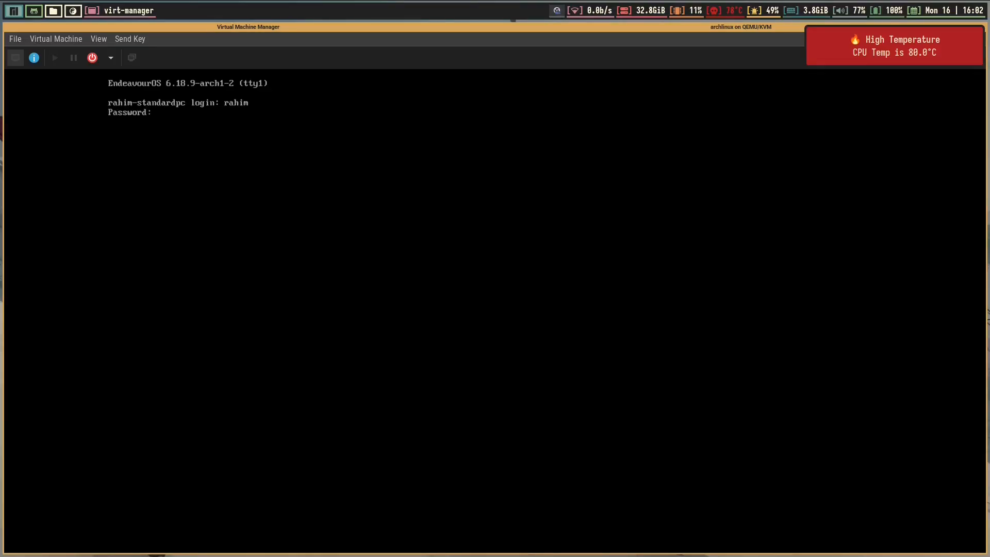
key(Return)
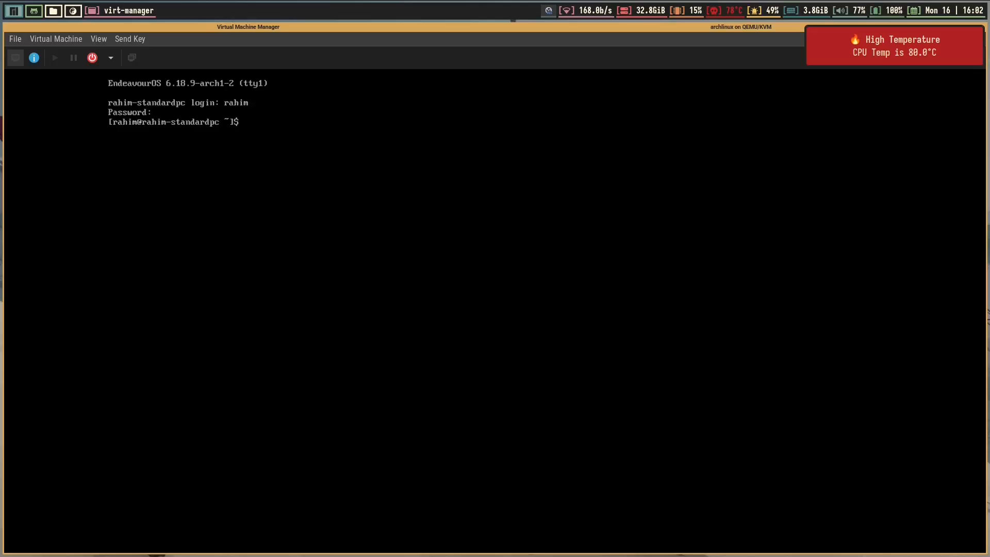
key(ctrl+l)
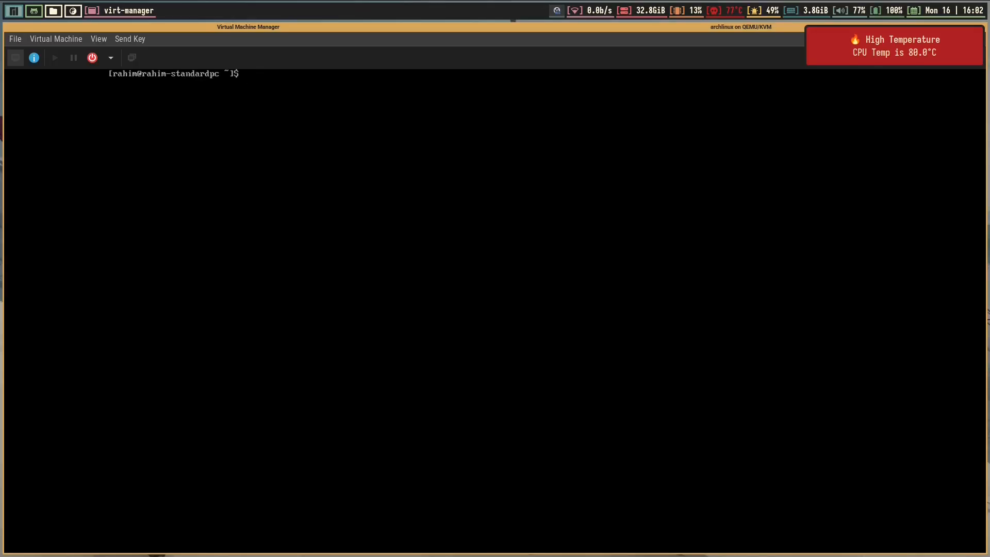
Double the console font with setfont -d, clear the screen, and begin typing pacman -Q
text(se)
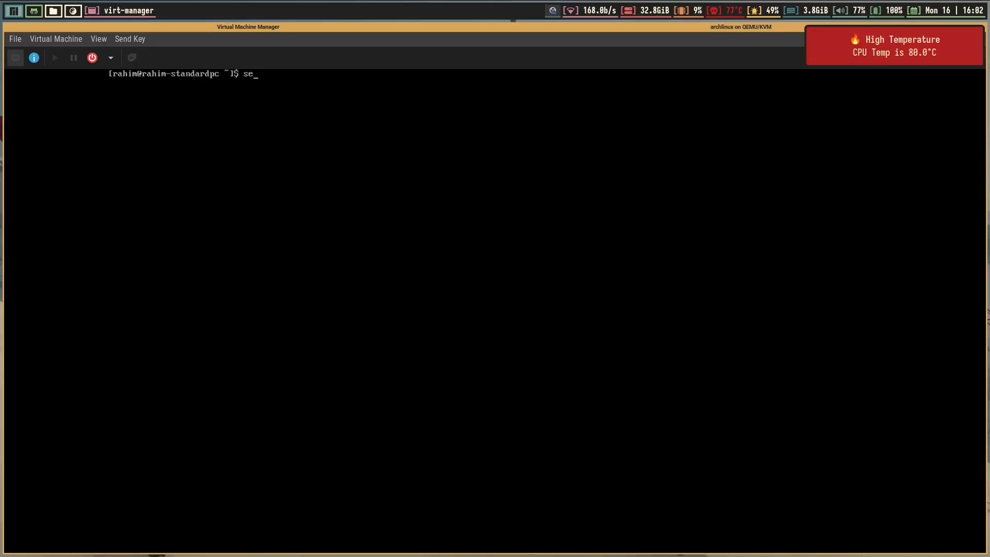
text(tfont)
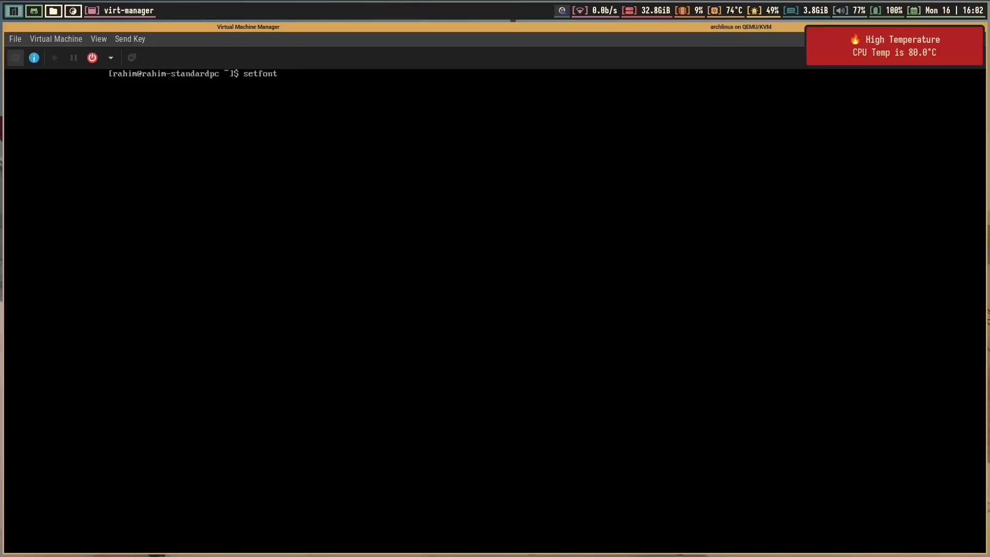
text( -d)
key(Return)
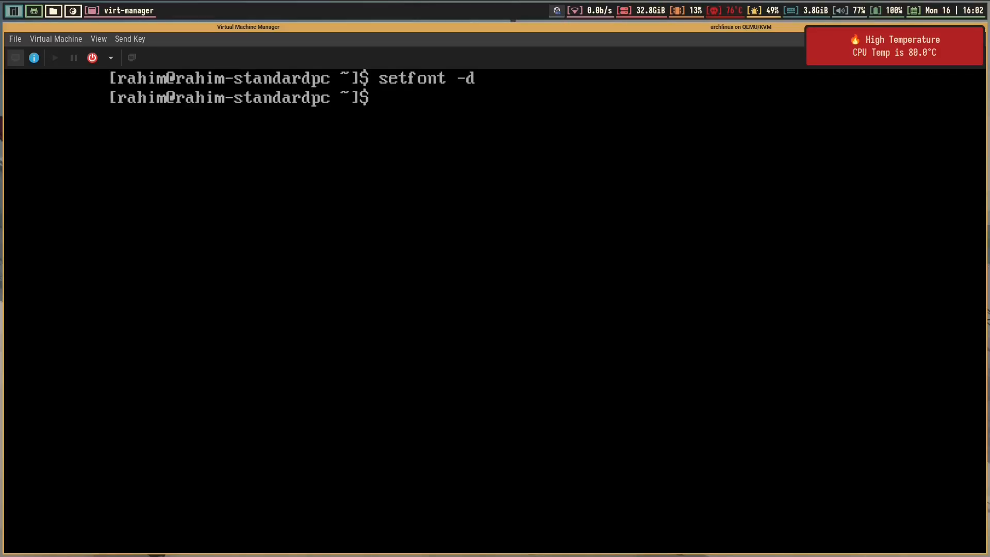
key(ctrl+l)
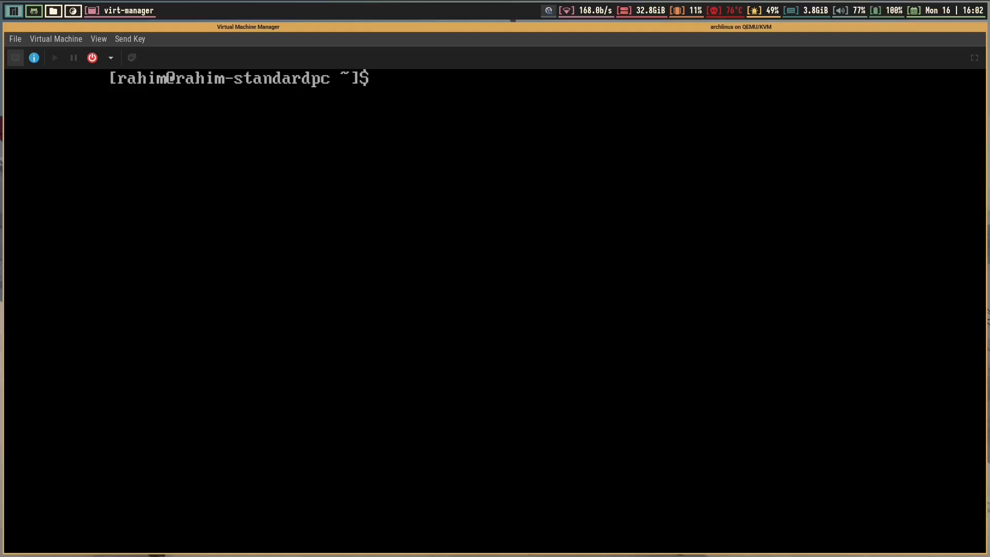
text(pacman )
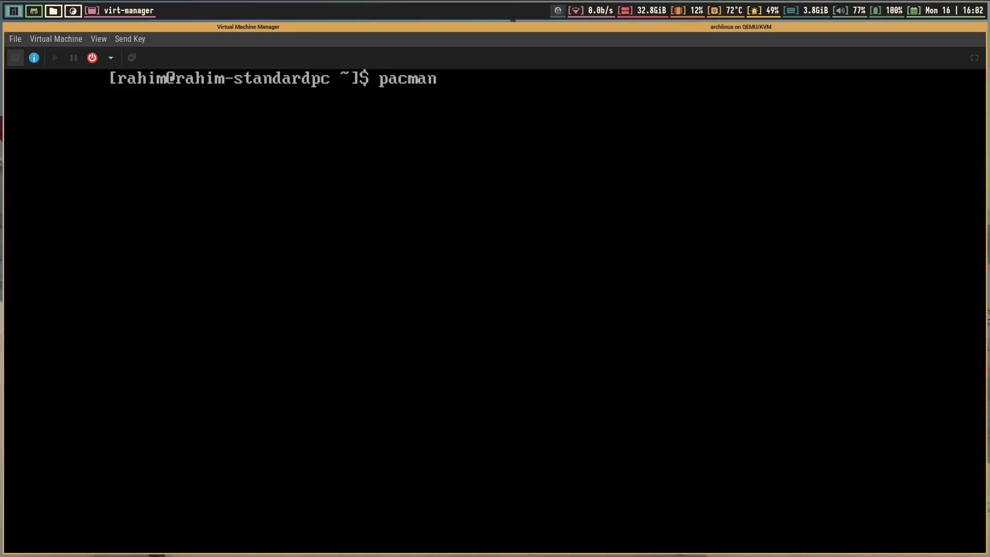
text(-)
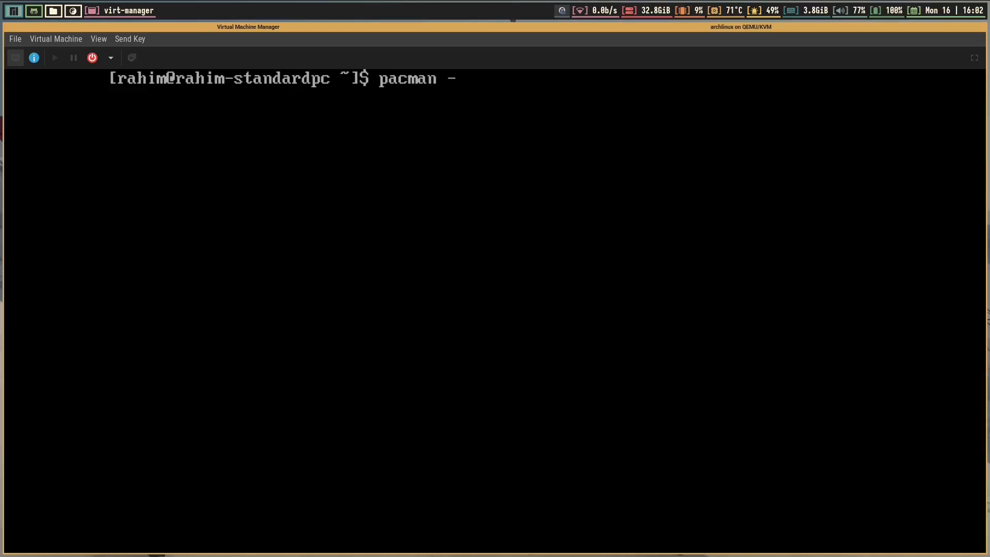
text(Q)
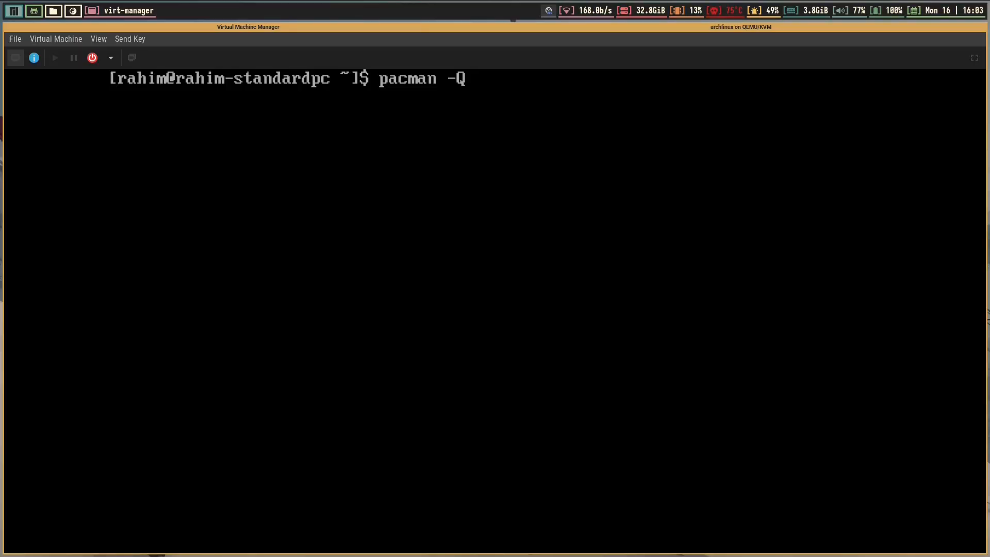
Run pacman -Q | wc -l to get 468 packages, then type sudo pacman -Rns xterm
text(| wc)
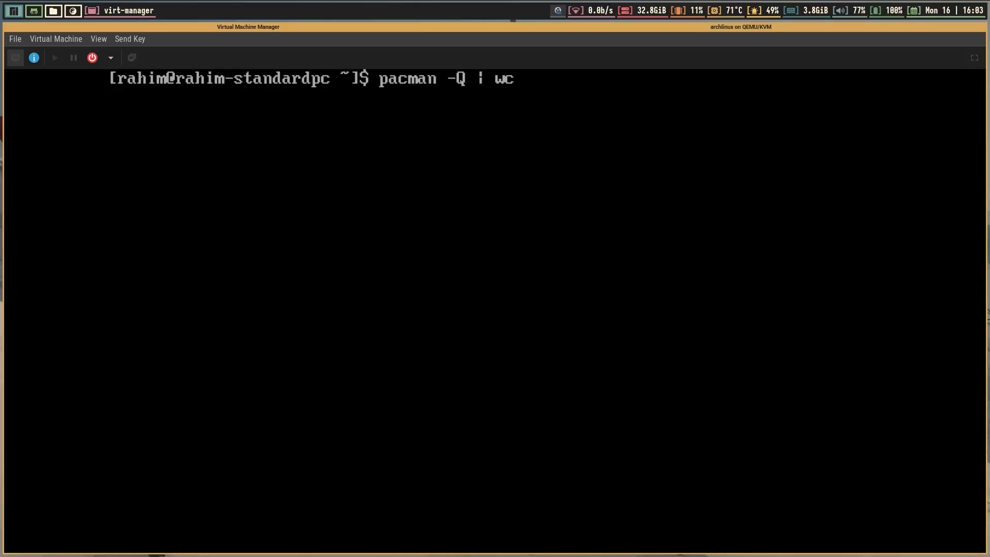
text( -)
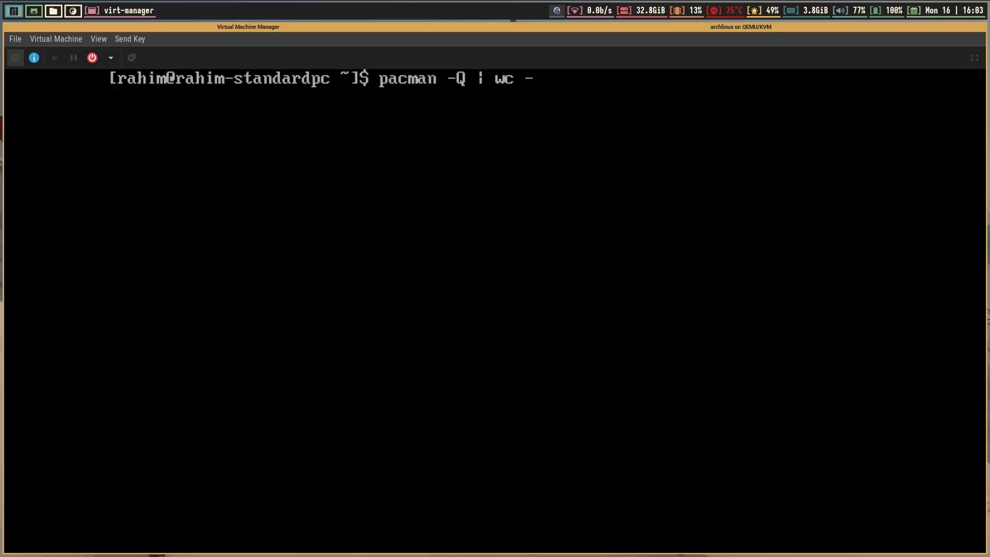
text(l)
key(Return)
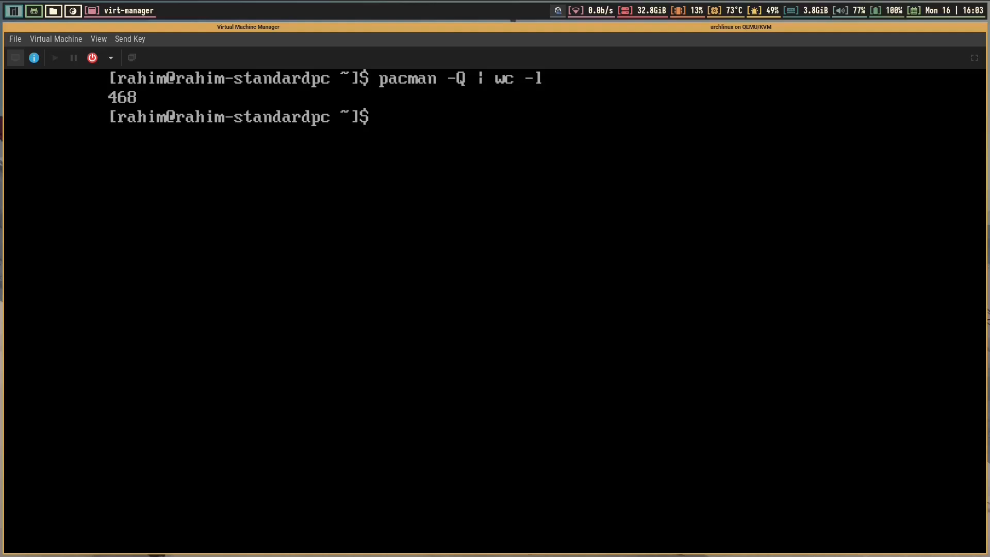
text(sudo pacman)
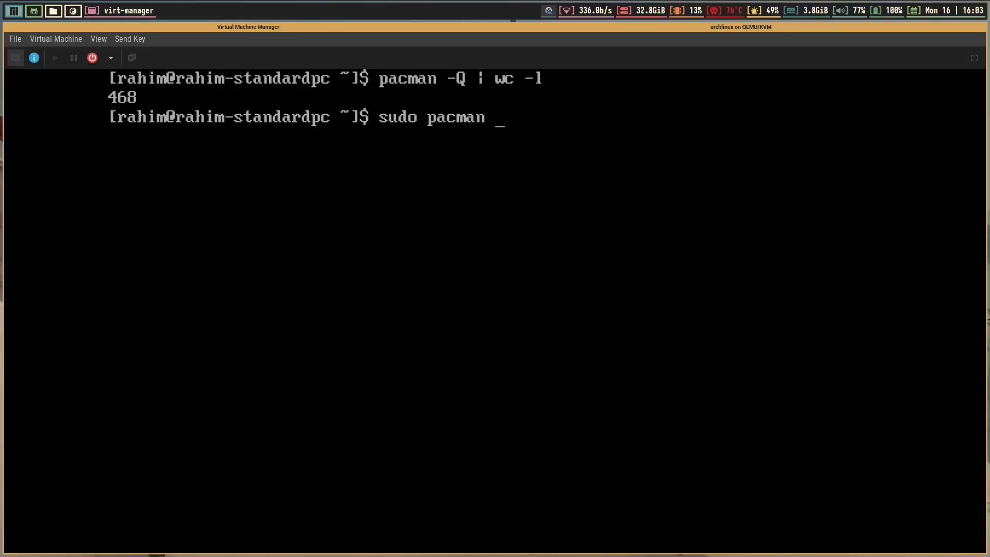
text( -Rns)
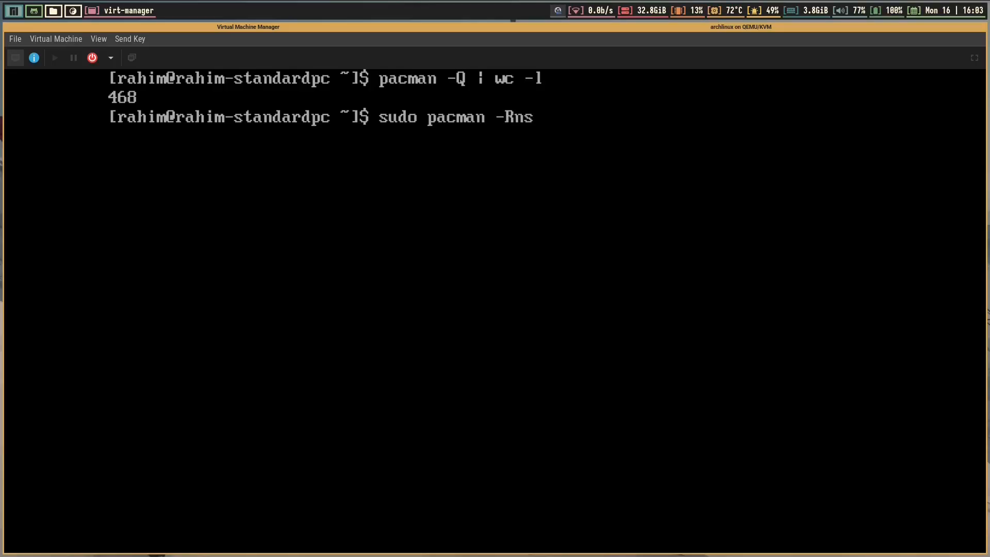
text( xterm)
Remove xterm plus 12 dependencies (6.95 MiB) with sudo, confirm, and clear the console
key(Return)
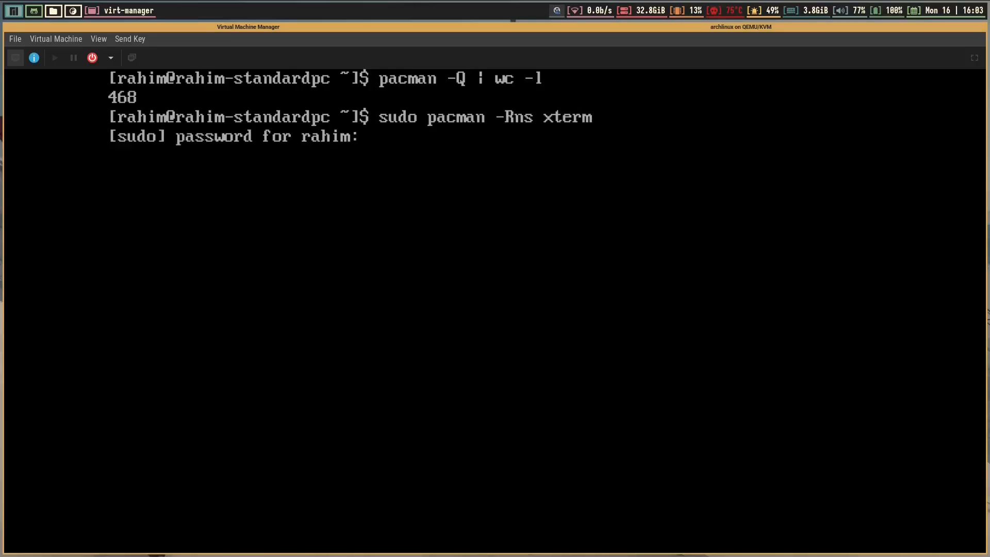
key(Return)
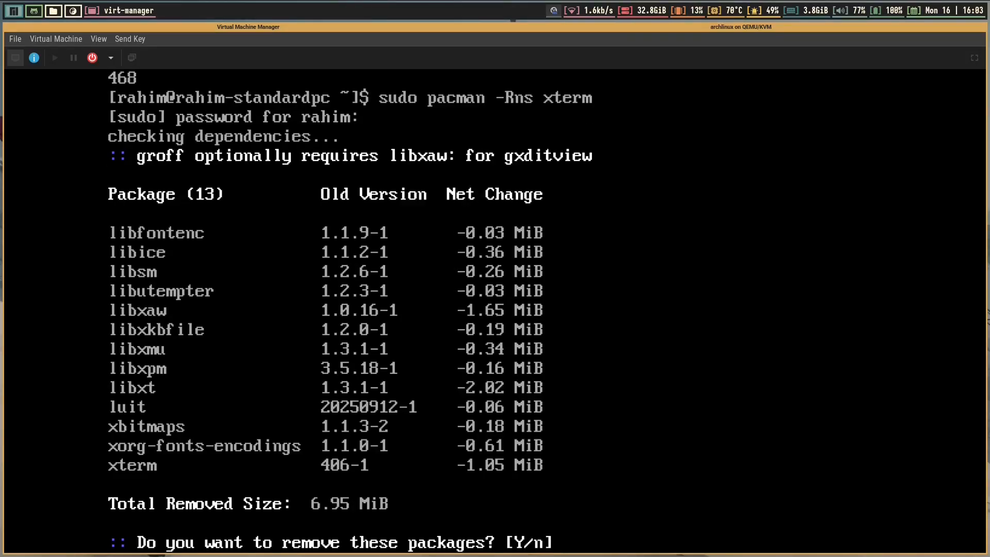
key(Return)
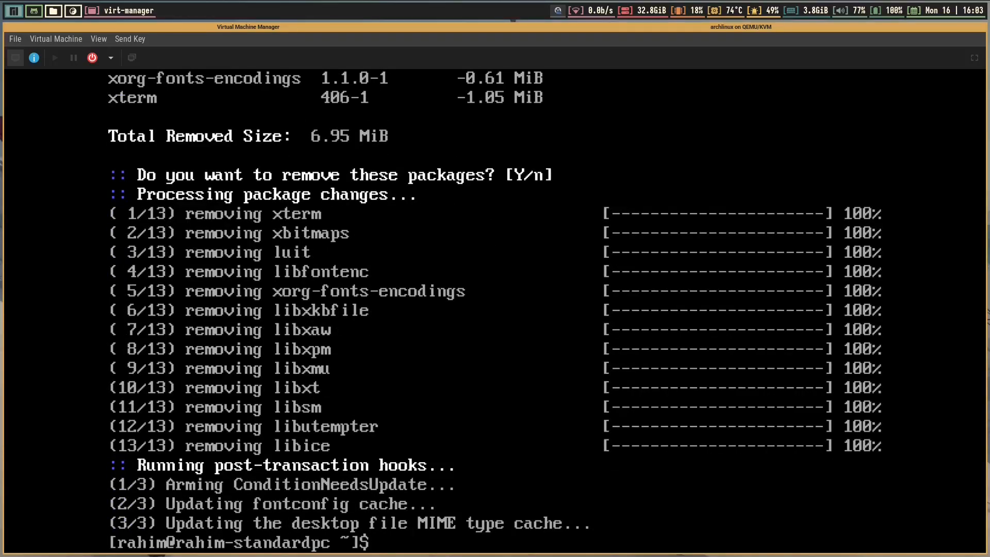
key(ctrl+l)
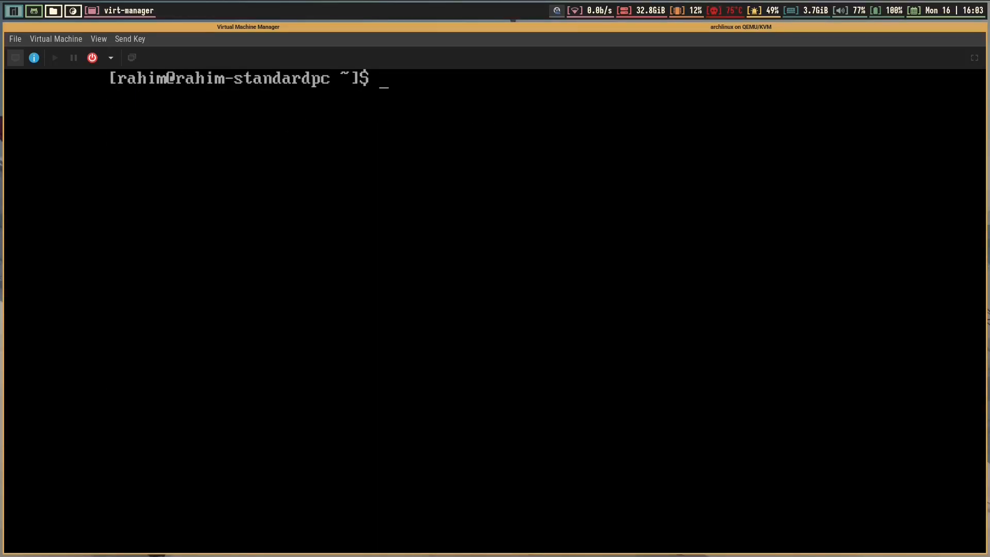
Rerun pacman -Q | wc -l, now showing 455 packages, and begin typing sudo nvim /etc/crypttab
key(Up)
key(Up)
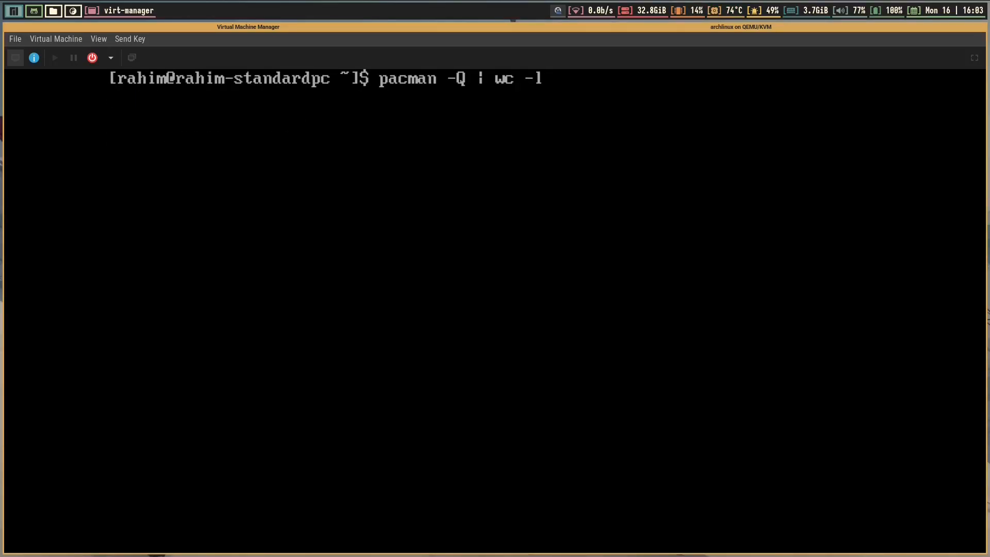
key(Return)
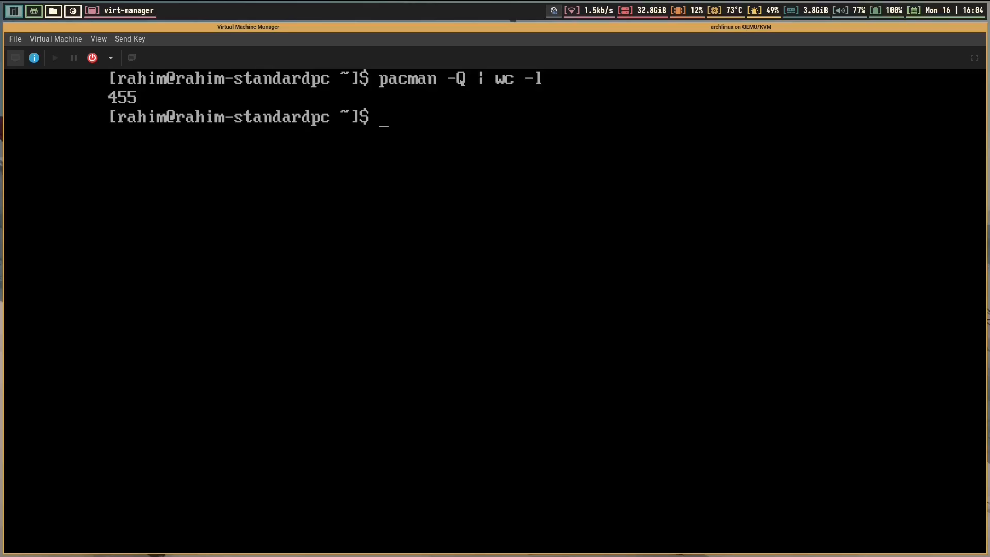
text(sudo nvim /etc/)
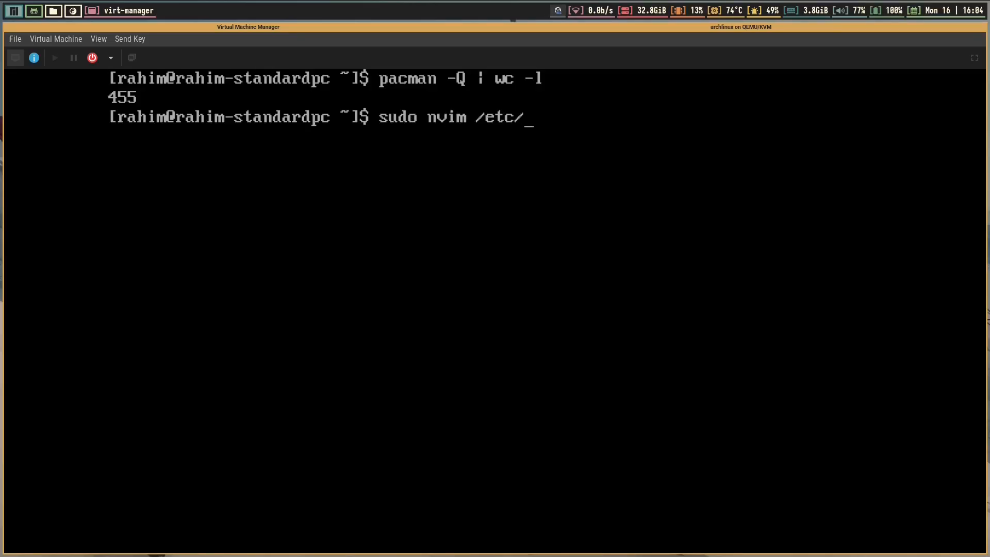
text(crypt)
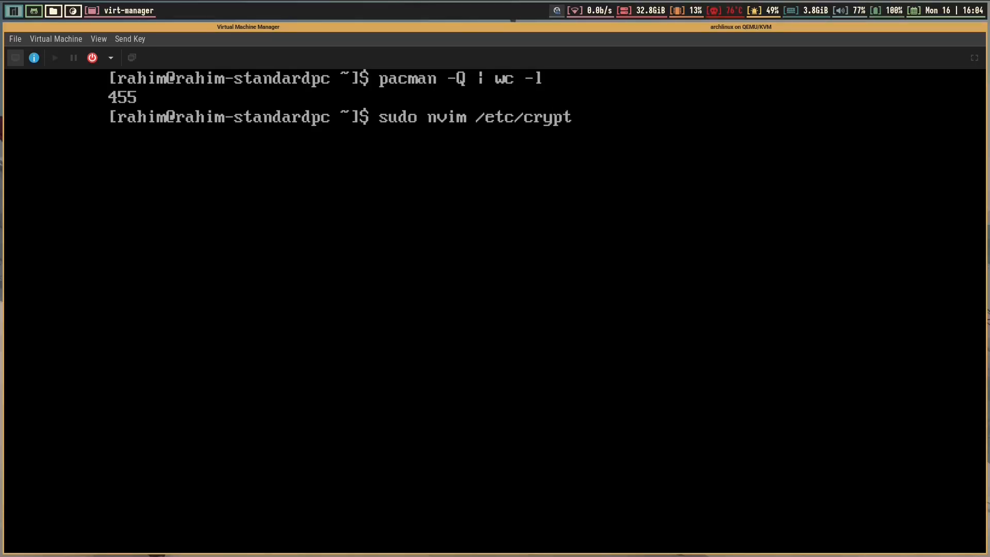
text(t)
Open /etc/crypttab in nvim as root and move to the first luks entry
key(Tab)
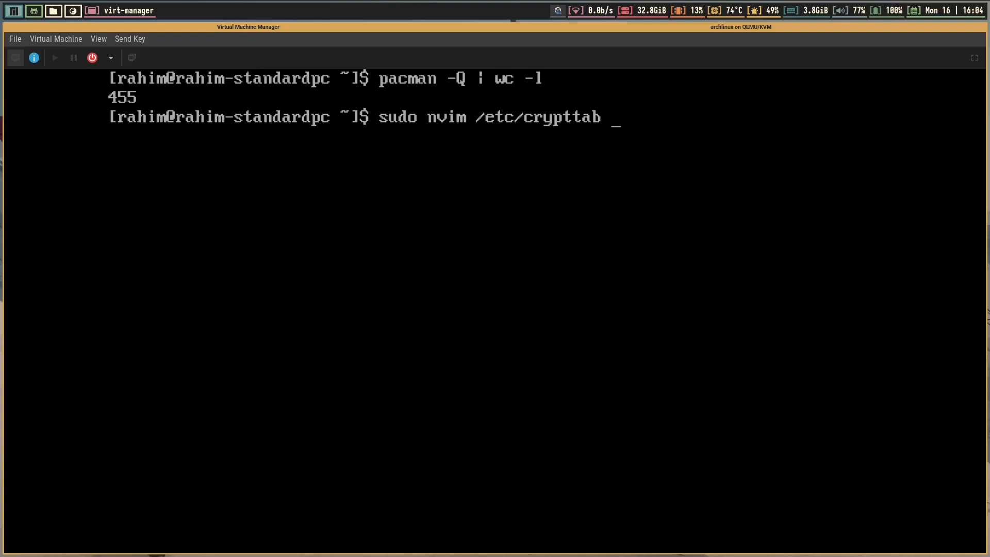
key(Return)
key(j)
key(j)
key(j)
key(j)
key(j)
key(j)
key(j)
key(j)
key(j)
key(j)
key(j)
key(j)
key(j)
key(j)
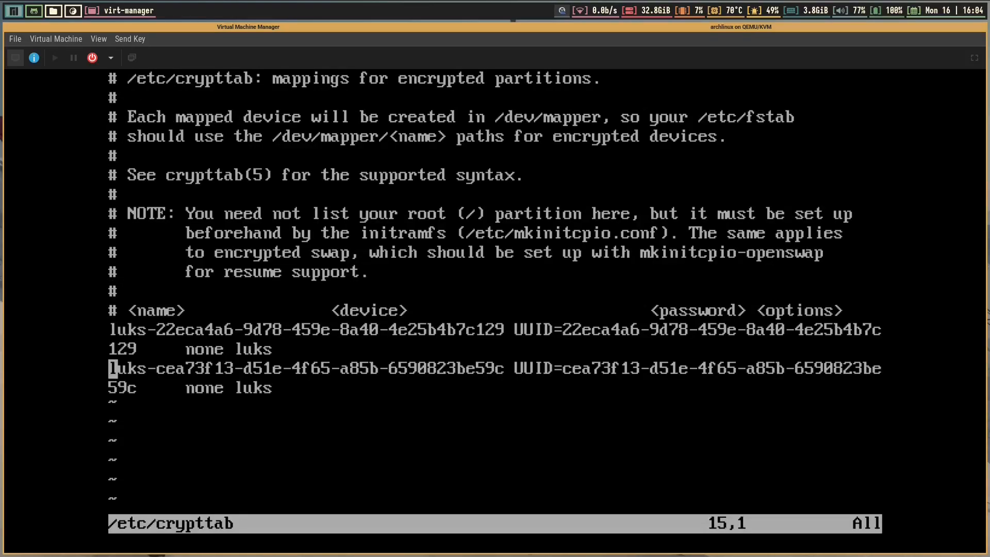
key(Up)
key(Up)
key(Up)
key(Down)
key(Down)
key(Down)
key(Up)
key(Down)
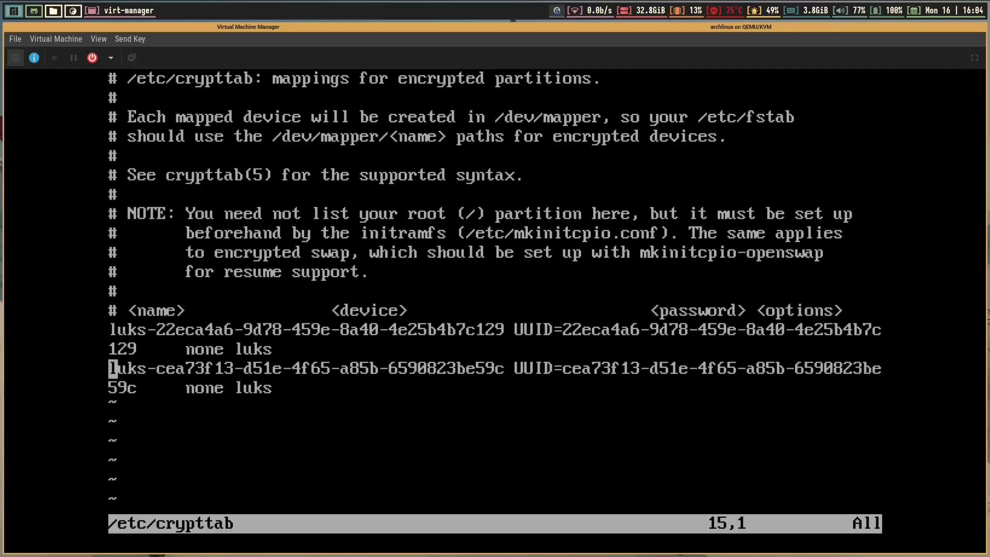
key(Up)
Append ',password-echo=no' to the end of the first luks entry
key(shift+a)
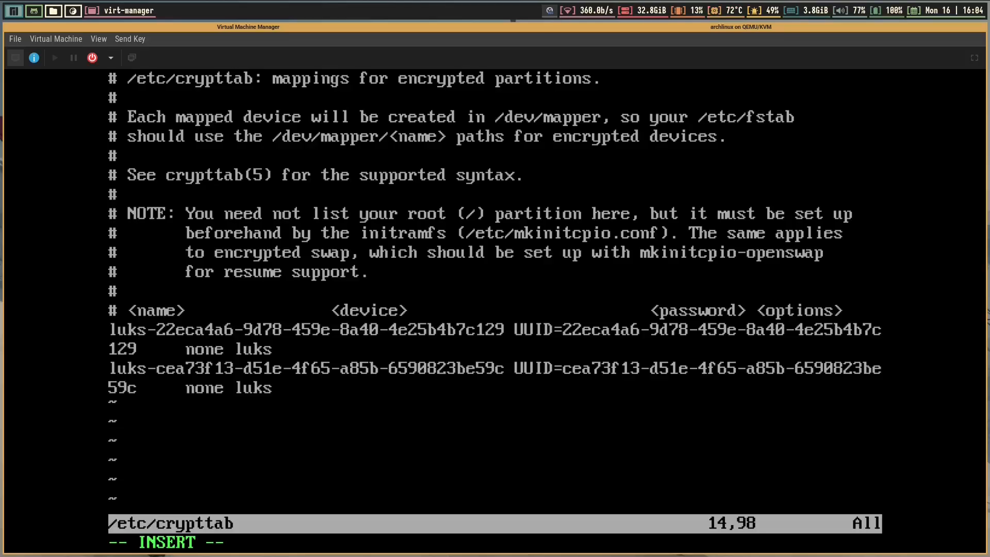
key(Escape)
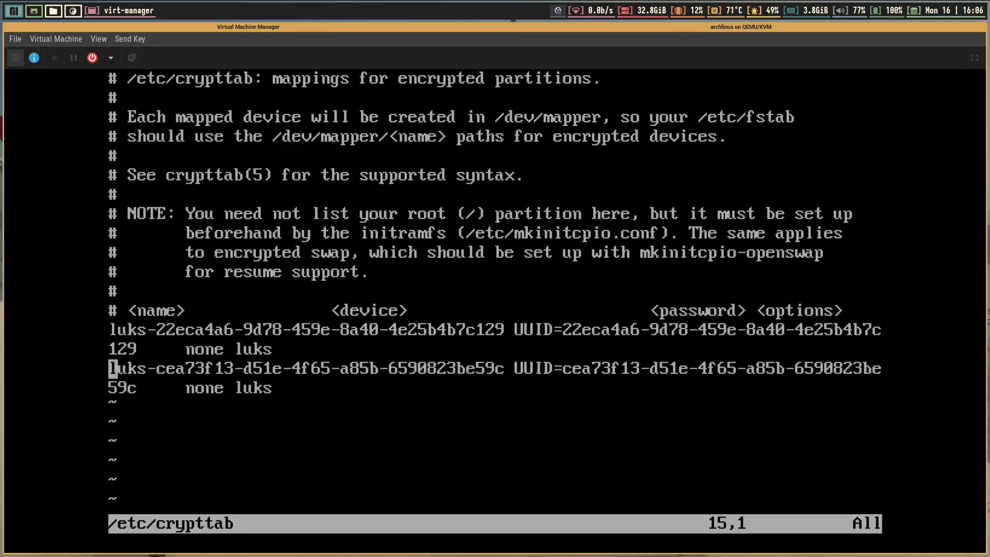
key(Up)
key(u)
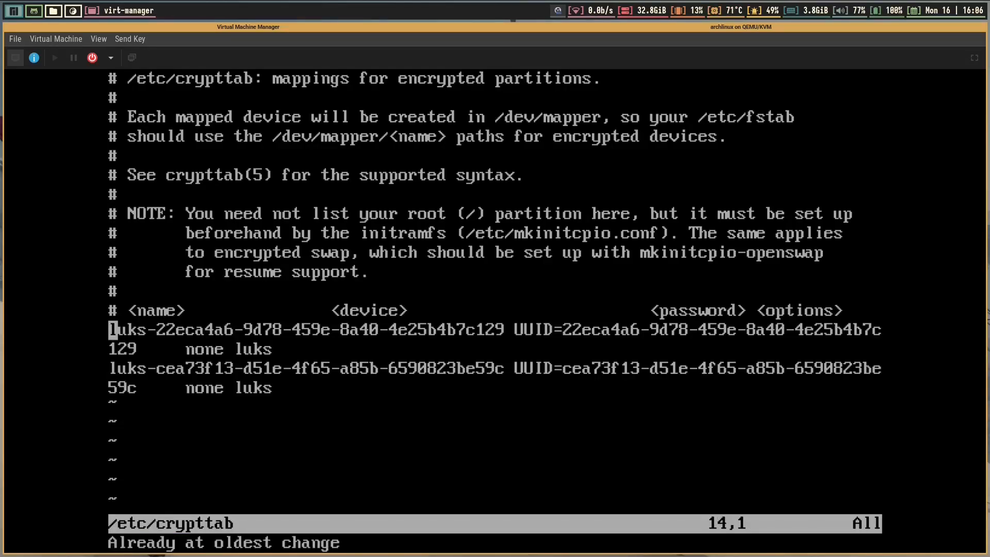
key(Down)
key(Up)
key(shift+a)
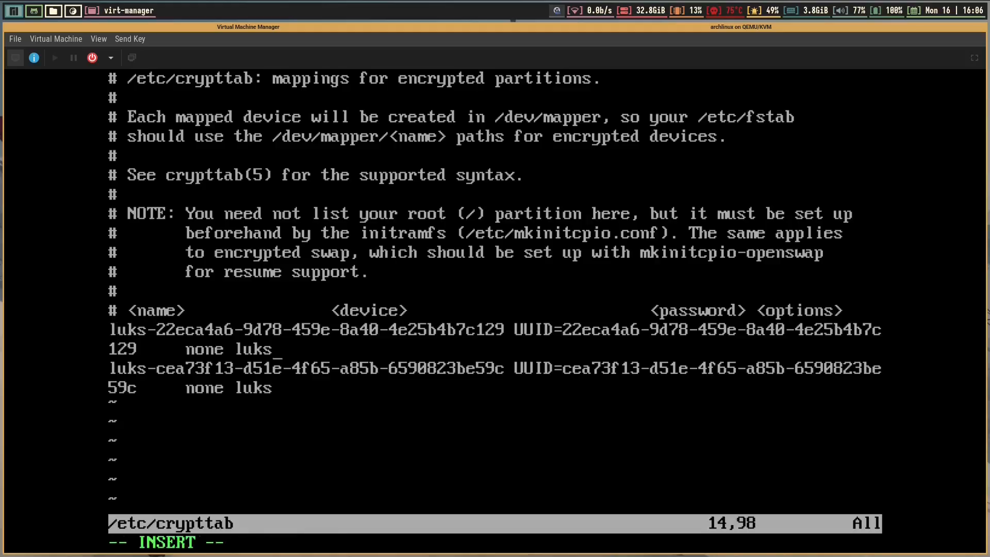
text(,)
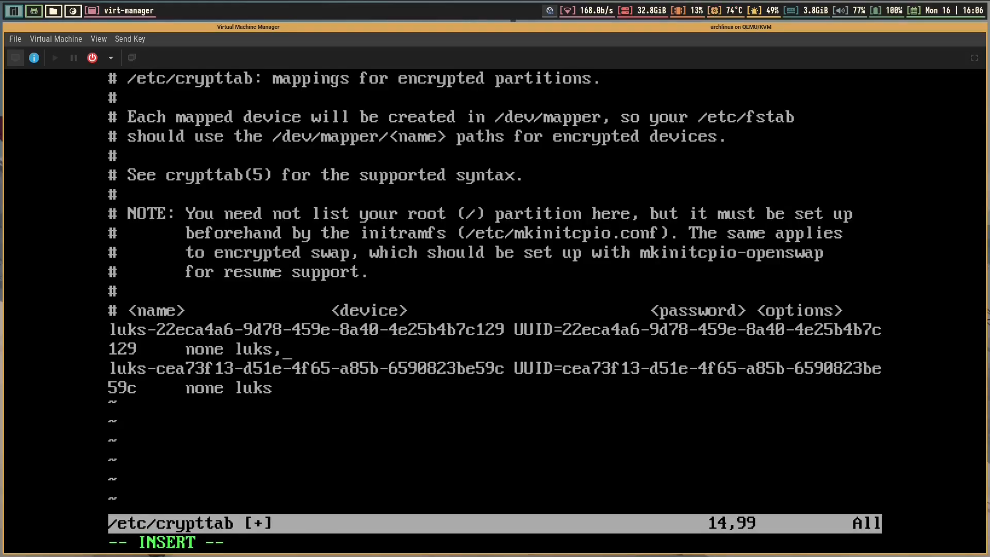
text(passwo)
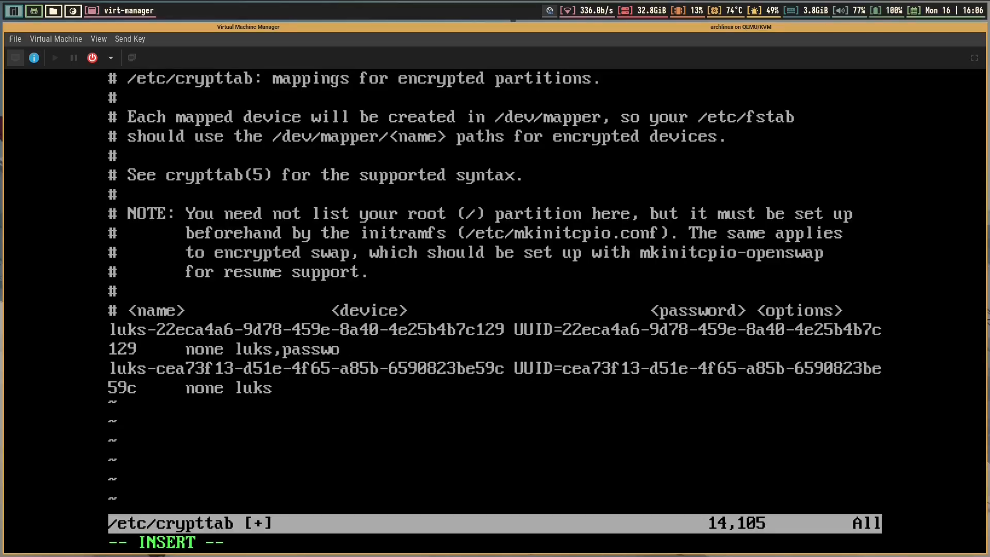
text(rd-echo)
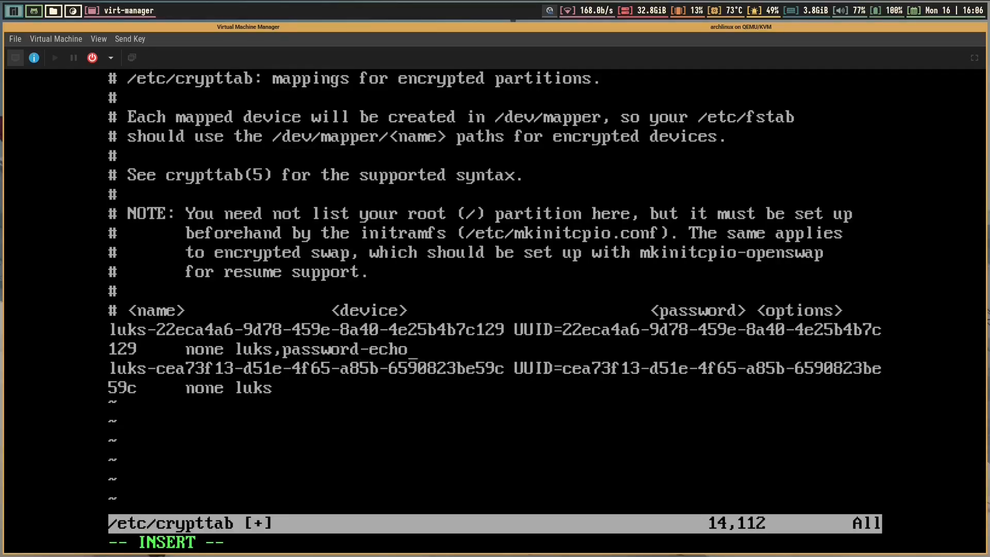
text(=no)
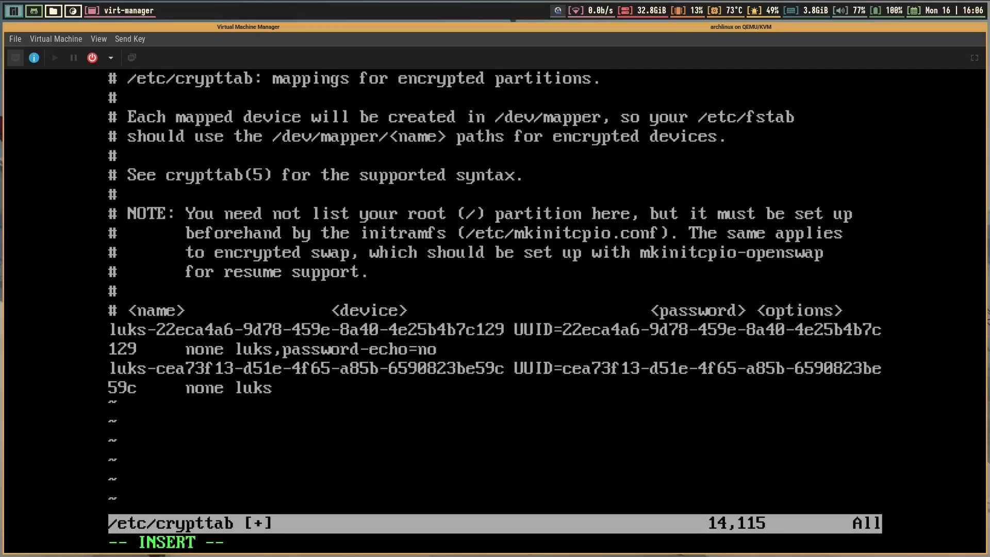
key(Escape)
Repeat the password-echo=no addition on the second luks entry, save with :wq, and clear the screen
key(j)
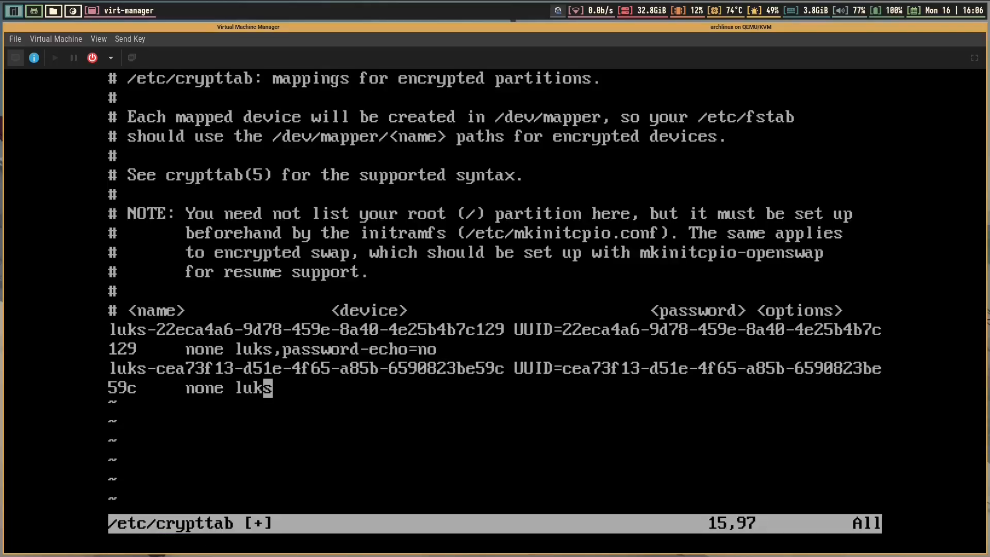
key(period)
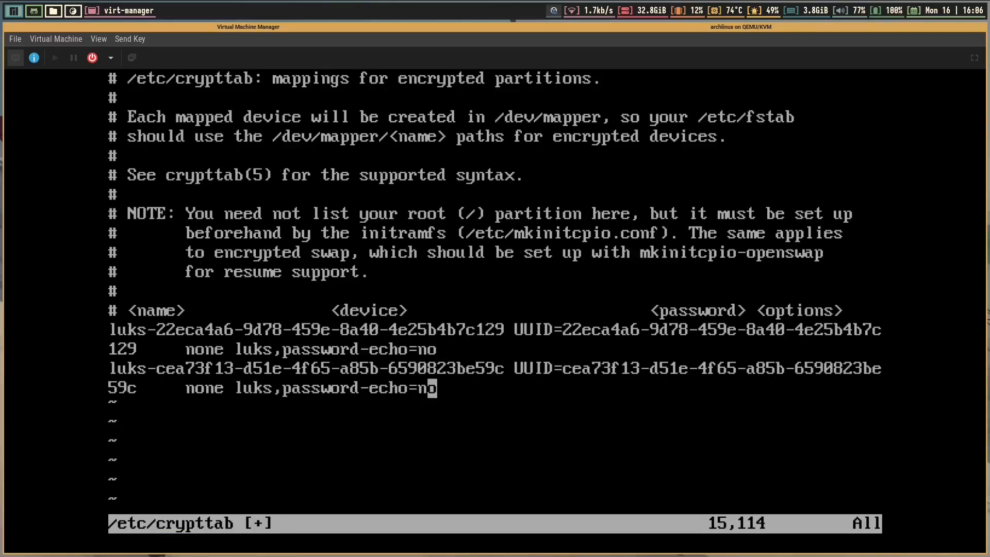
key(h)
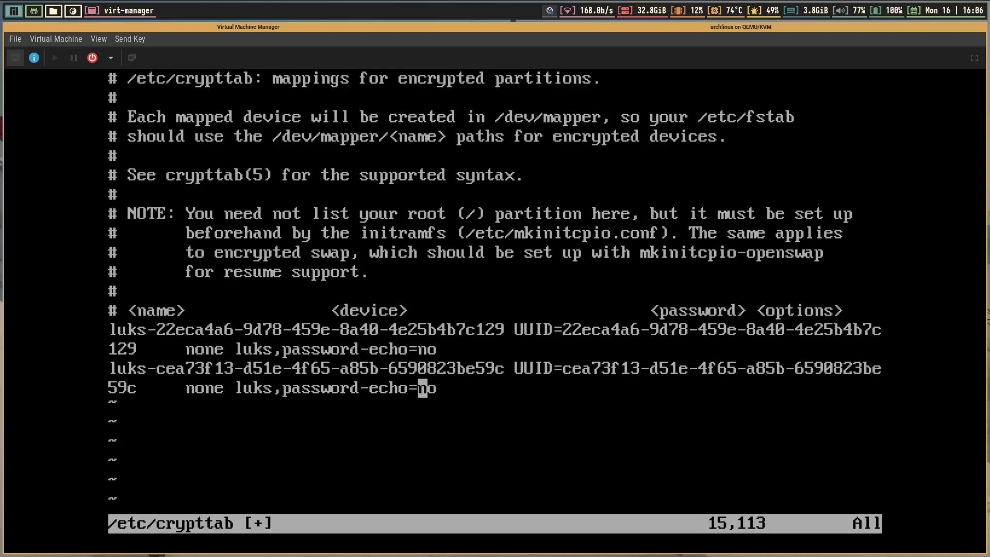
key(h)
key(h)
key(h)
key(h)
key(h)
key(h)
key(h)
key(h)
key(h)
text(:wq)
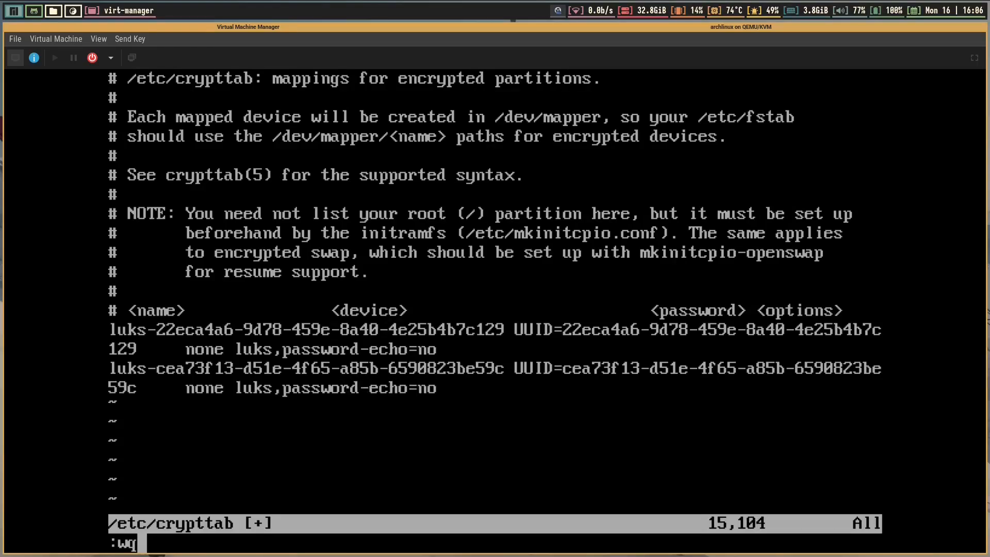
key(Return)
key(ctrl+l)
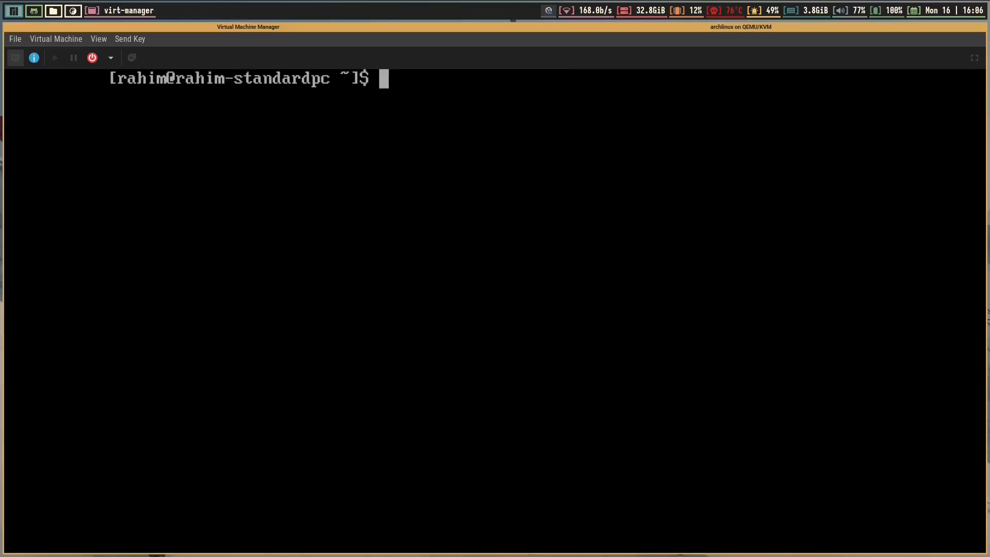
Rebuild the initramfs for linux-6.18.9-arch1-2 with sudo dracut-rebuild, then type reboot
text(sudo )
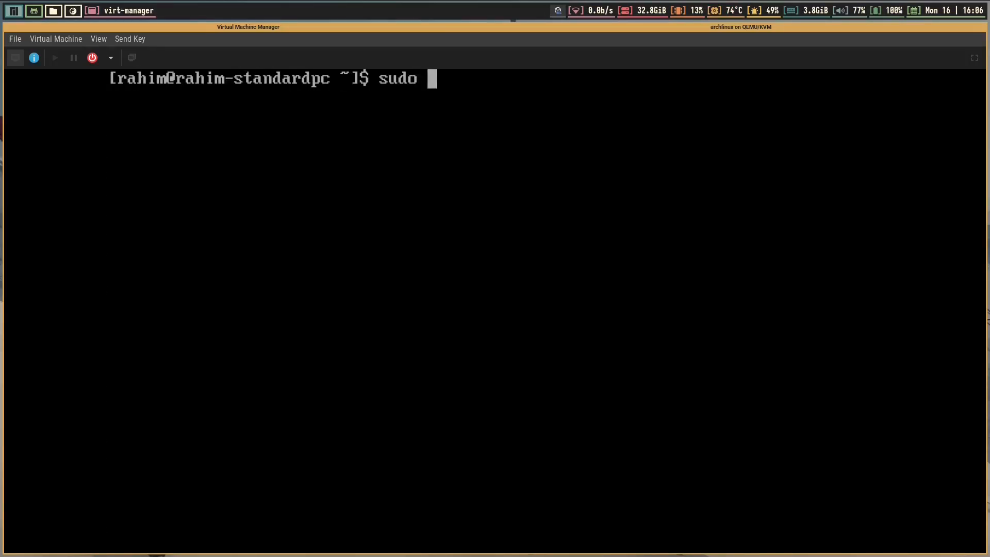
text(drac)
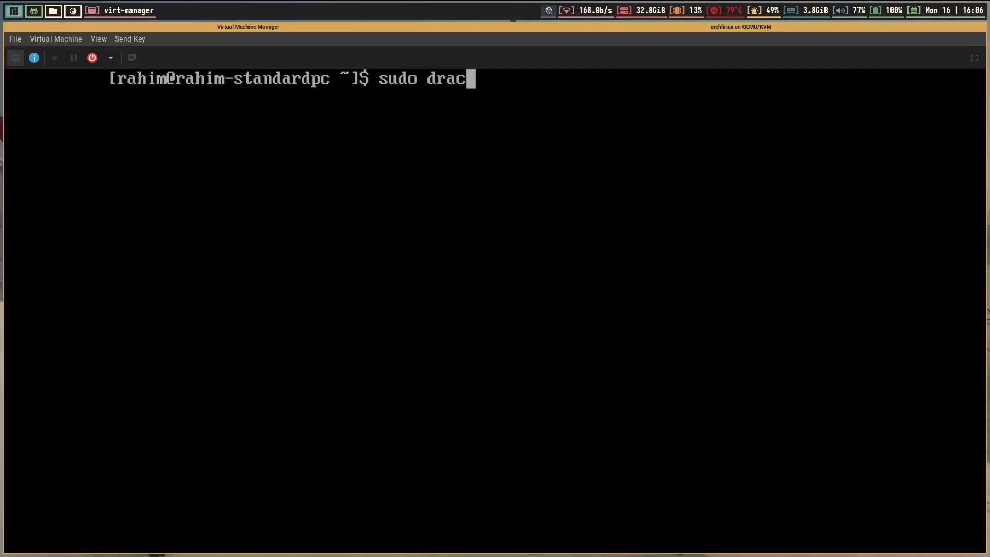
text(ut)
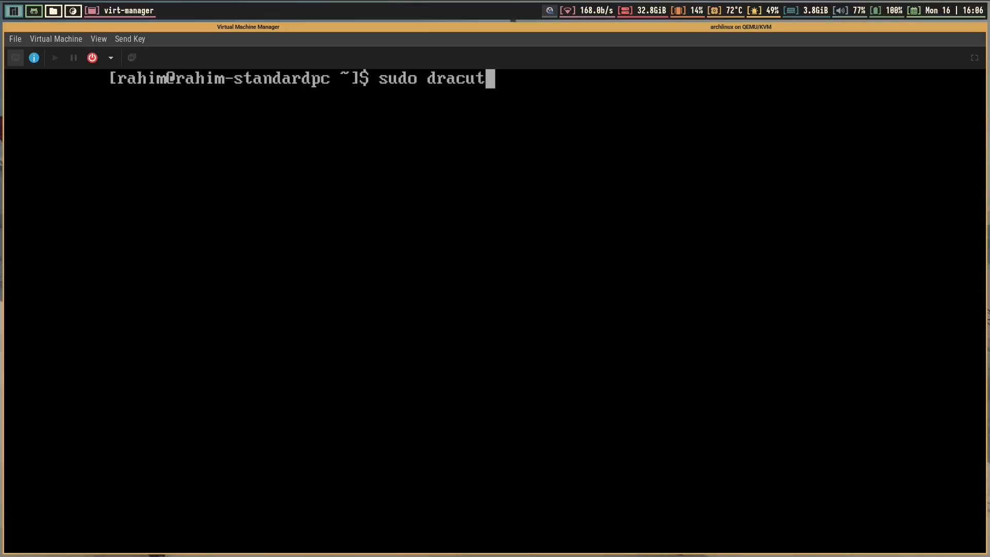
text(-rebuild)
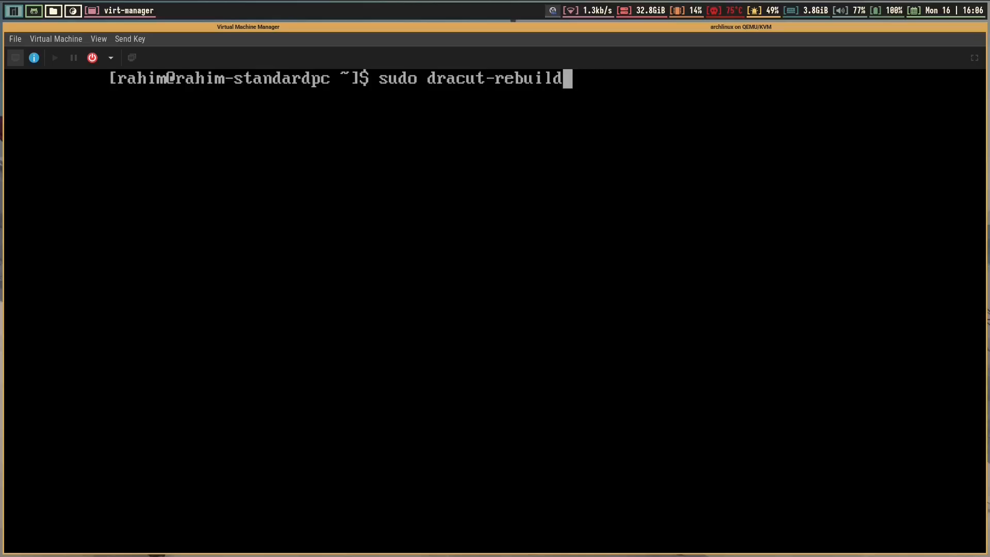
key(Return)
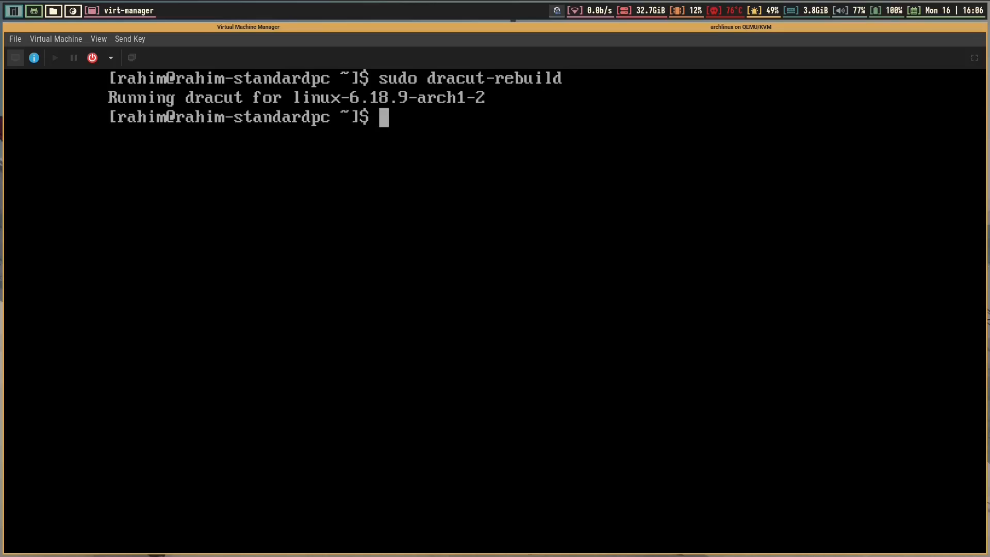
text(reboot)
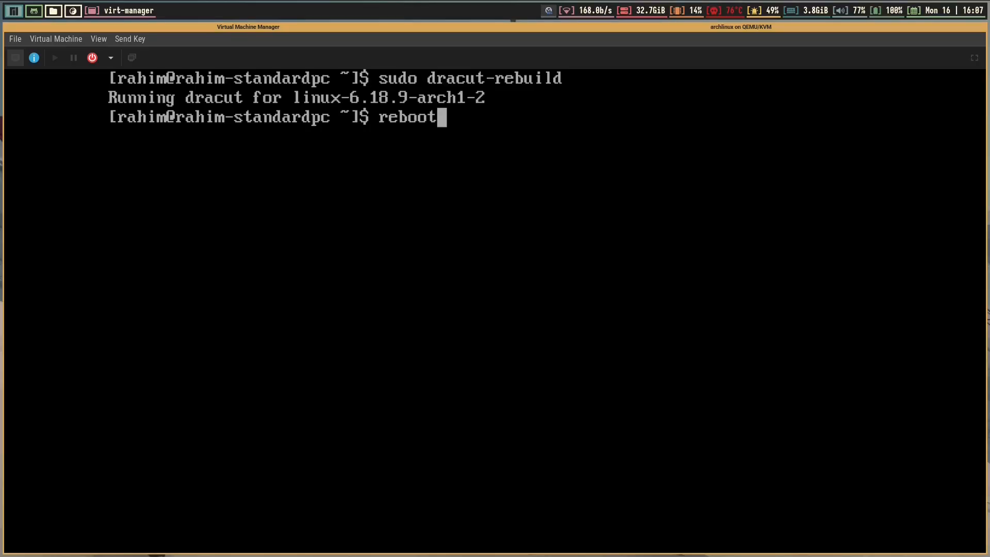
Reboot into the default EndeavourOS entry, log in with the user name and password, and clear the console
key(Return)
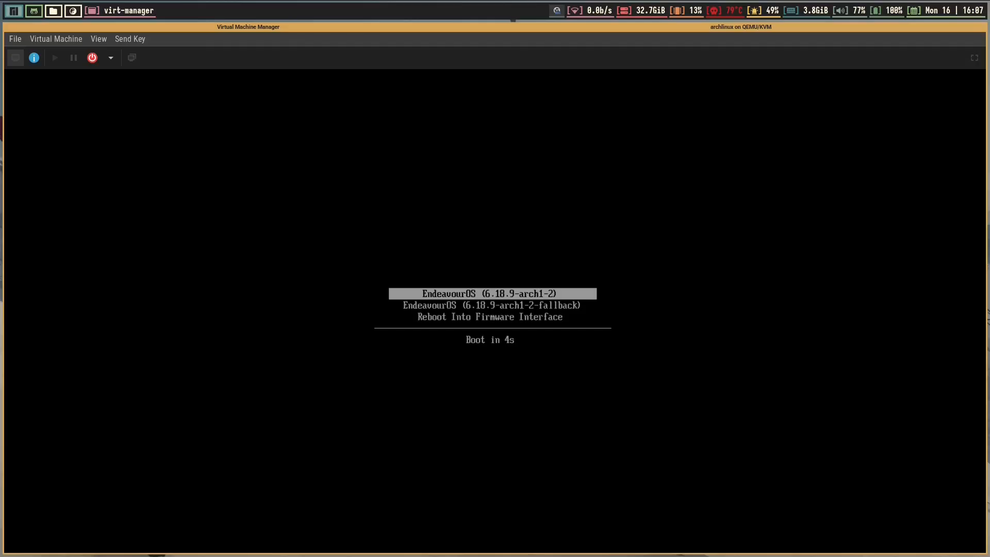
key(Return)
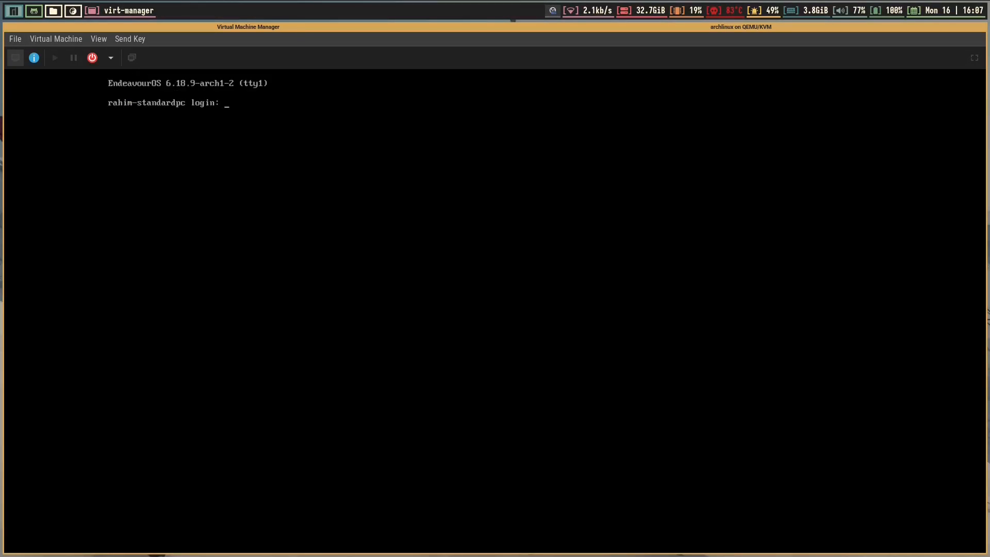
text(rahim)
key(Return)
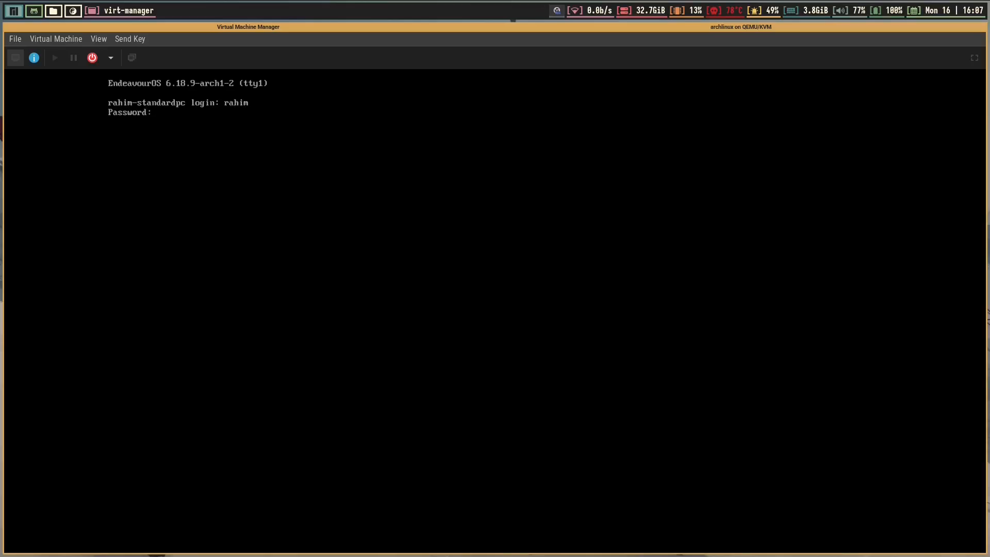
key(Return)
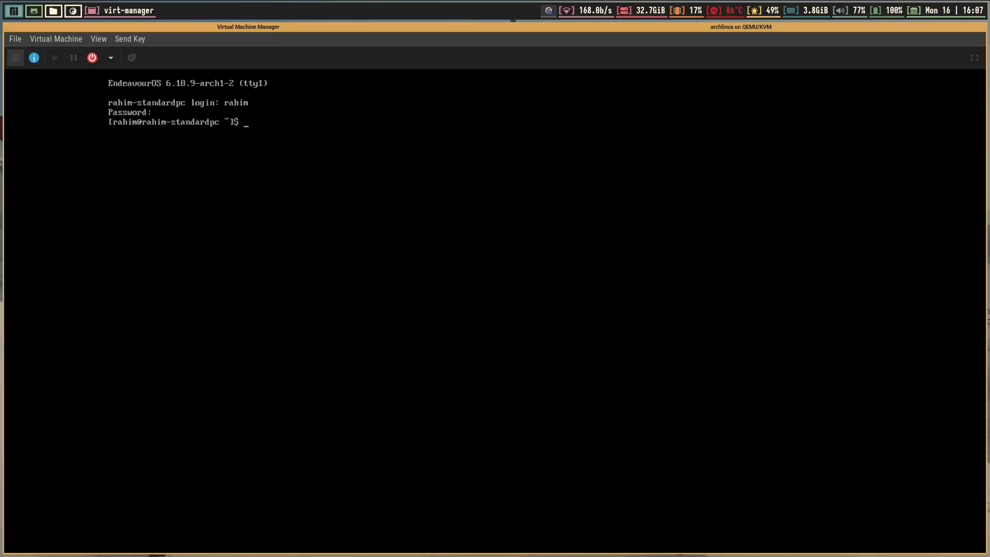
key(ctrl+l)
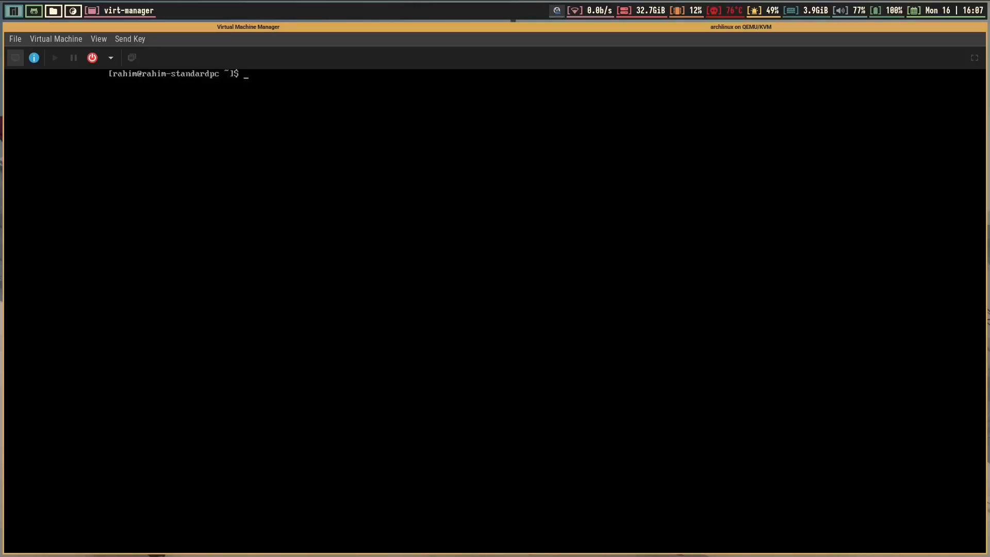
Attempt sudo pacman -S linux-lts linux-zen, which fails on a linux-zen download, then recall the command
text(sudo pacman )
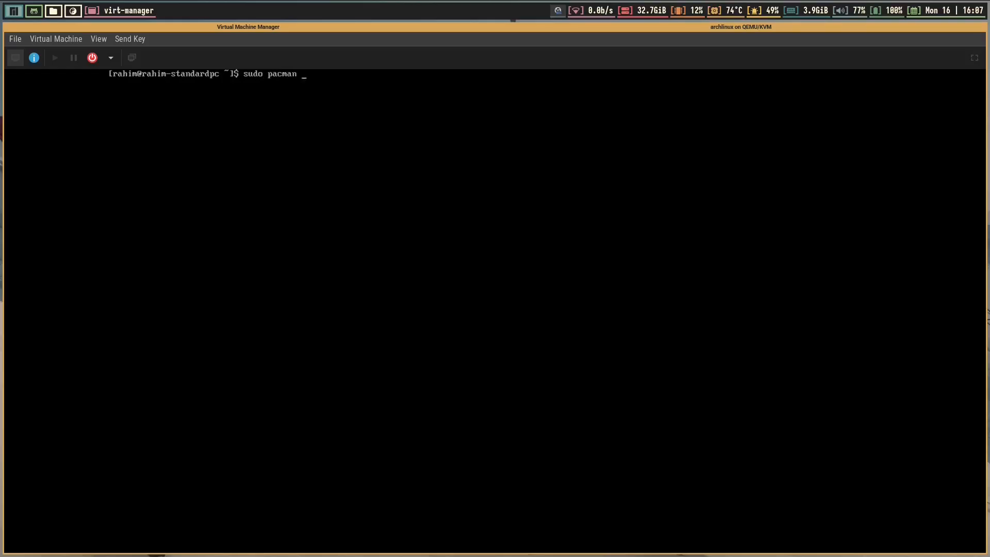
text(-S linux)
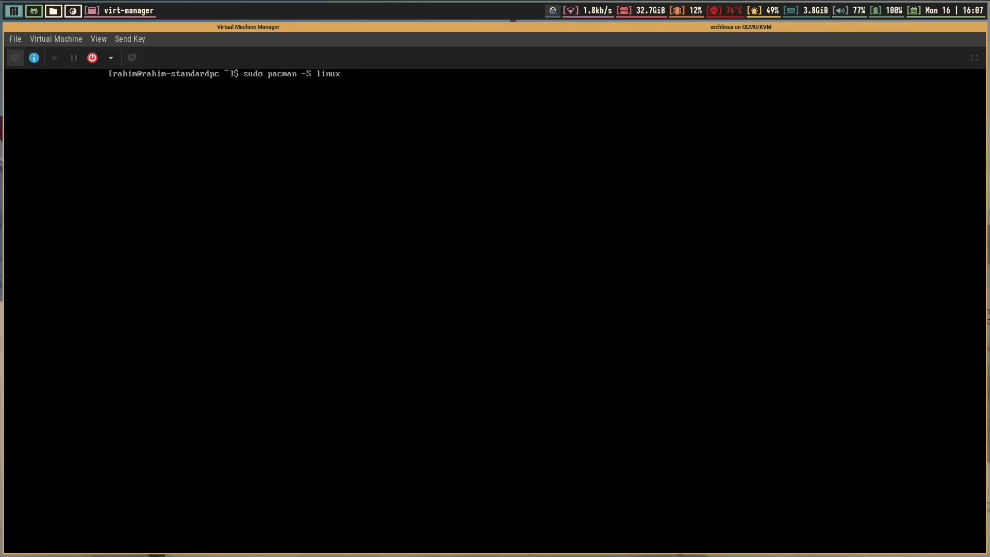
text(-lts linux-zen)
key(Return)
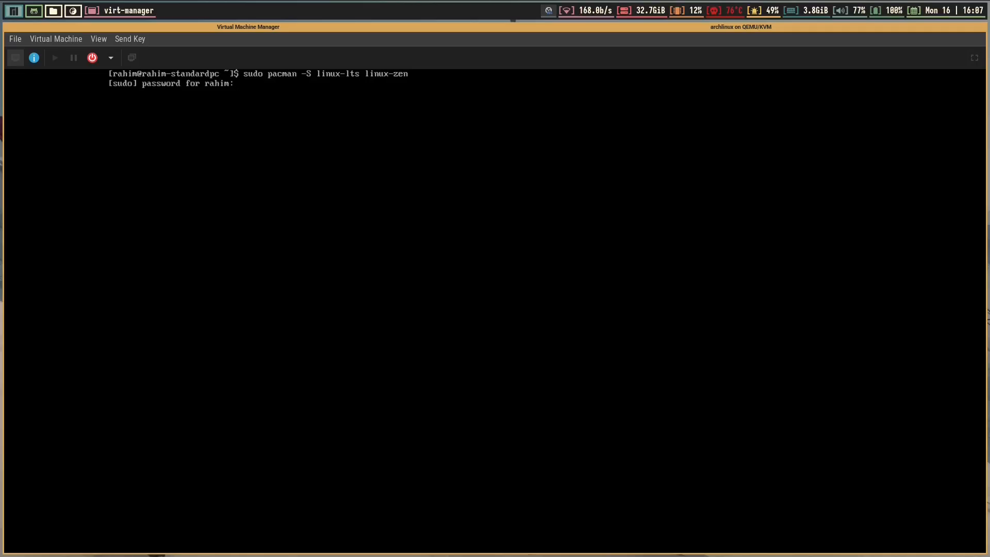
key(Return)
key(Return)
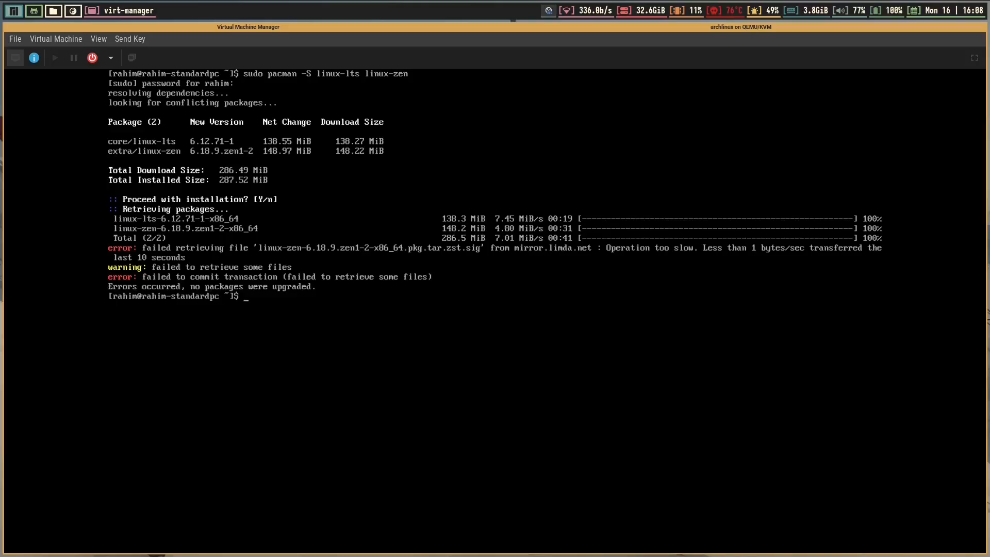
key(Up)
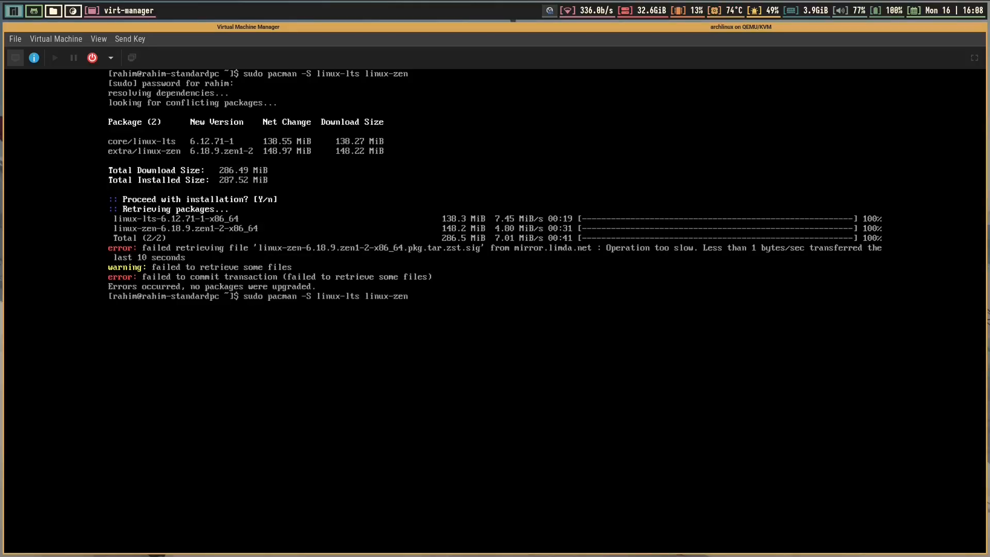
key(Left)
key(Left)
key(Left)
key(Left)
key(Left)
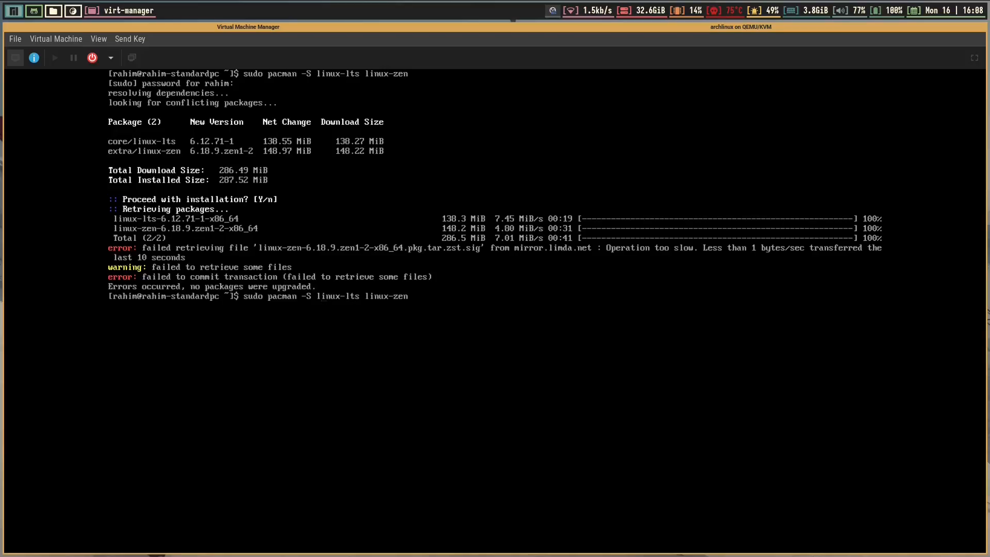
key(Left)
key(Left)
key(Left)
key(Left)
key(Left)
key(Left)
key(Left)
key(Left)
key(Left)
key(Left)
key(Left)
key(Left)
key(Left)
key(Left)
key(Left)
Change the command to -Syy, install linux-lts 6.12.71 and linux-zen 6.18.9, and clear the console
text(yy)
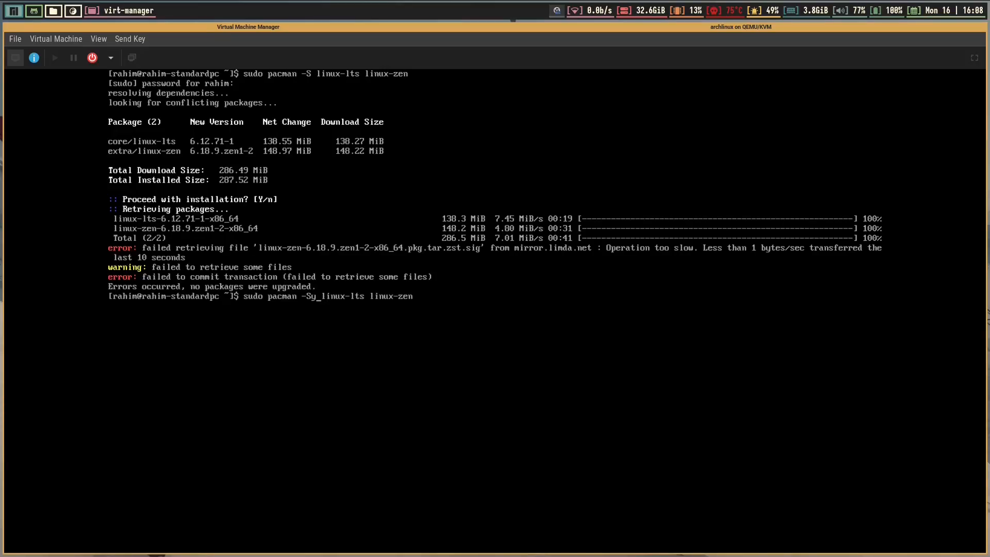
key(Return)
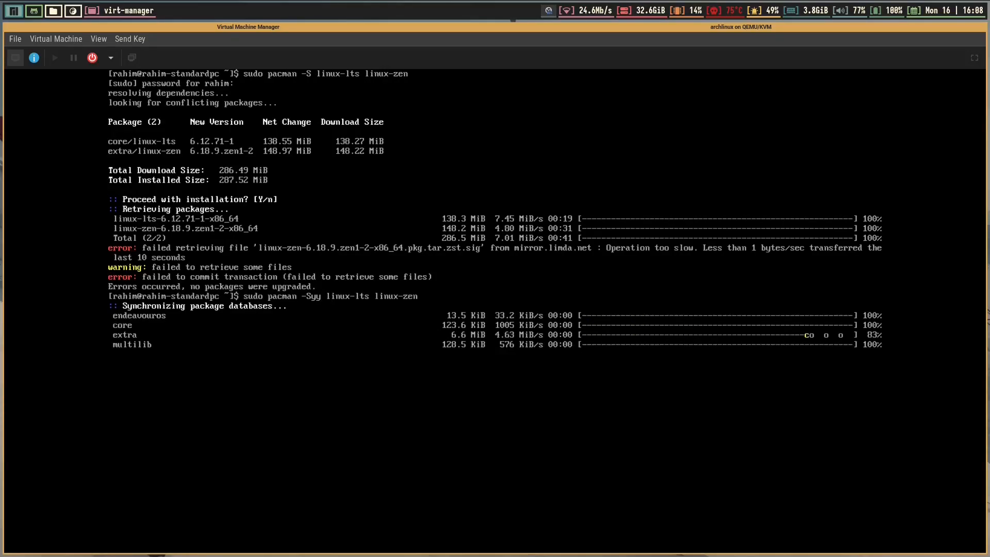
key(Return)
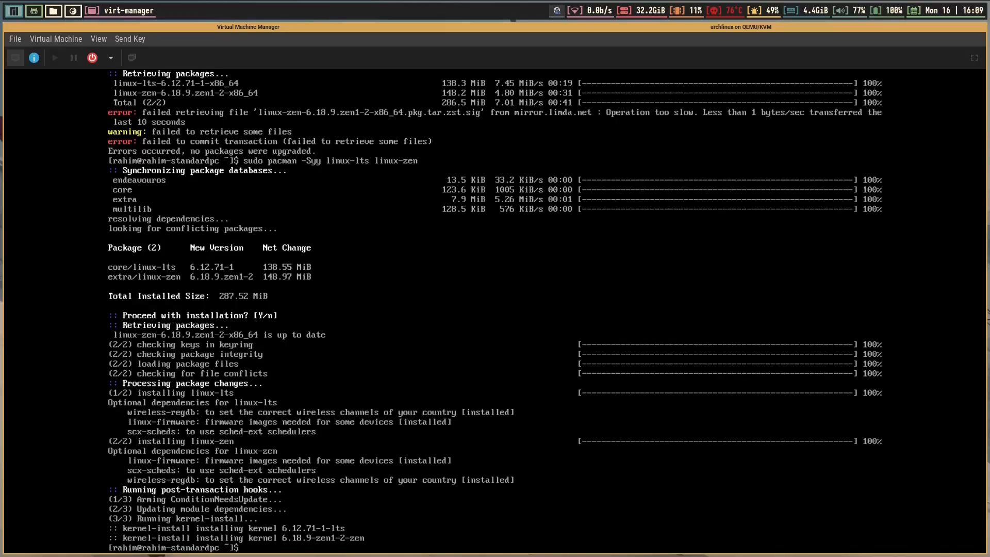
key(ctrl+l)
Create an empty /efi/loader/loder.conf in nvim as root and save it with :wq
text(s)
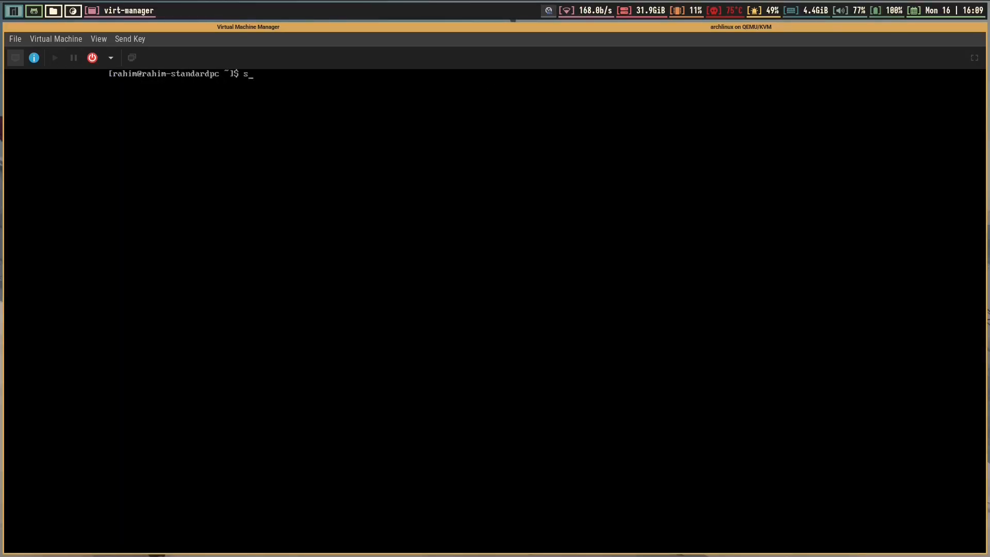
text(udo)
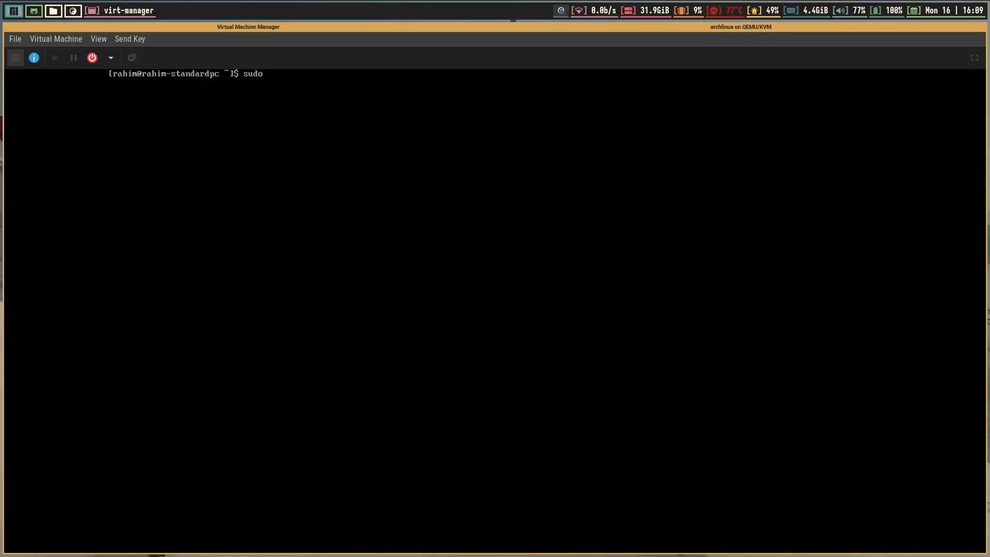
text(nvim )
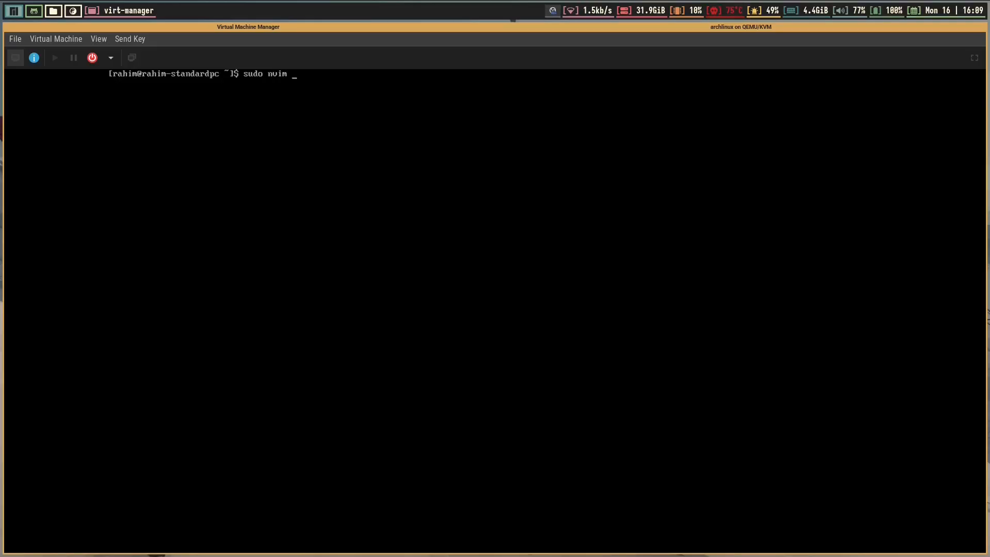
text(/et)
key(BackSpace)
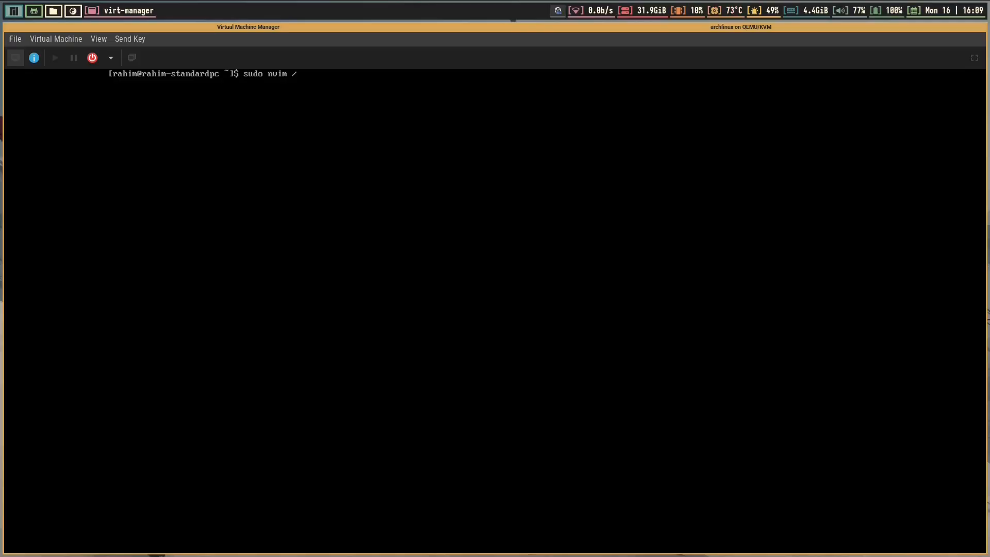
text(fi/loa)
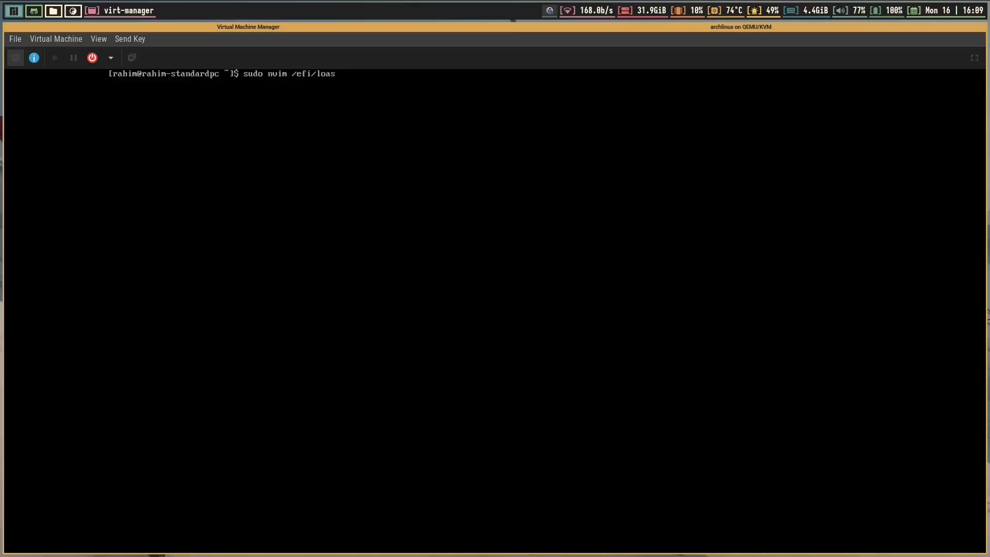
text(der/loder.conf)
key(Return)
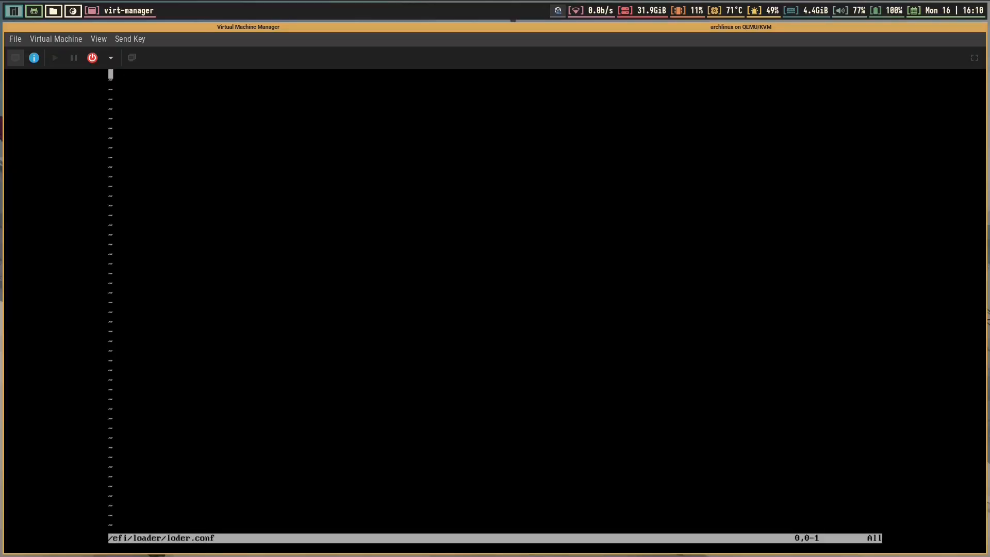
text(:wq)
key(Return)
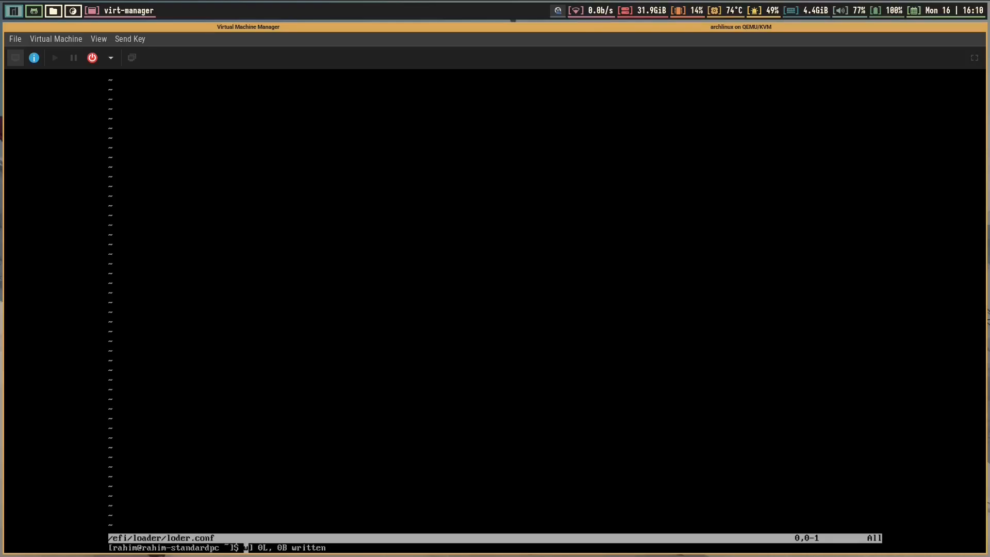
key(ctrl+l)
Reopen loder.conf to check it, quit with :q, and clear the console
key(Up)
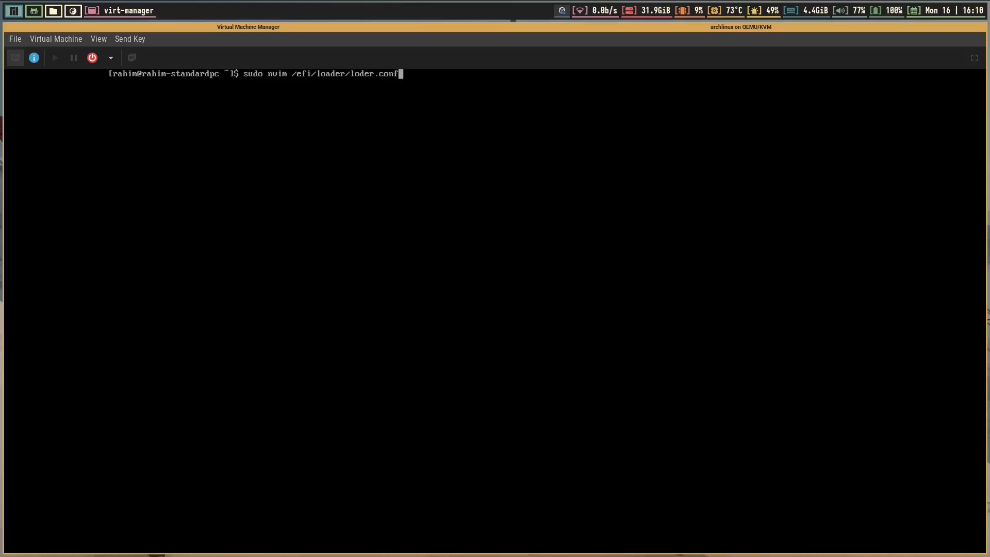
key(Return)
text(:q)
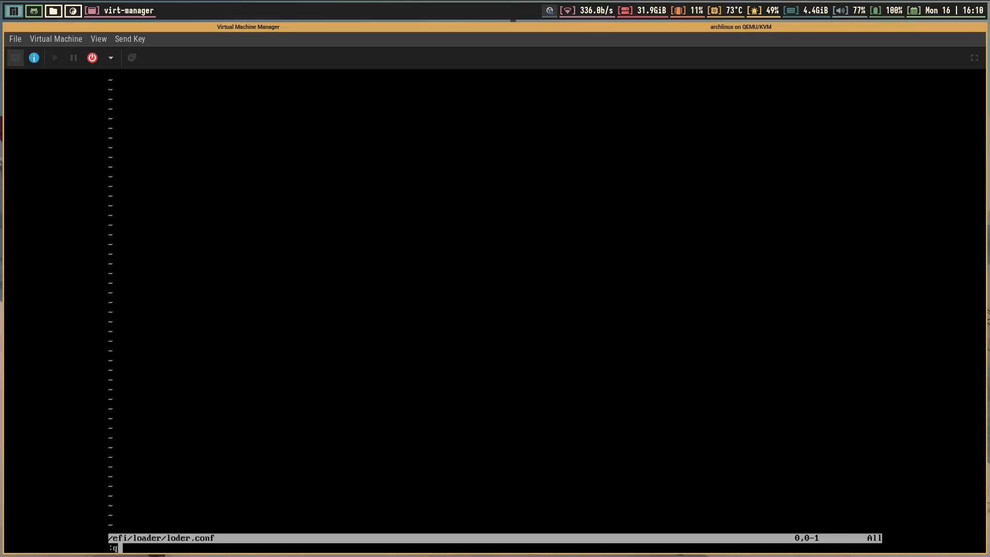
key(Return)
key(ctrl+l)
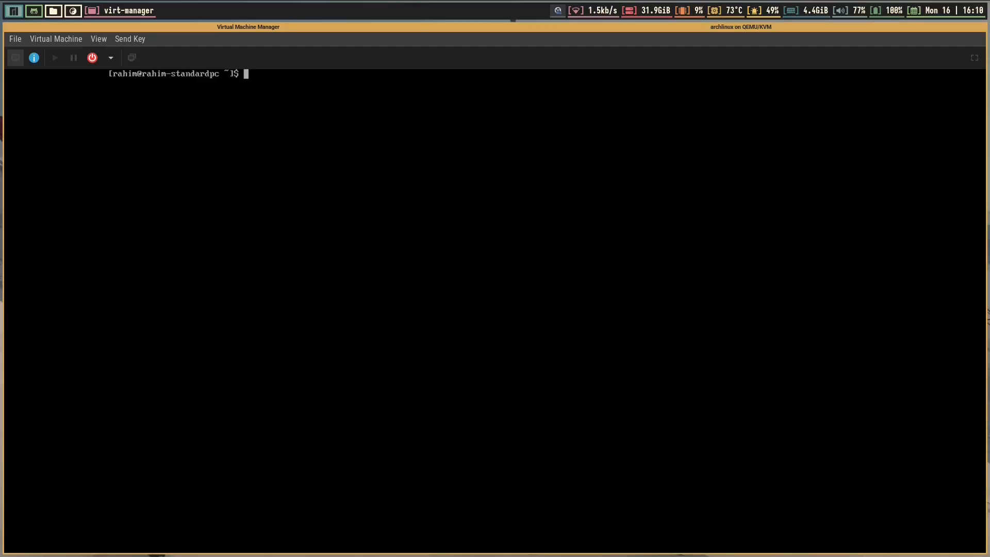
Become root, move into the /efi/loader directory, and list its files
text(sudo su)
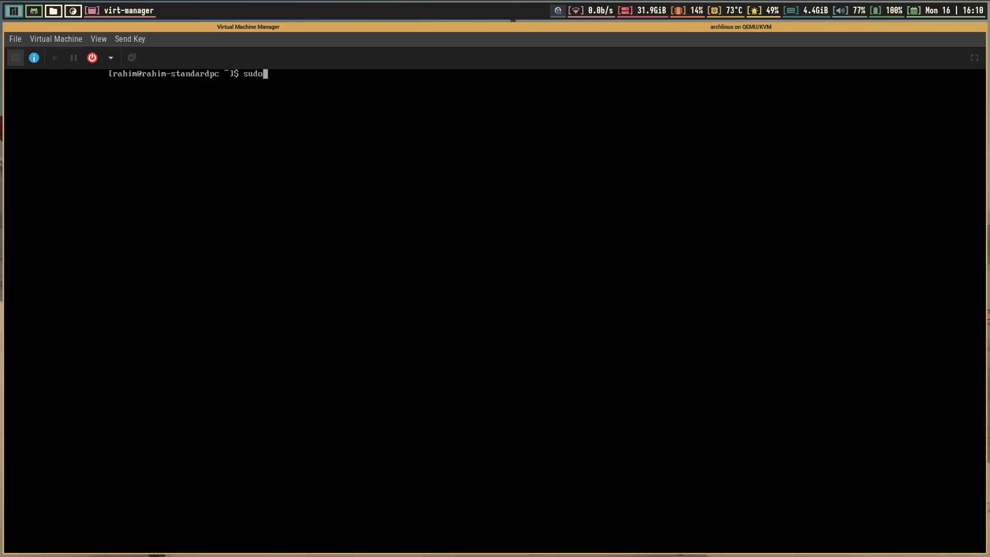
key(Return)
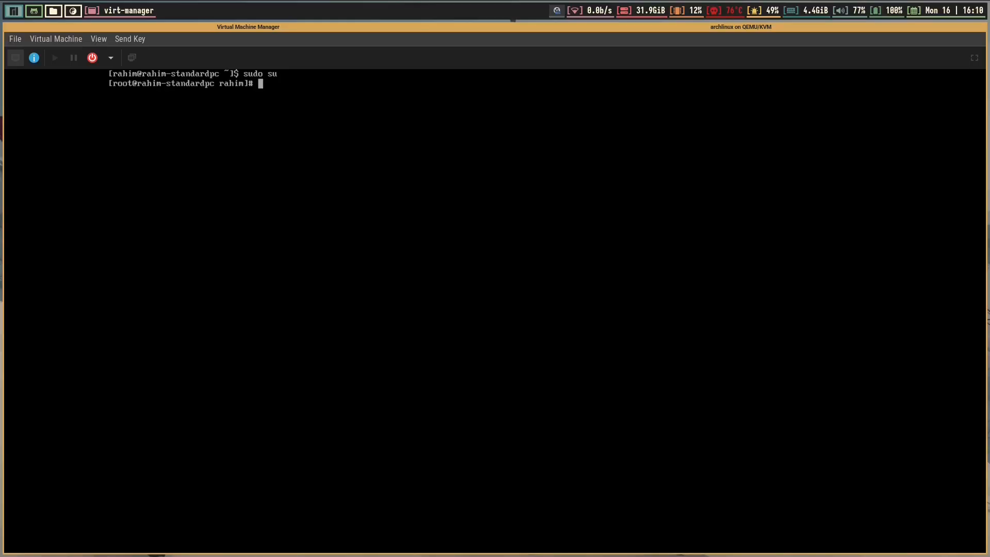
text(cd)
key(Return)
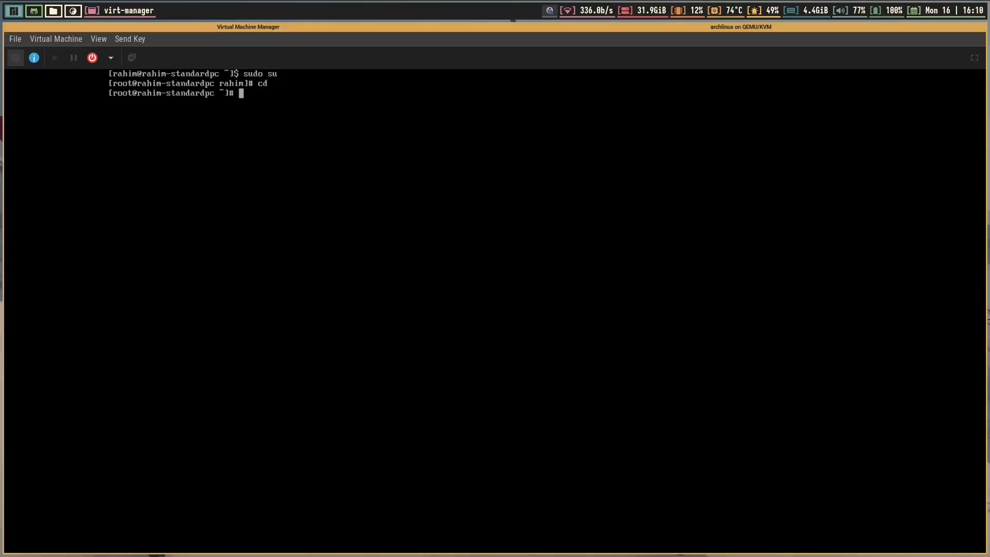
text(cd /etc/)
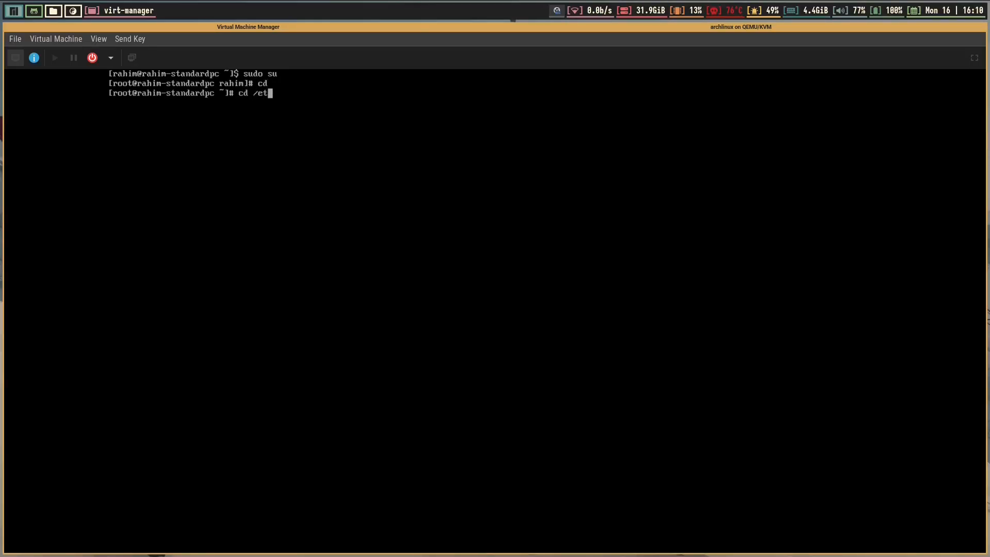
key(BackSpace)
key(BackSpace)
key(BackSpace)
text(fi)
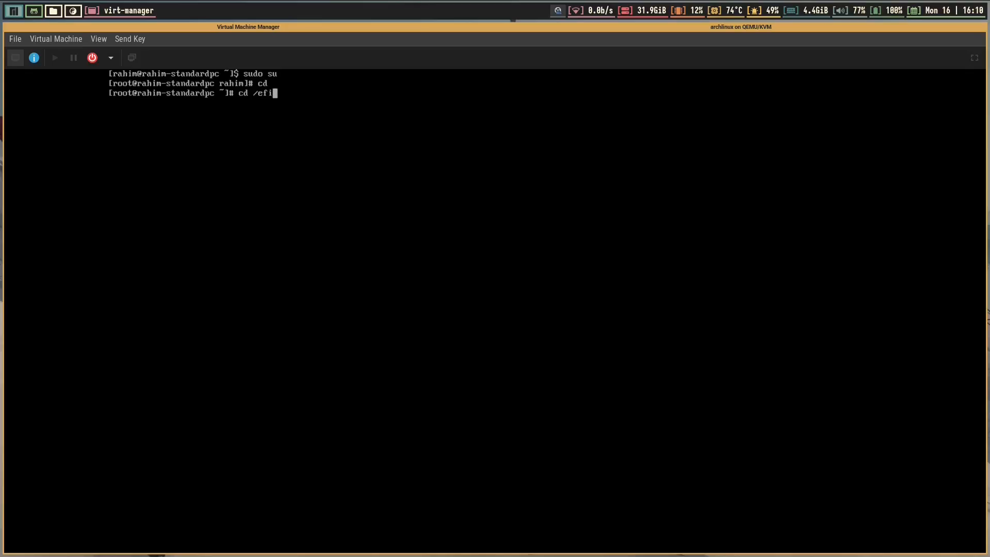
text(/loa)
key(BackSpace)
text(ader)
key(Return)
text(ls)
key(Return)
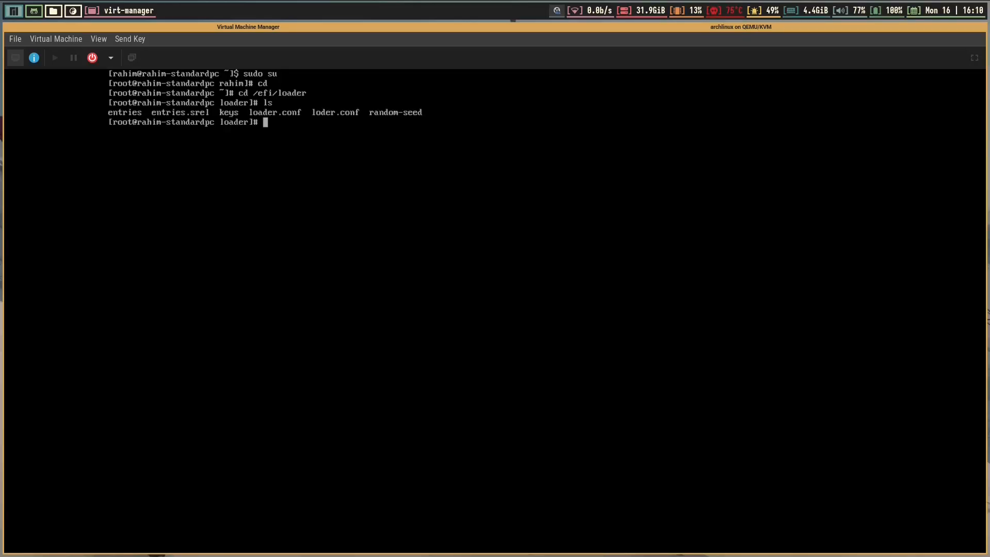
Append arch?-?.conf to the default line of loader.conf in nvim and save it
text(nvim loader)
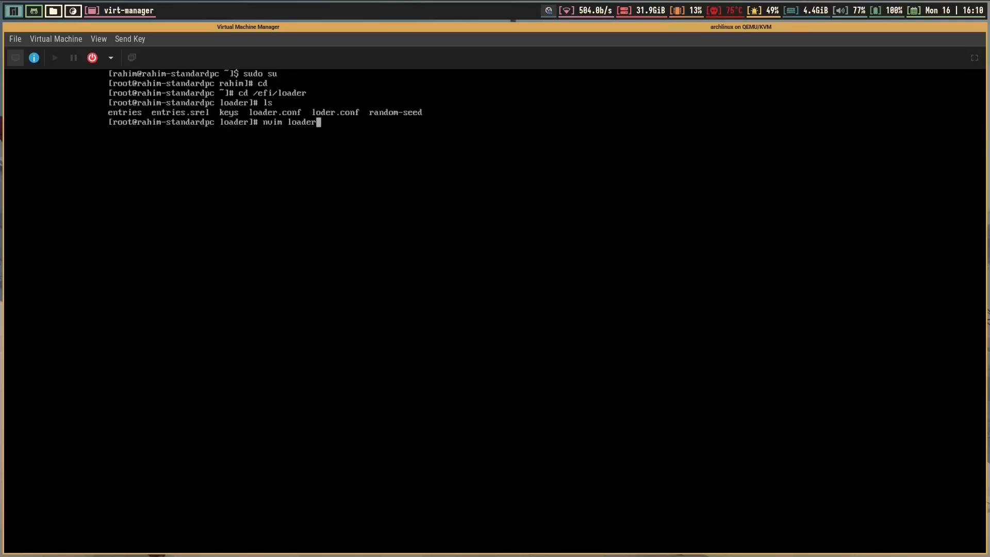
key(Tab)
key(Return)
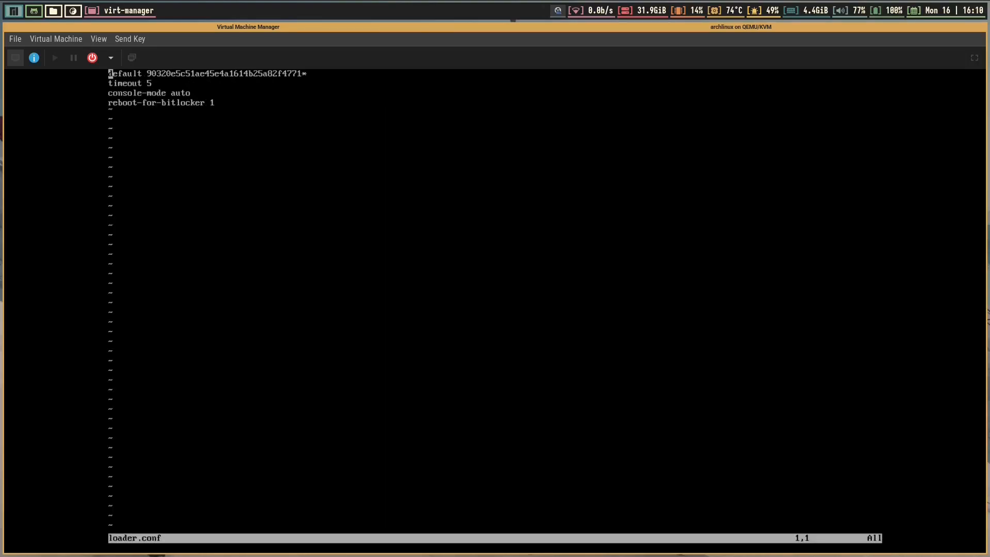
key(shift+a)
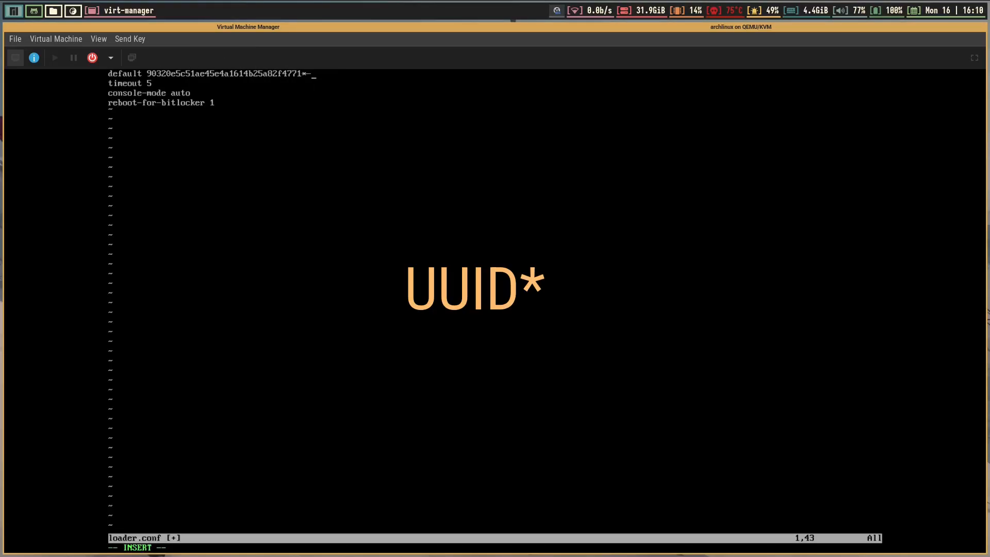
text(arch)
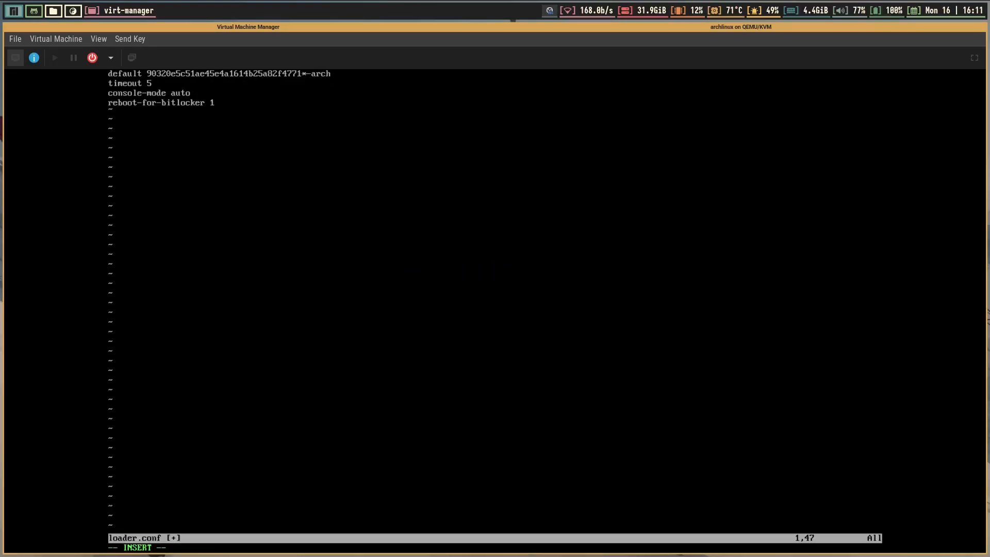
text(?-?.conf)
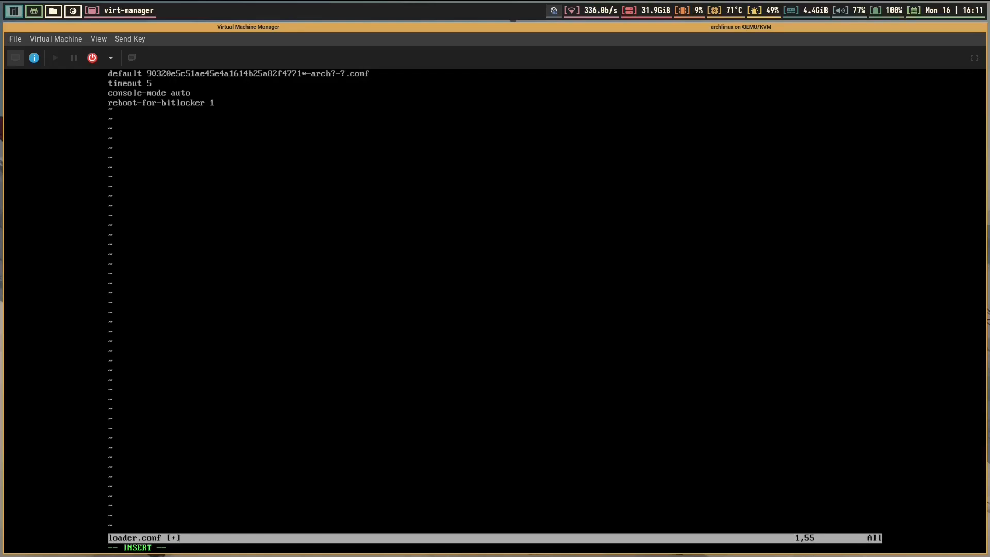
key(Escape)
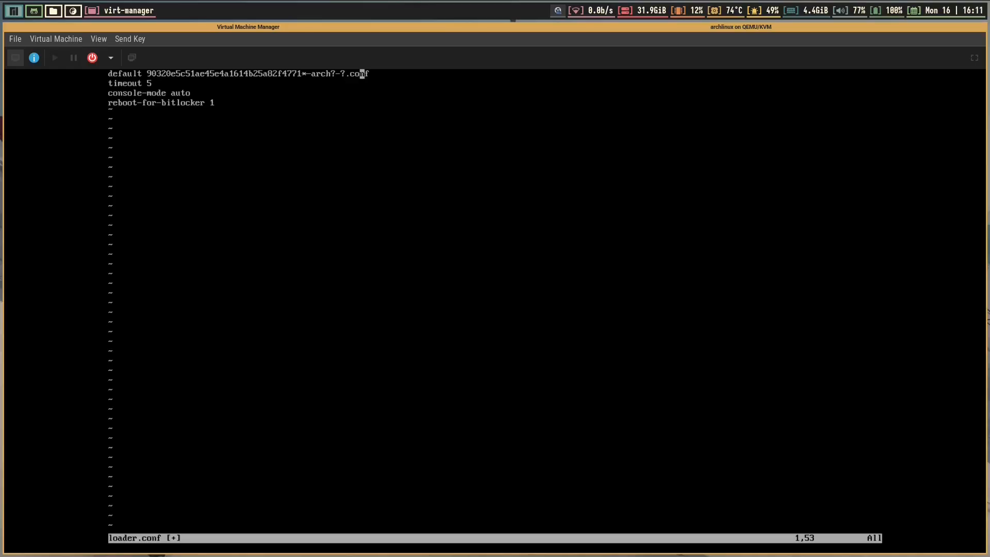
key(h)
key(h)
key(h)
key(h)
key(h)
key(h)
key(h)
key(h)
key(h)
key(h)
text(:wq)
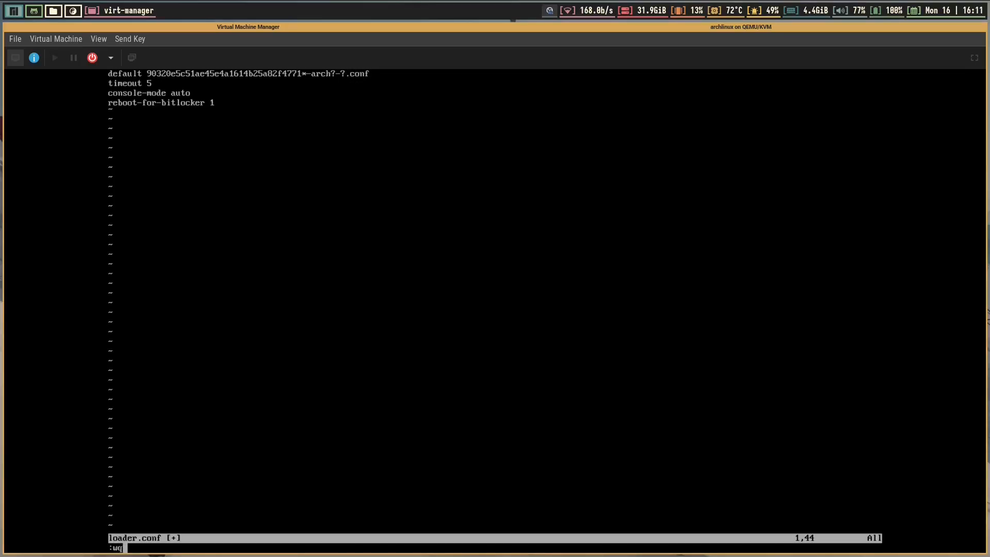
key(Return)
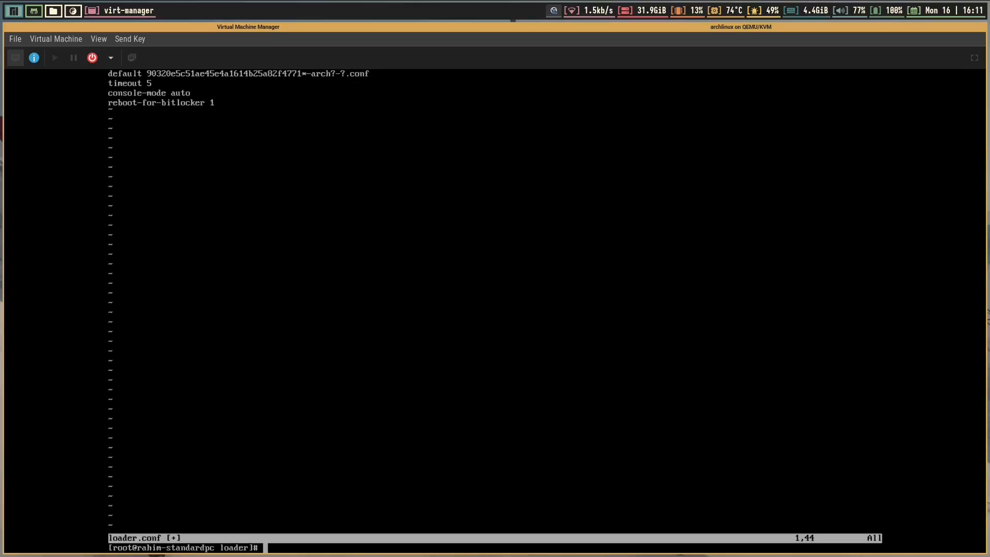
List the efi directory, enter the machine-id folder, list its kernel folders, and clear the console
text(cd ..)
key(Return)
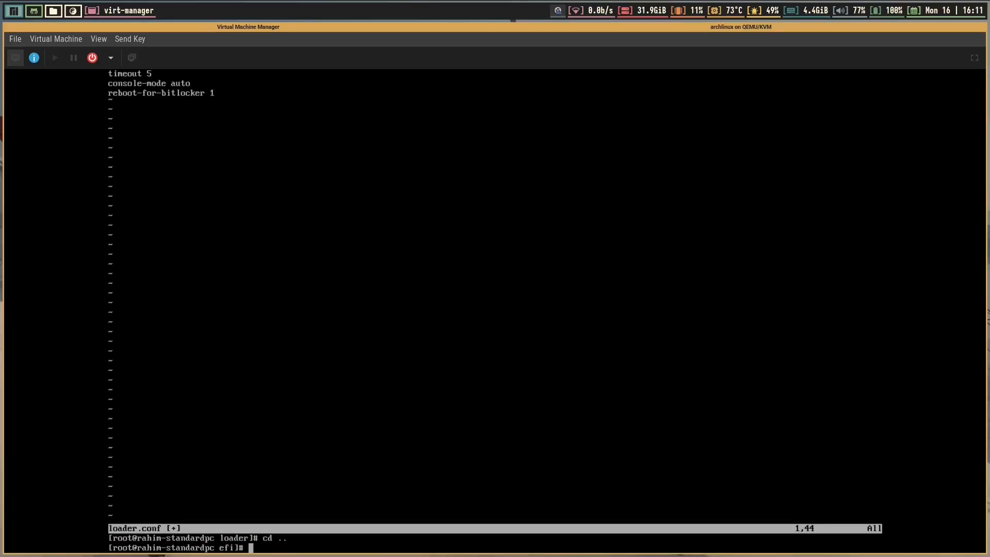
text(ls)
key(Return)
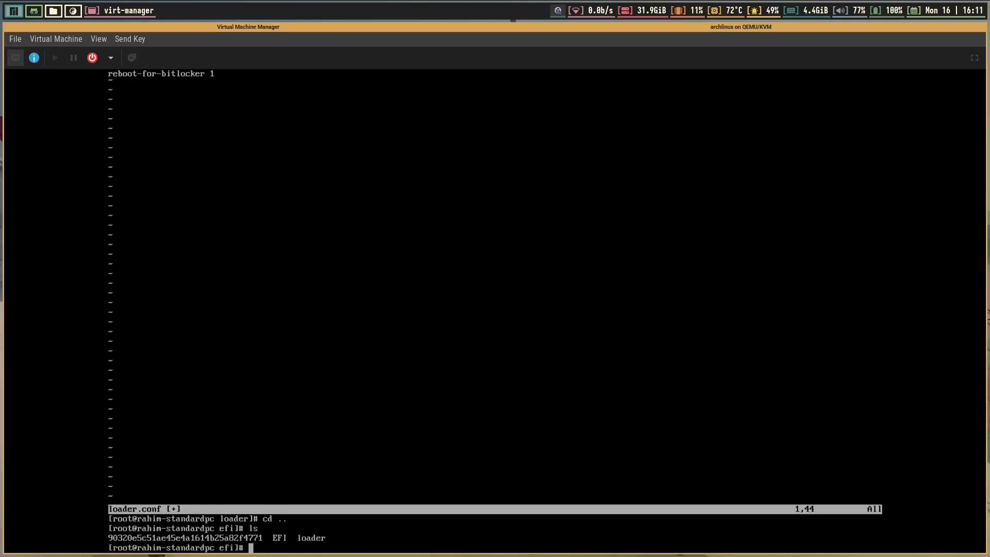
text(cd 90)
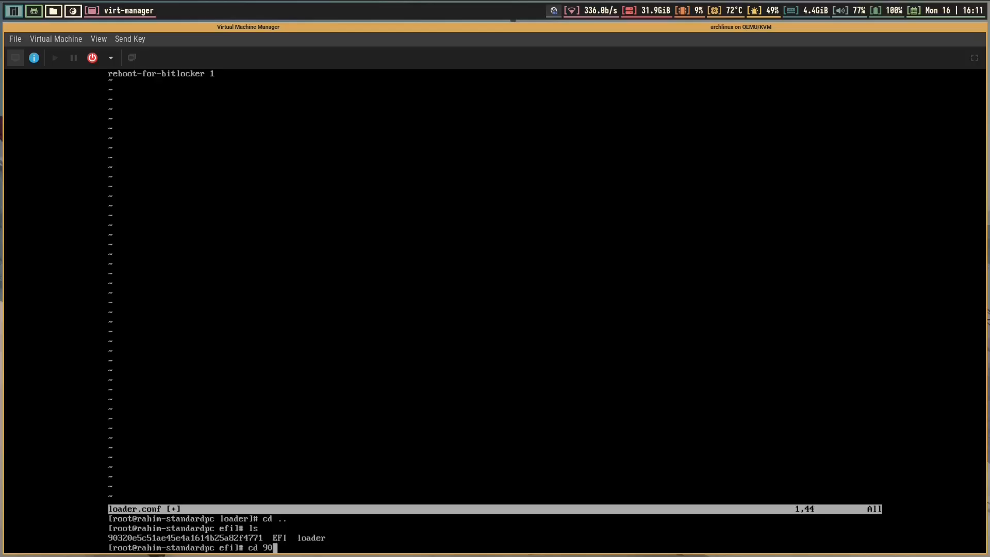
key(Tab)
key(Return)
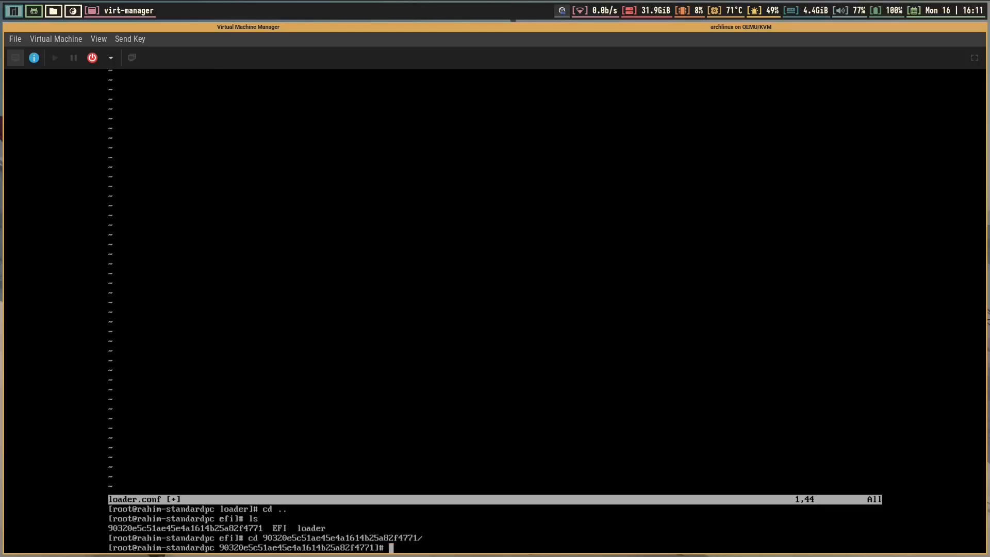
text(ls)
key(Return)
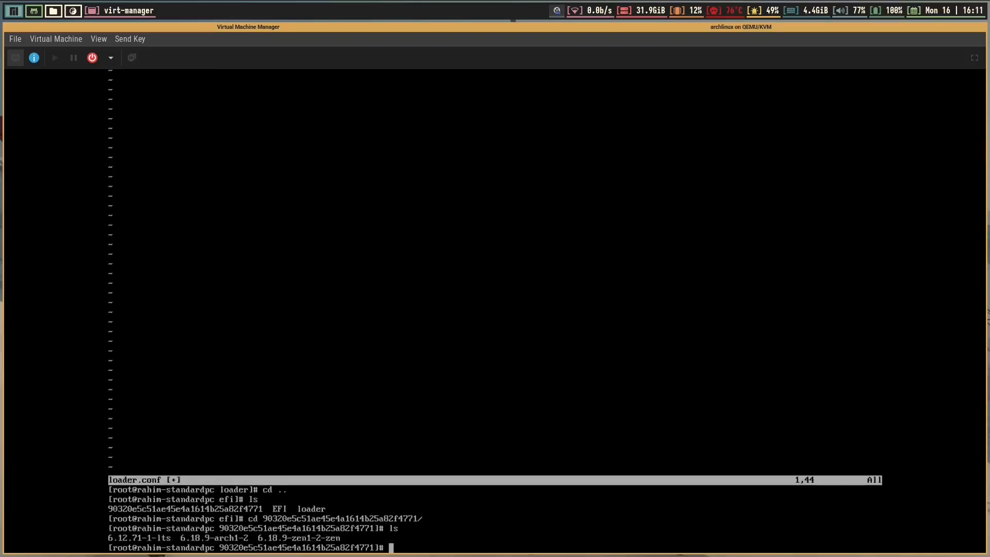
key(ctrl+l)
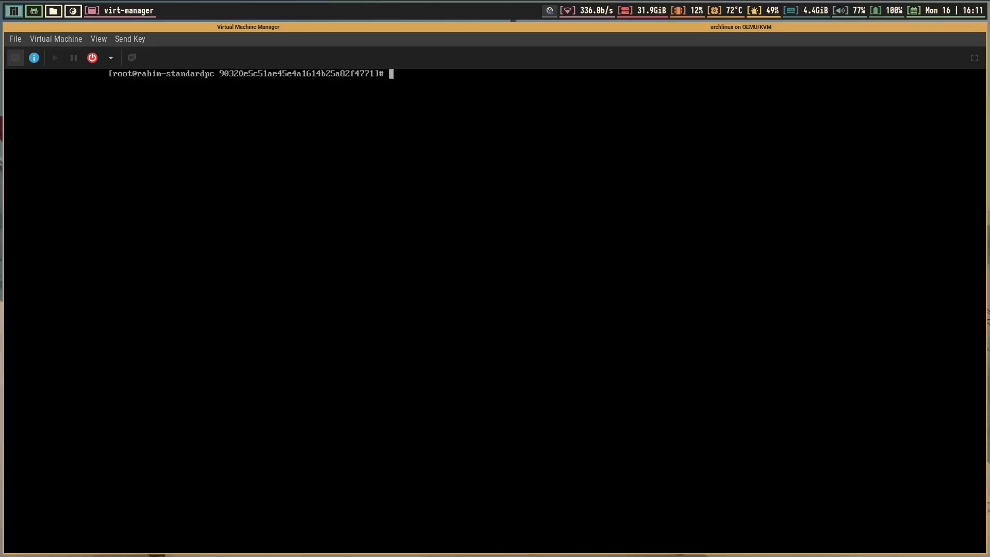
Confirm the 6.12.71-1-lts, 6.18.9-arch1-2 and zen kernel folders, exit root, and type reboot
text(ls)
key(Return)
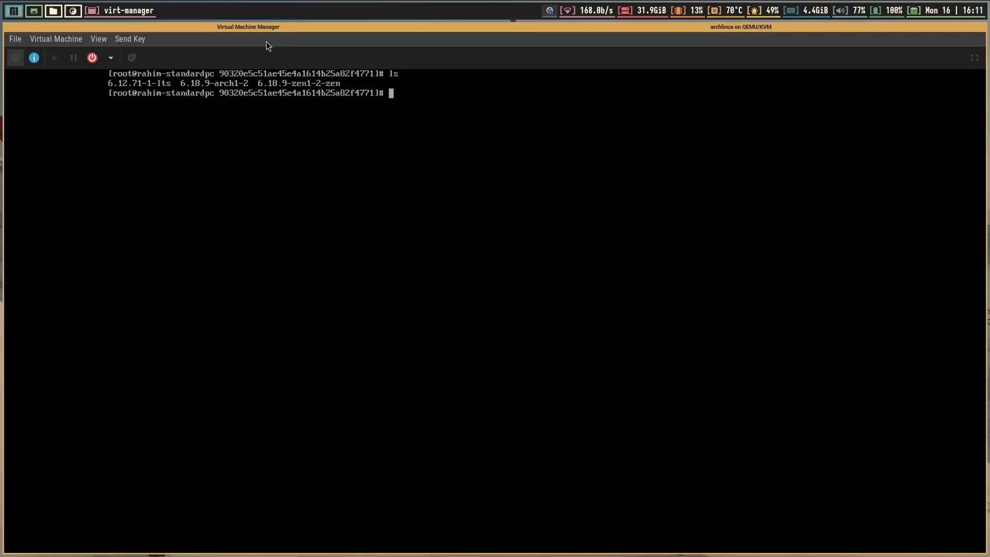
text(ex)
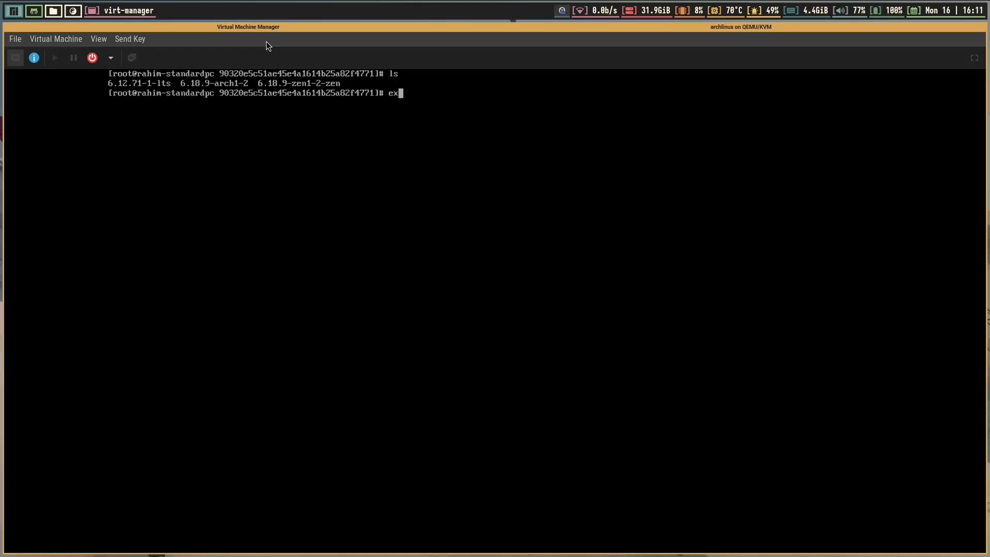
text(it)
key(Return)
text(reboot)
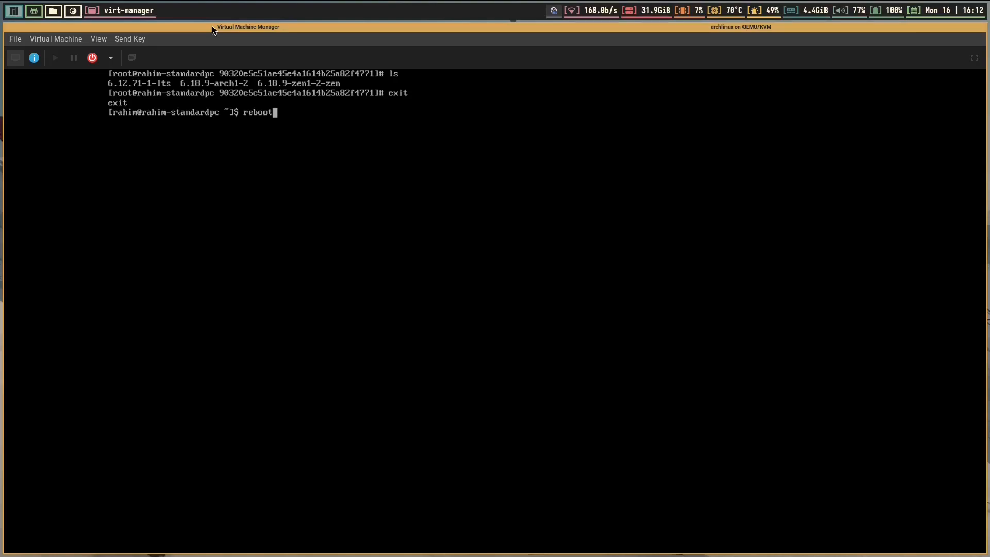
Reboot the VM, unlock the encrypted disk, log in with the user's credentials, and clear the console
key(Return)
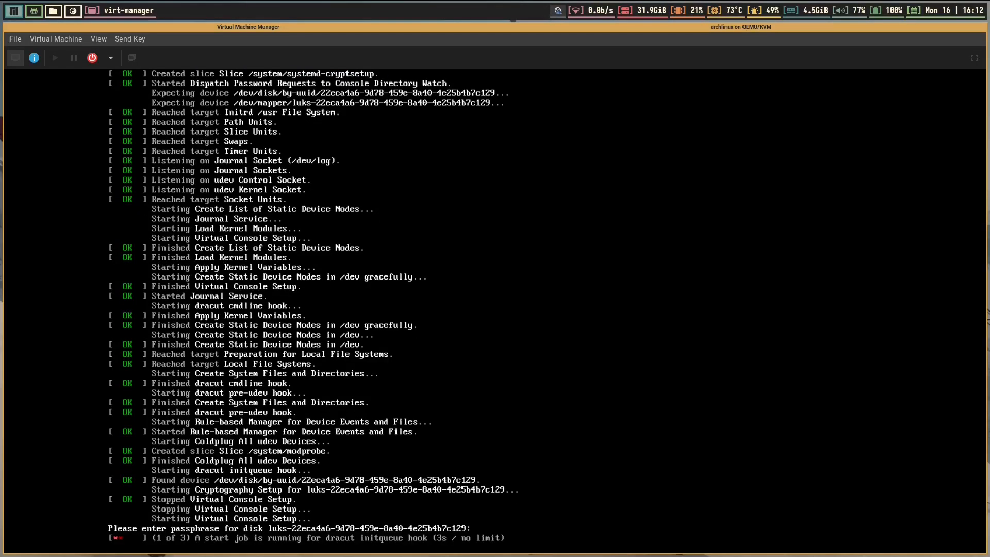
key(Return)
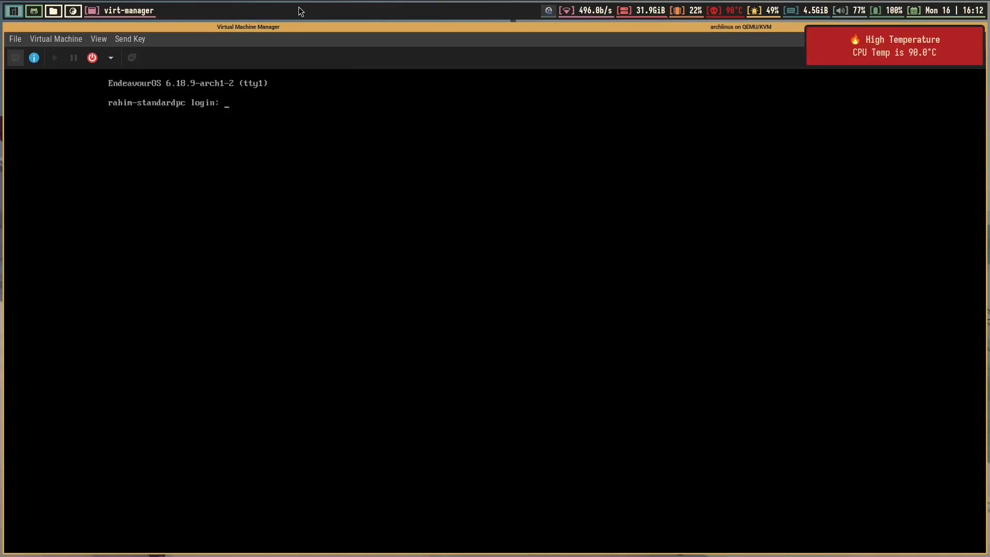
text(rahim)
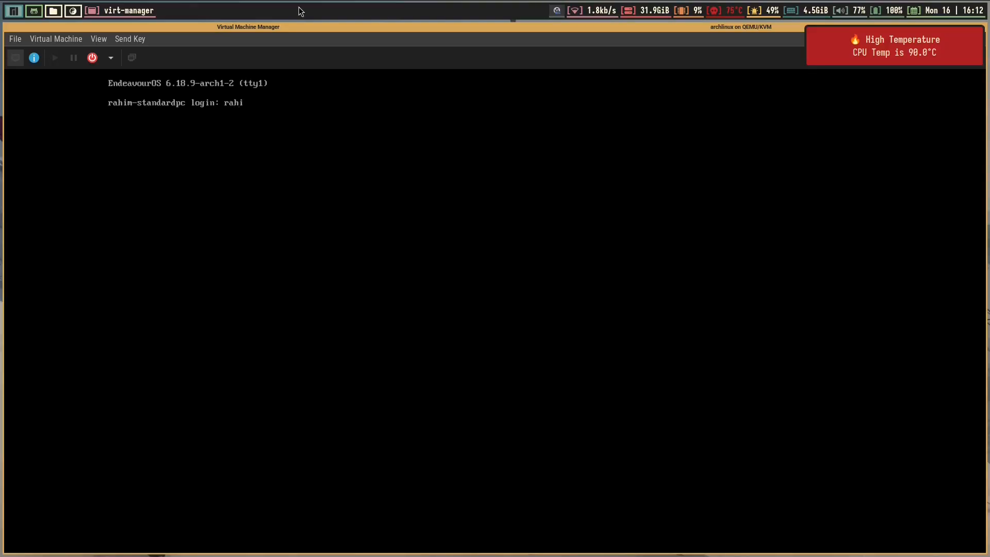
key(Return)
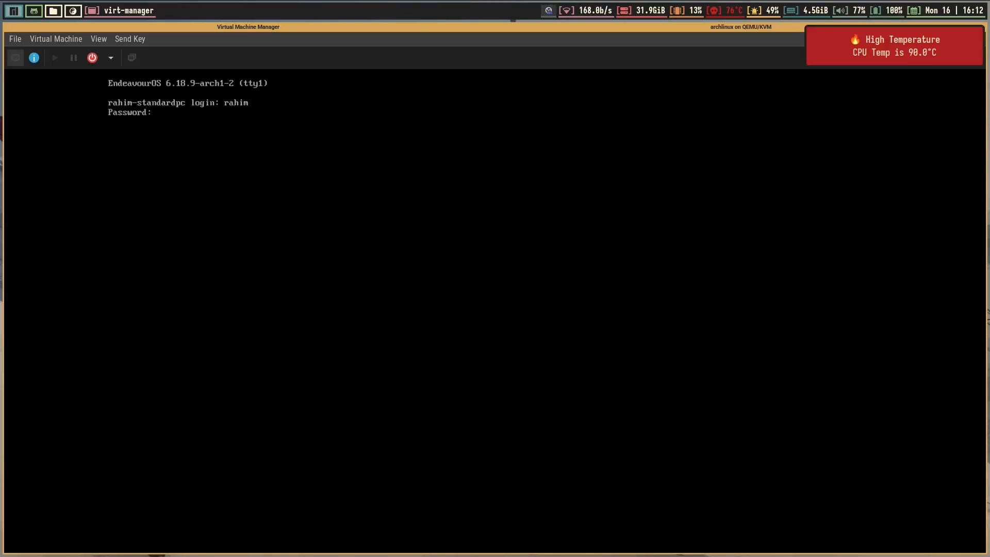
key(Return)
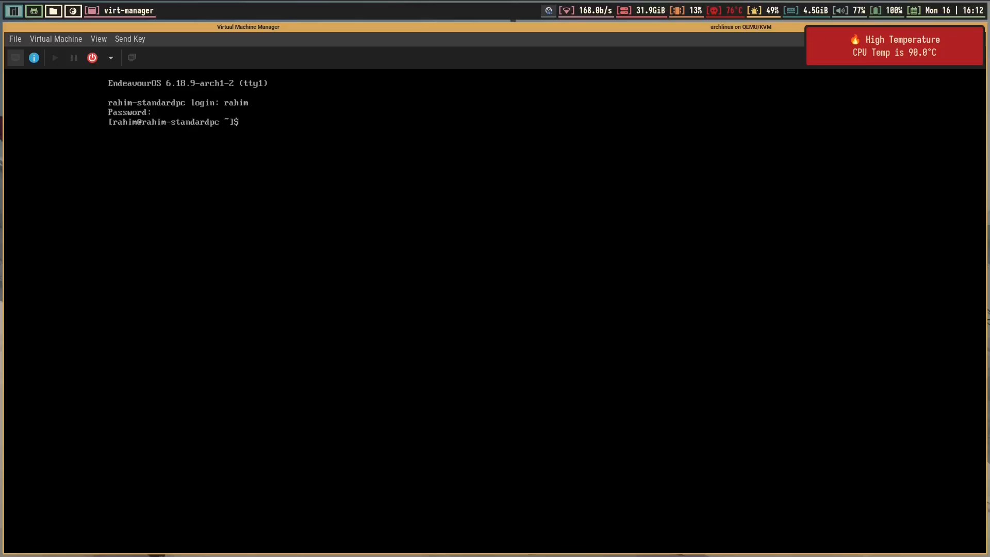
key(ctrl+l)
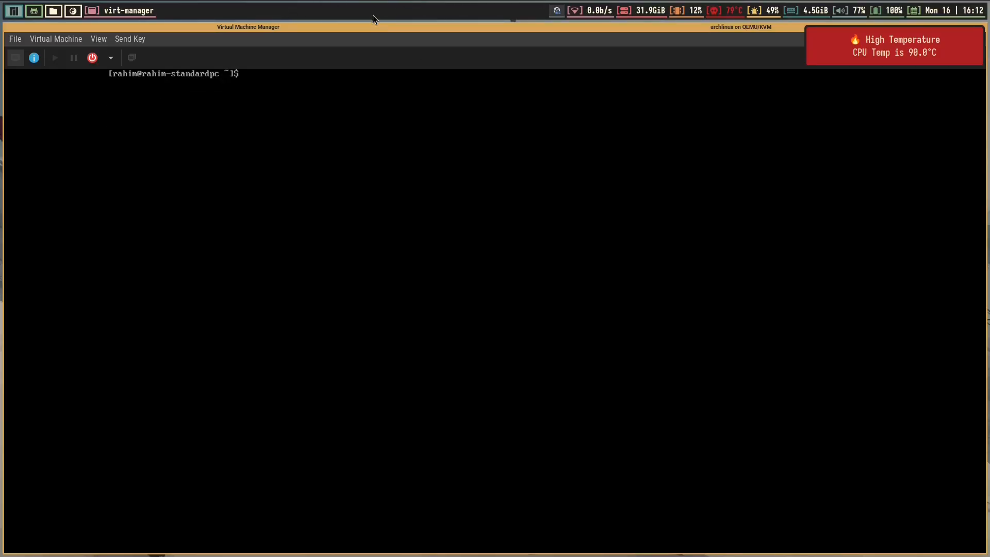